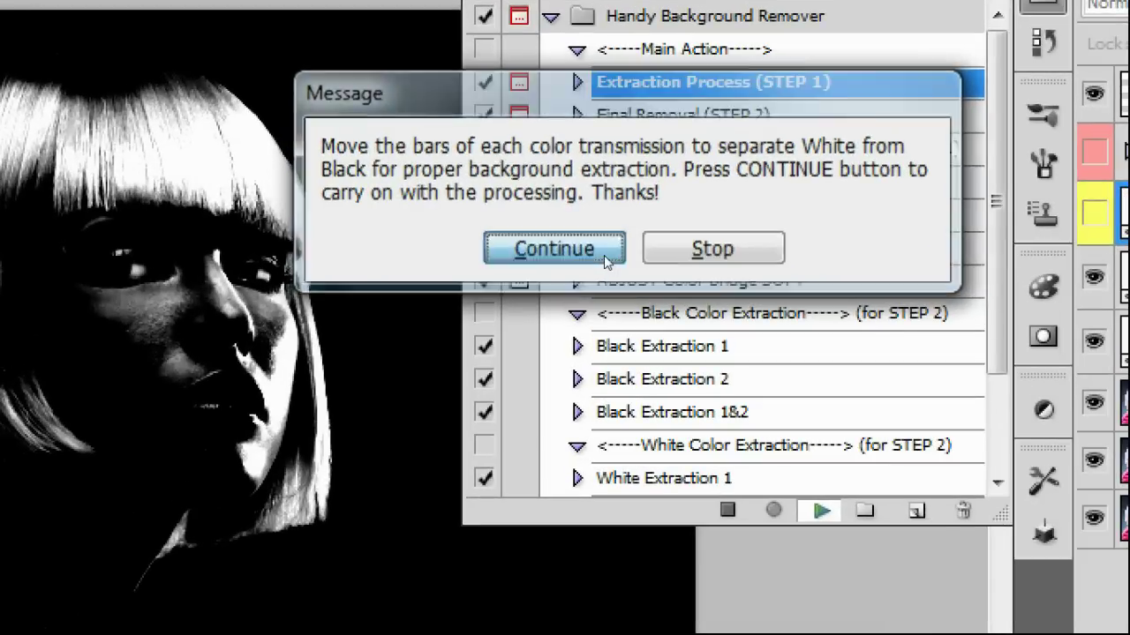
Step: Raise Reds to 300% and Yellows to the maximum in the Black and White adjustment, then finish the extraction process action
left_click(605, 256)
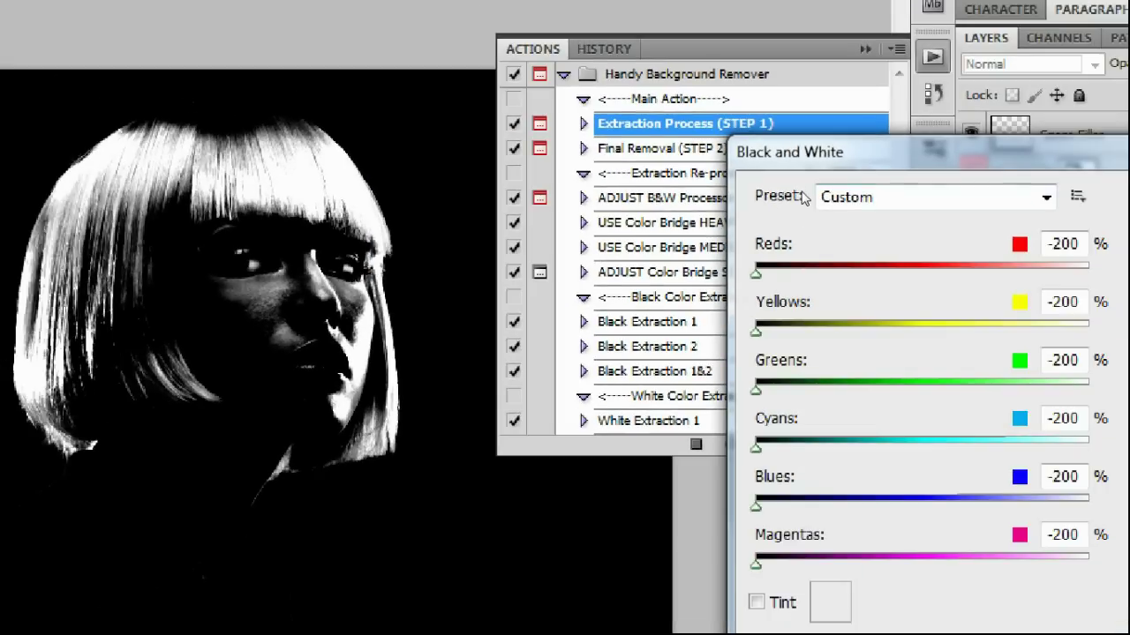
left_click_drag(839, 152, 565, 57)
left_click_drag(484, 179, 817, 211)
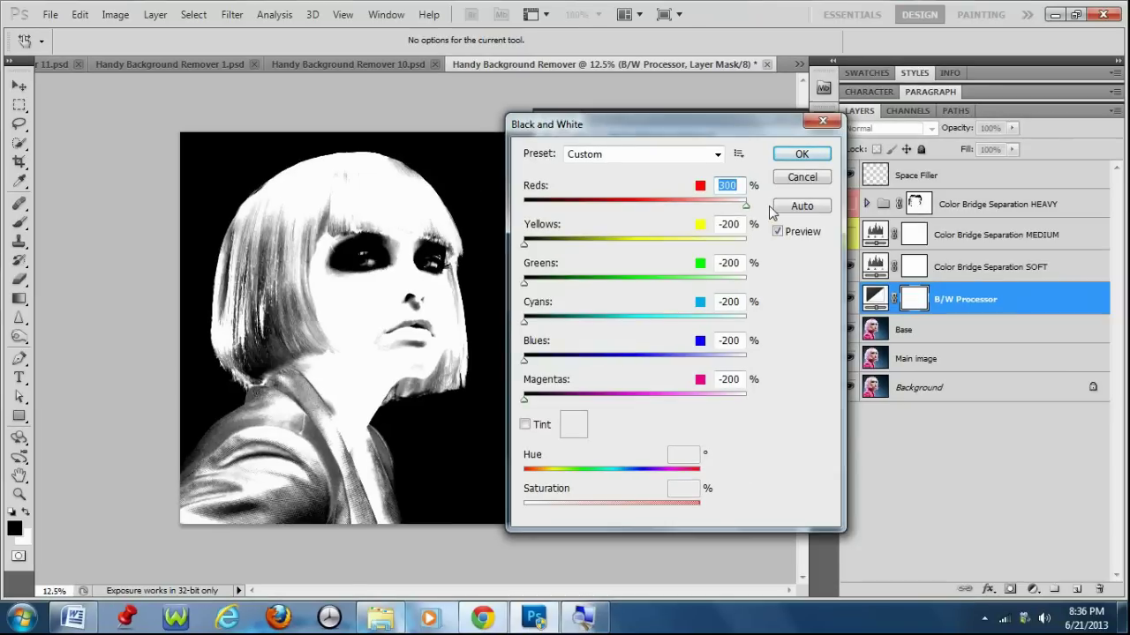
left_click_drag(483, 236, 816, 237)
left_click_drag(524, 283, 525, 284)
left_click(819, 154)
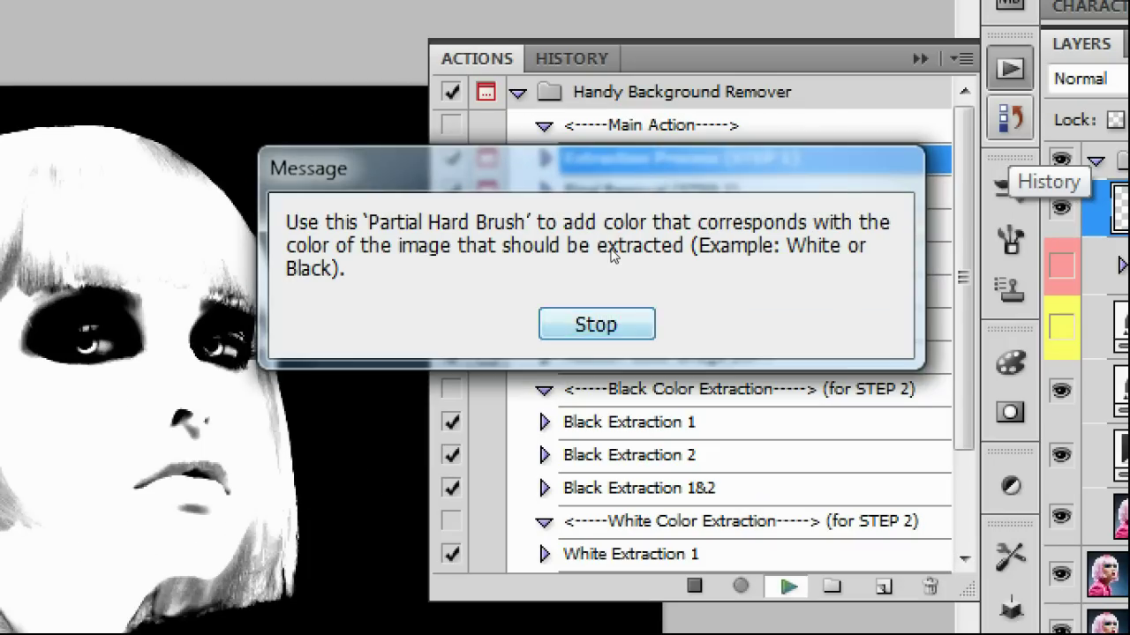
key("Return")
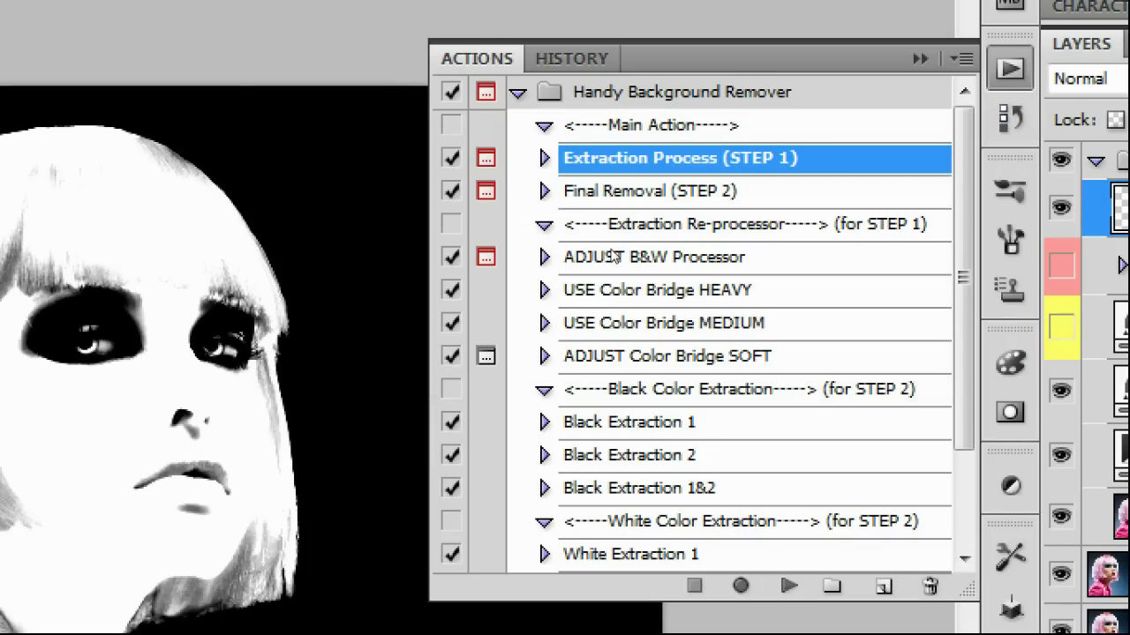
Step: Run the Color Bridge MEDIUM action, try Color Bridge HEAVY for comparison, and reapply Color Bridge MEDIUM
left_click(628, 323)
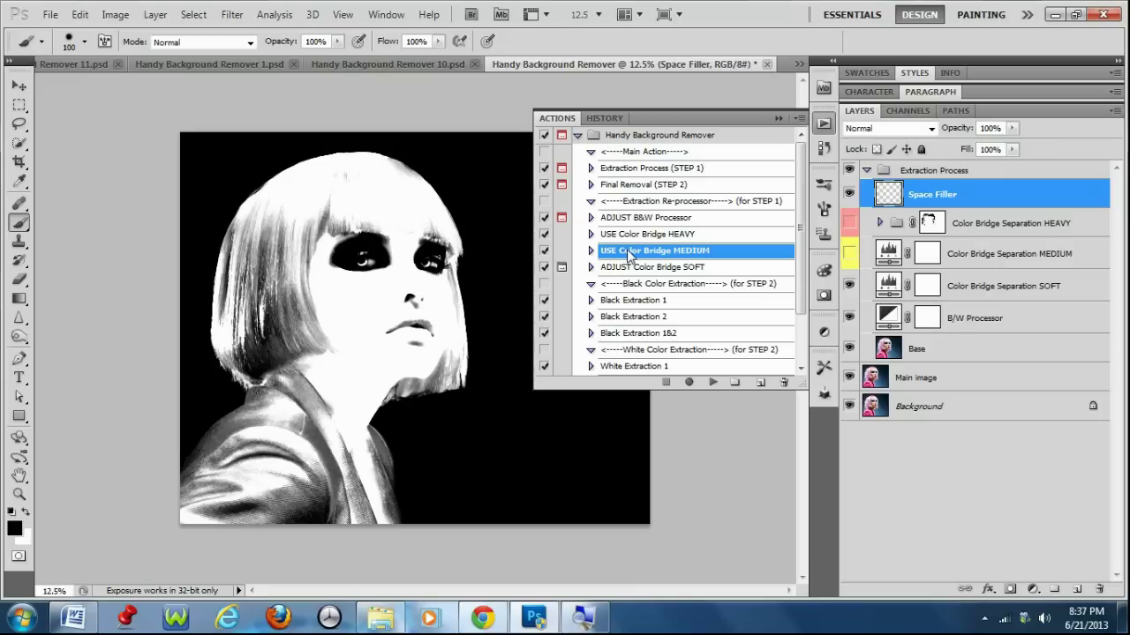
left_click(720, 382)
left_click(667, 236)
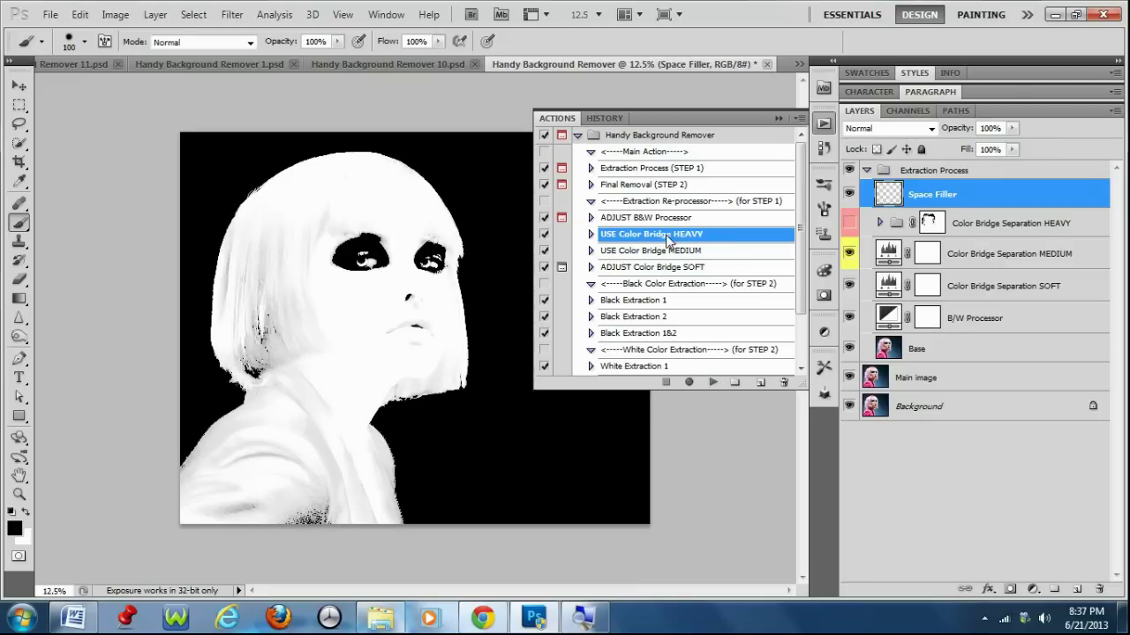
left_click(713, 382)
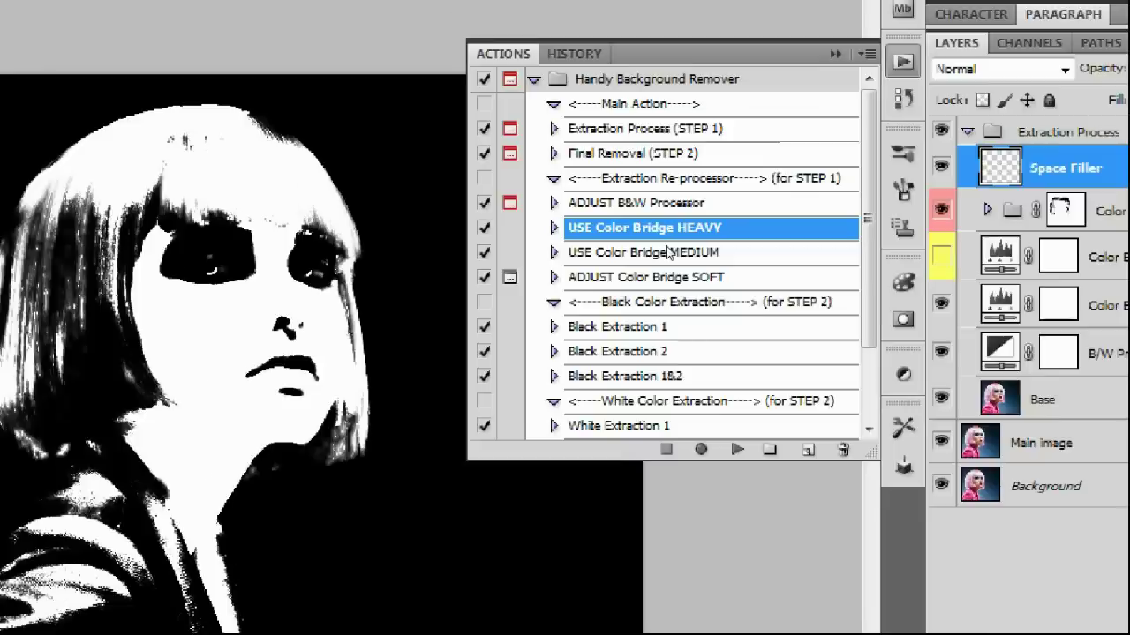
left_click(667, 251)
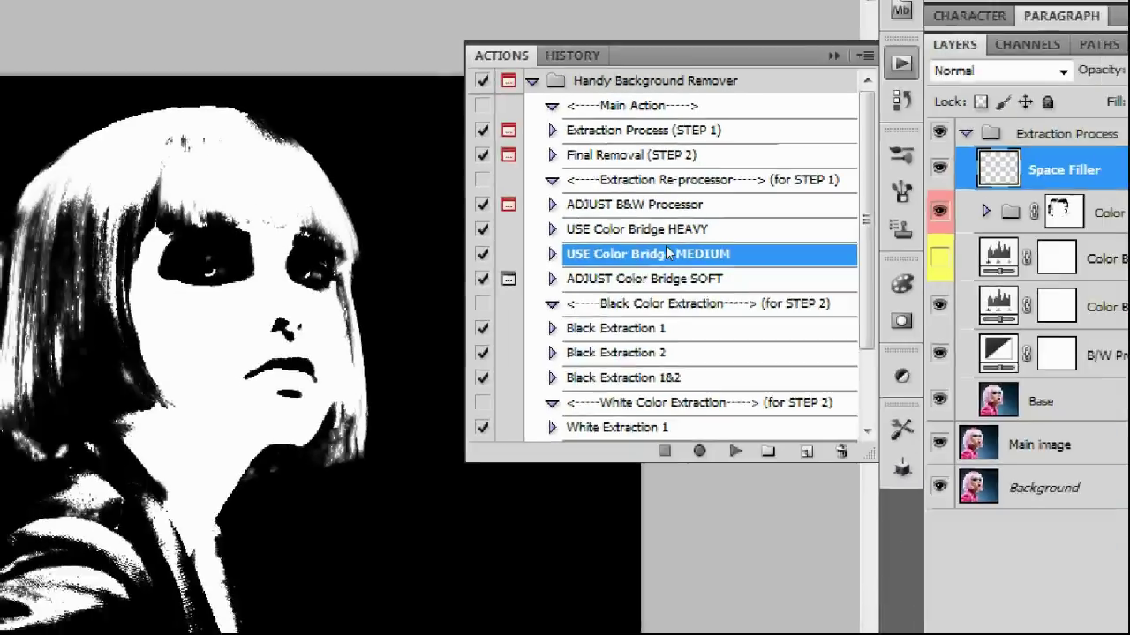
left_click(713, 383)
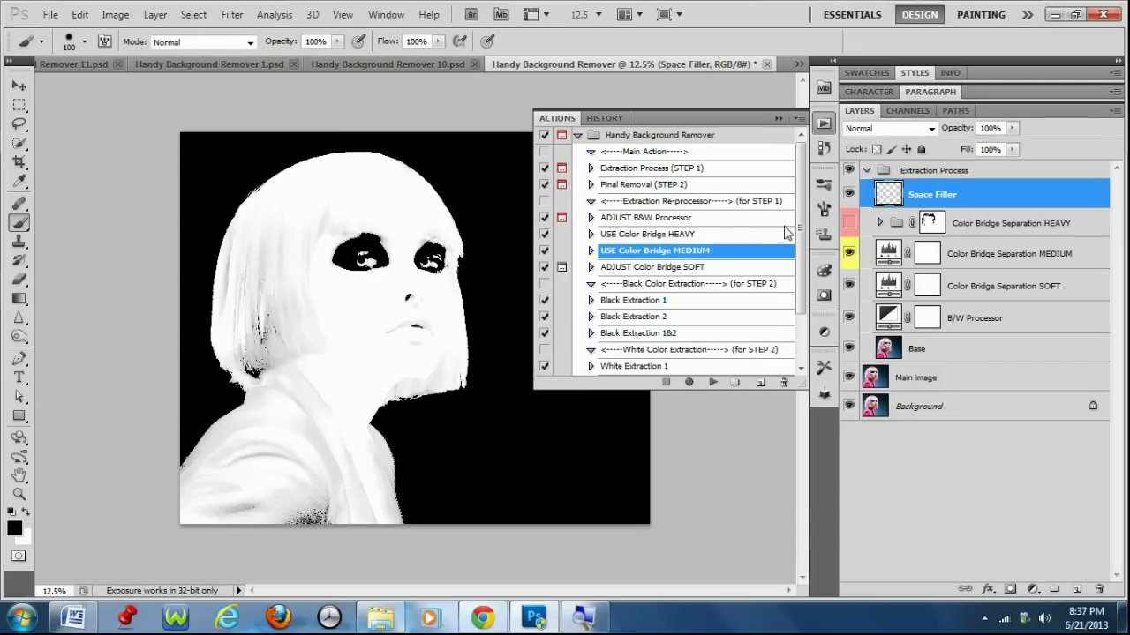
Step: Make the Space Filler layer active with the Brush tool ready for painting
left_click(780, 117)
key("alt+bracketleft")
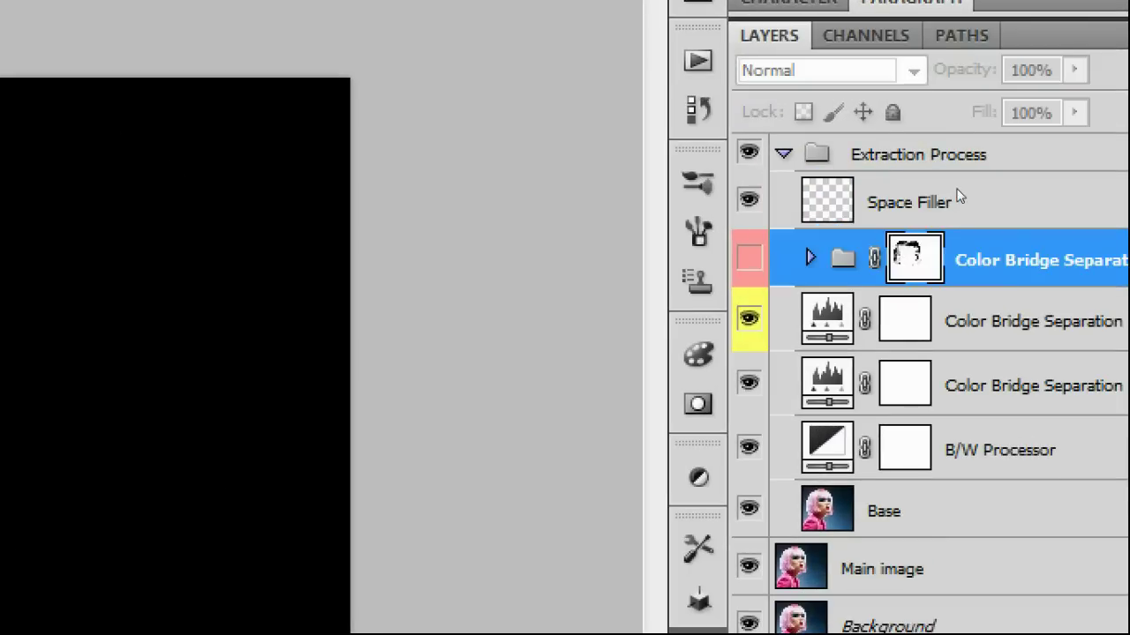
left_click(958, 194)
left_click(38, 387)
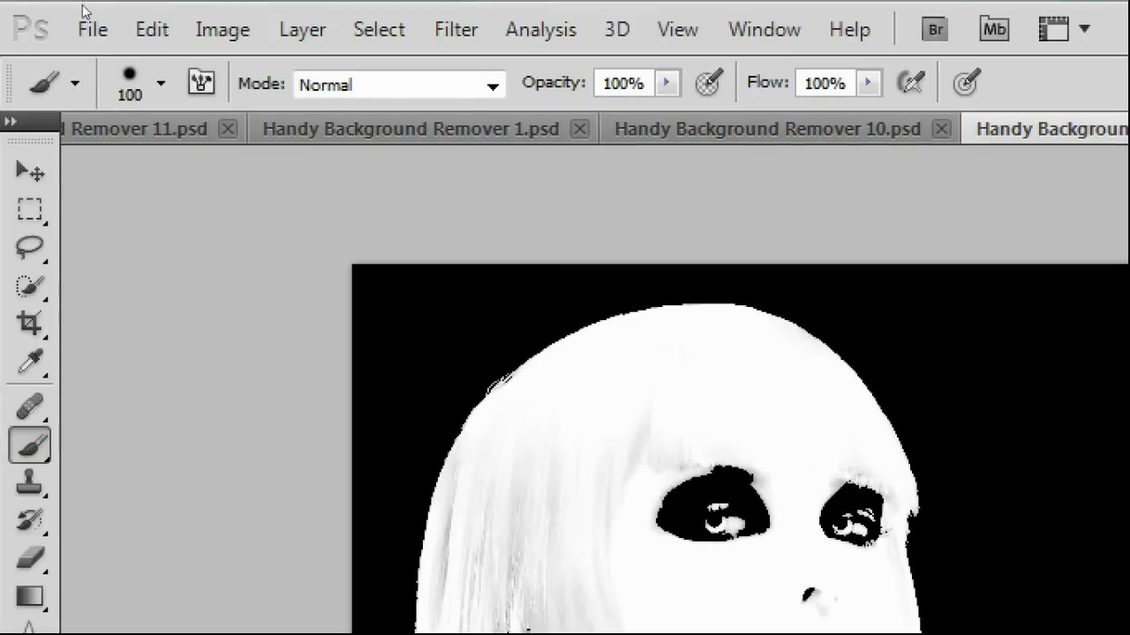
key("Return")
key("Escape")
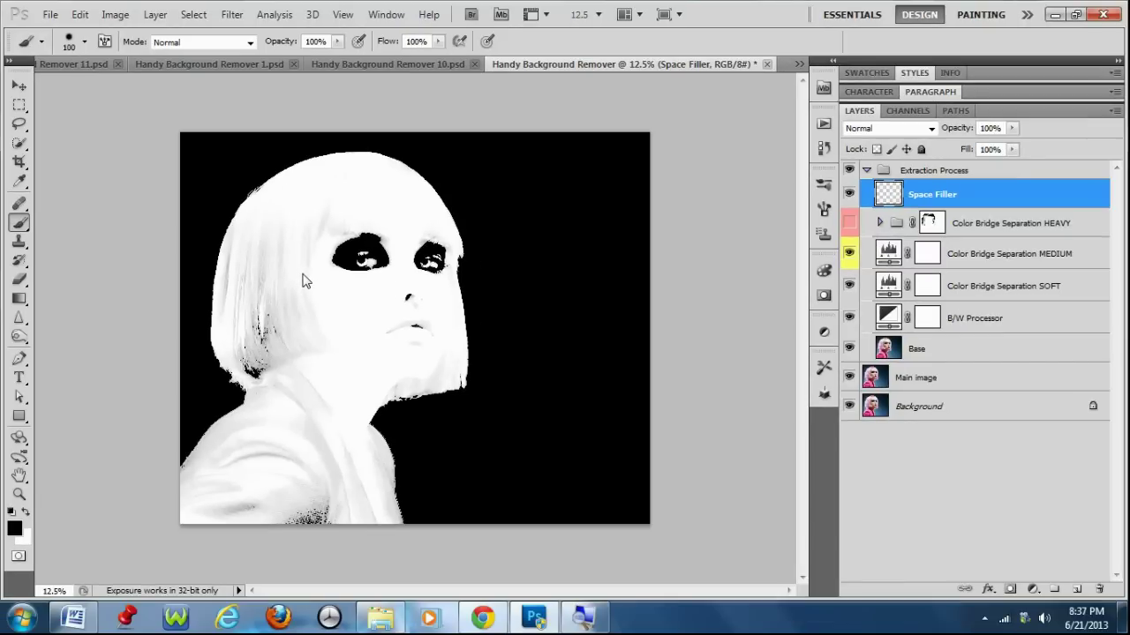
Step: Paint white over the dark eyes, facial features and gray hair areas inside the head silhouette on the Space Filler layer
scroll(328, 306, "up", 2)
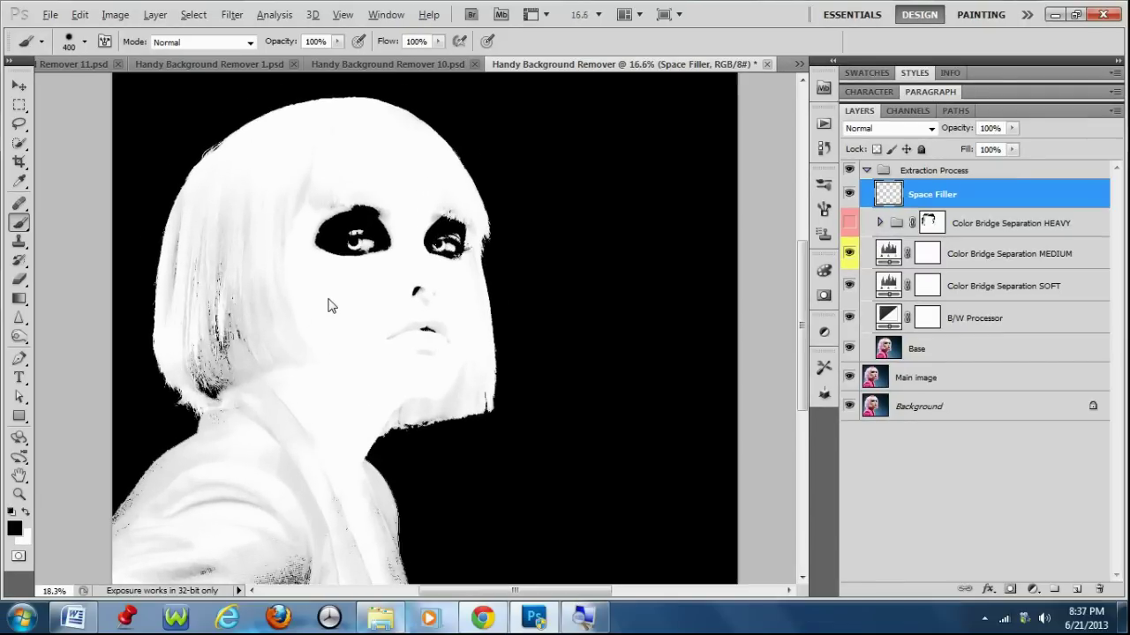
mouse_move(351, 260)
left_mouse_down()
mouse_move(323, 207)
mouse_move(294, 231)
mouse_move(349, 236)
mouse_move(384, 257)
left_mouse_up()
key("ctrl+z")
key("x")
mouse_move(248, 364)
left_mouse_down()
mouse_move(271, 309)
mouse_move(245, 212)
mouse_move(211, 194)
mouse_move(175, 204)
mouse_move(167, 272)
mouse_move(172, 252)
mouse_move(191, 305)
mouse_move(192, 388)
mouse_move(263, 421)
left_mouse_up()
mouse_move(421, 359)
left_mouse_down()
mouse_move(431, 236)
mouse_move(443, 260)
mouse_move(465, 225)
mouse_move(467, 196)
left_mouse_up()
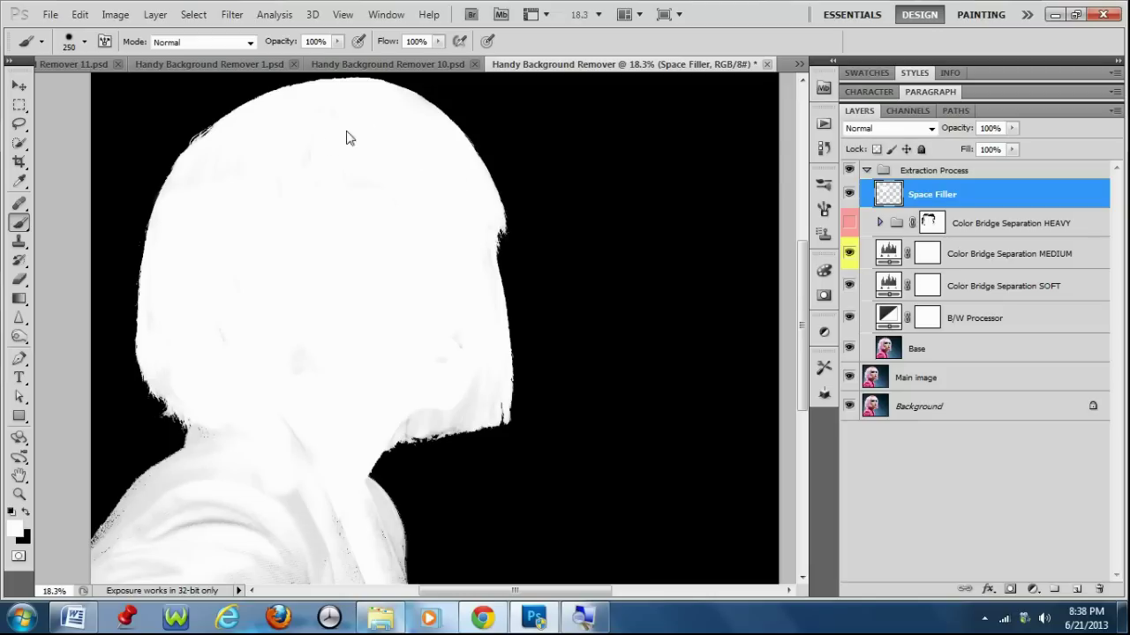
Step: Paint white over the gray areas of the neck, jacket and left shoulder down to the image's lower edge
scroll(323, 241, "down", 3)
mouse_move(470, 250)
left_mouse_down()
mouse_move(412, 273)
mouse_move(429, 232)
mouse_move(338, 358)
mouse_move(377, 461)
left_mouse_up()
mouse_move(342, 365)
left_mouse_down()
mouse_move(374, 397)
mouse_move(299, 389)
mouse_move(274, 409)
mouse_move(252, 477)
mouse_move(141, 436)
mouse_move(202, 441)
mouse_move(202, 253)
mouse_move(63, 438)
mouse_move(90, 380)
mouse_move(65, 408)
mouse_move(97, 368)
mouse_move(62, 414)
left_mouse_up()
scroll(242, 431, "up", 1)
mouse_move(104, 369)
left_mouse_down()
mouse_move(135, 341)
mouse_move(100, 348)
mouse_move(161, 298)
mouse_move(154, 292)
mouse_move(97, 350)
mouse_move(55, 446)
left_mouse_up()
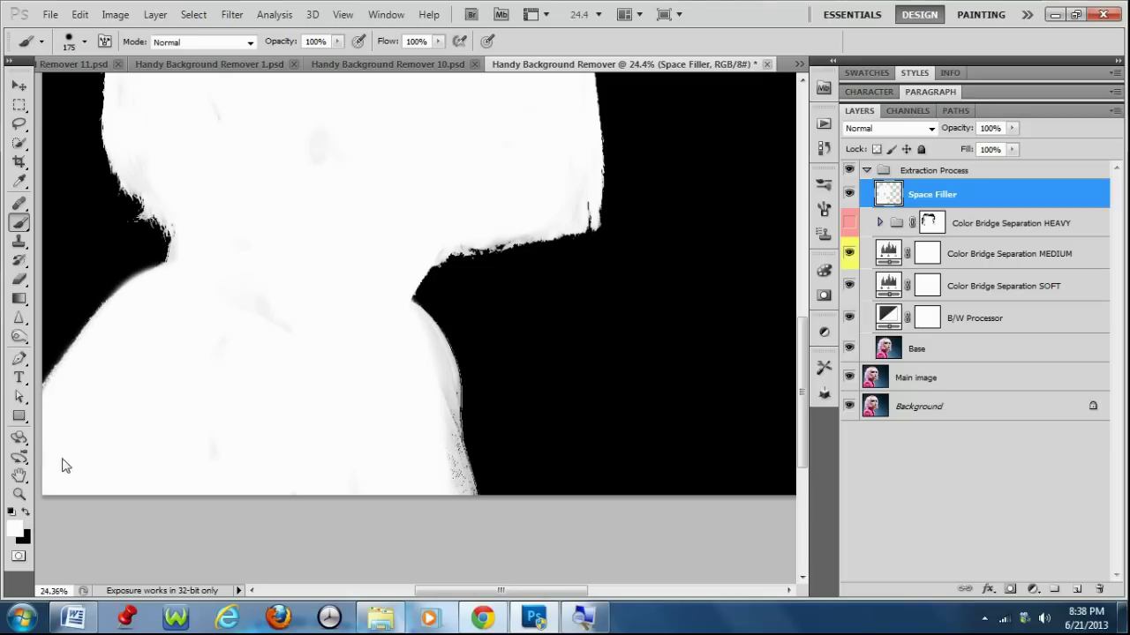
Step: Erase the excess white paint along the left shoulder's edge with a 150 px eraser
key("e")
left_click(84, 40)
left_click(423, 162)
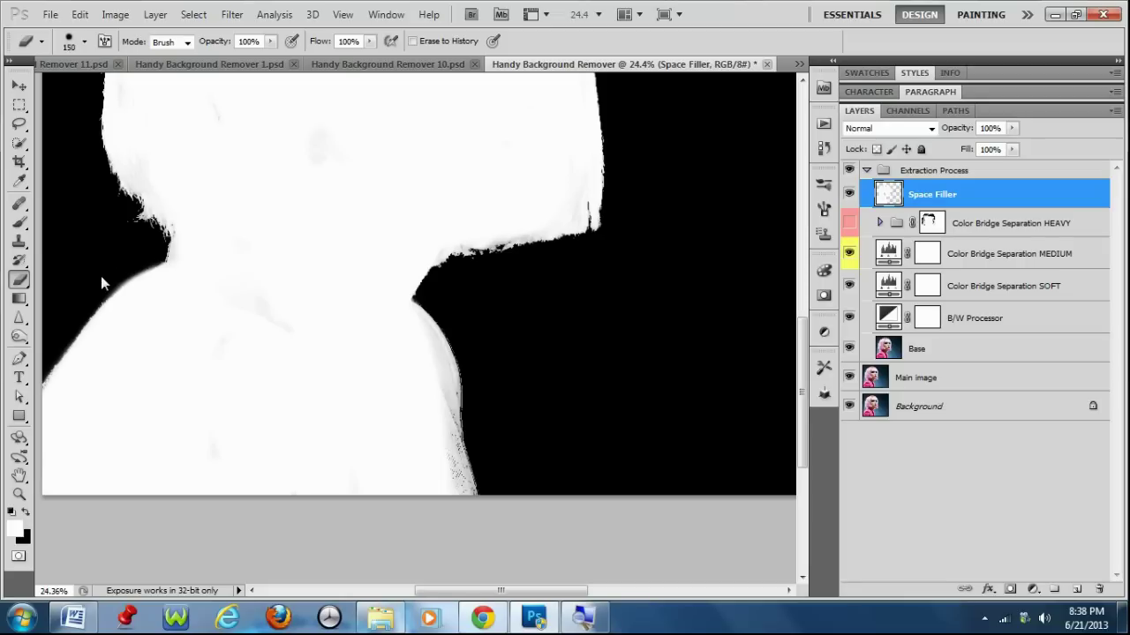
key("x")
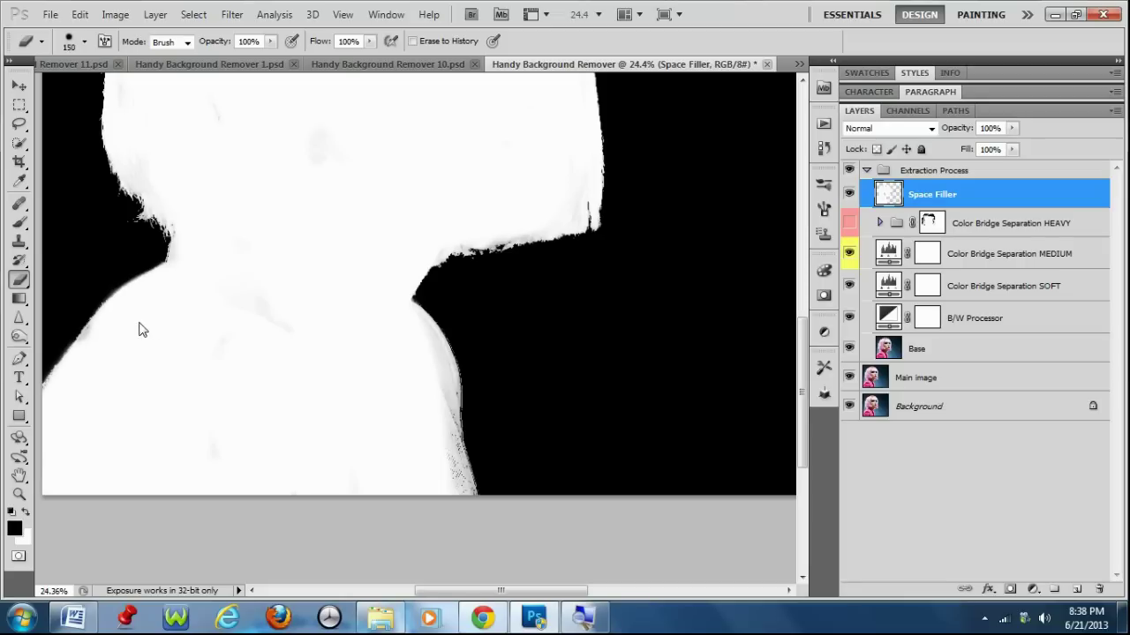
Step: Paint white over the gray areas along the hair's lower right hem and the jacket's right edge
key("b")
key("x")
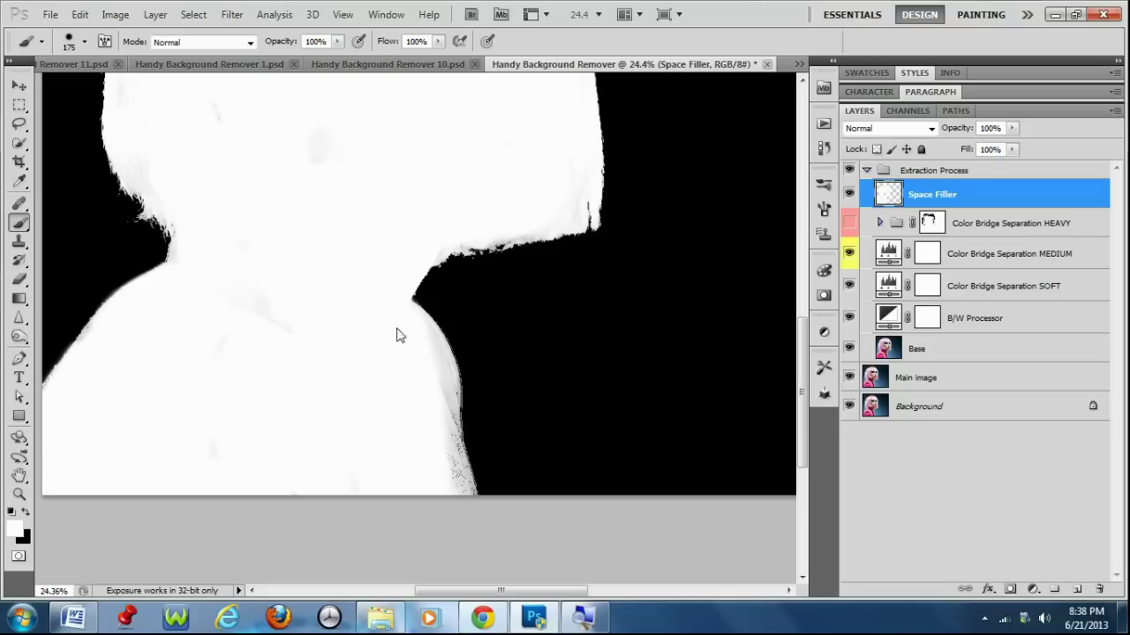
mouse_move(465, 238)
left_mouse_down()
mouse_move(535, 227)
mouse_move(572, 195)
left_mouse_up()
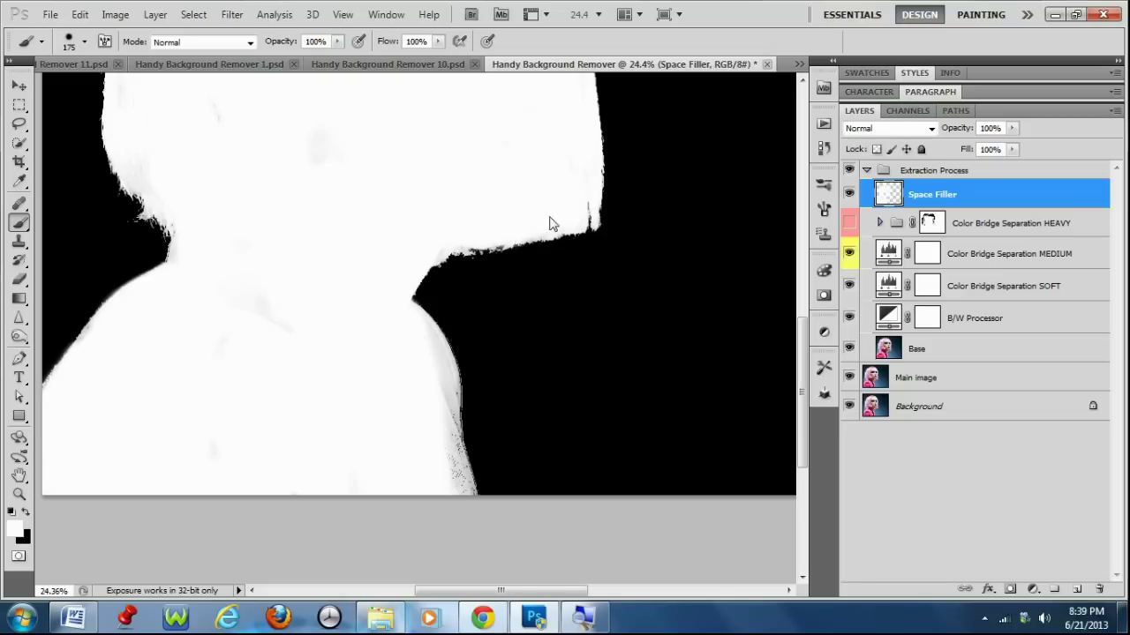
scroll(301, 218, "up", 3)
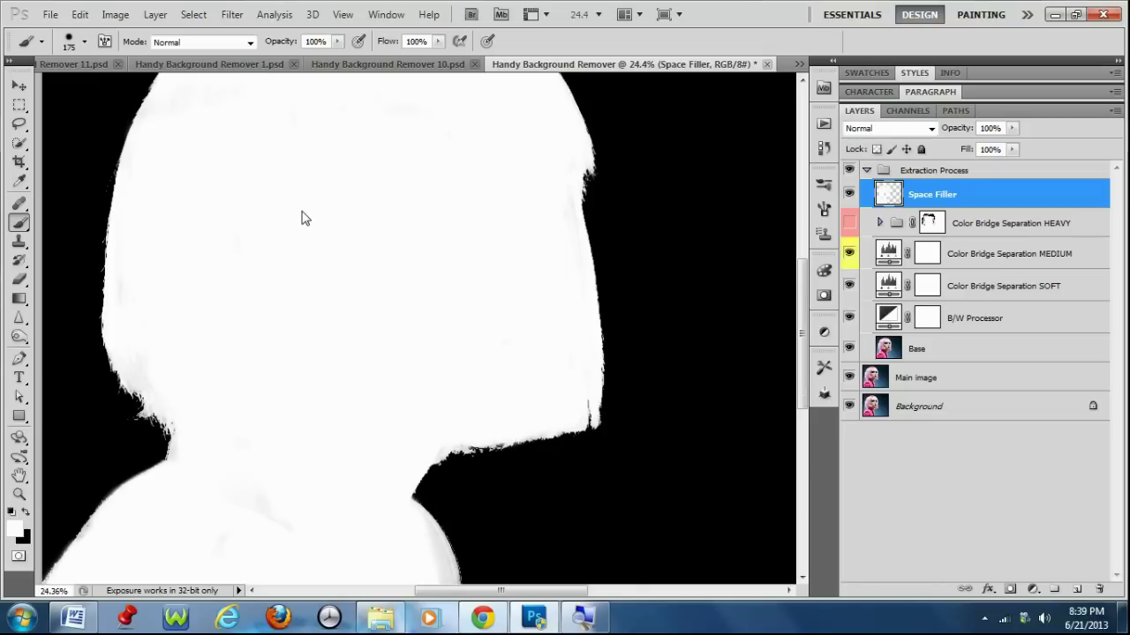
scroll(280, 235, "up", 2)
scroll(423, 300, "down", 2)
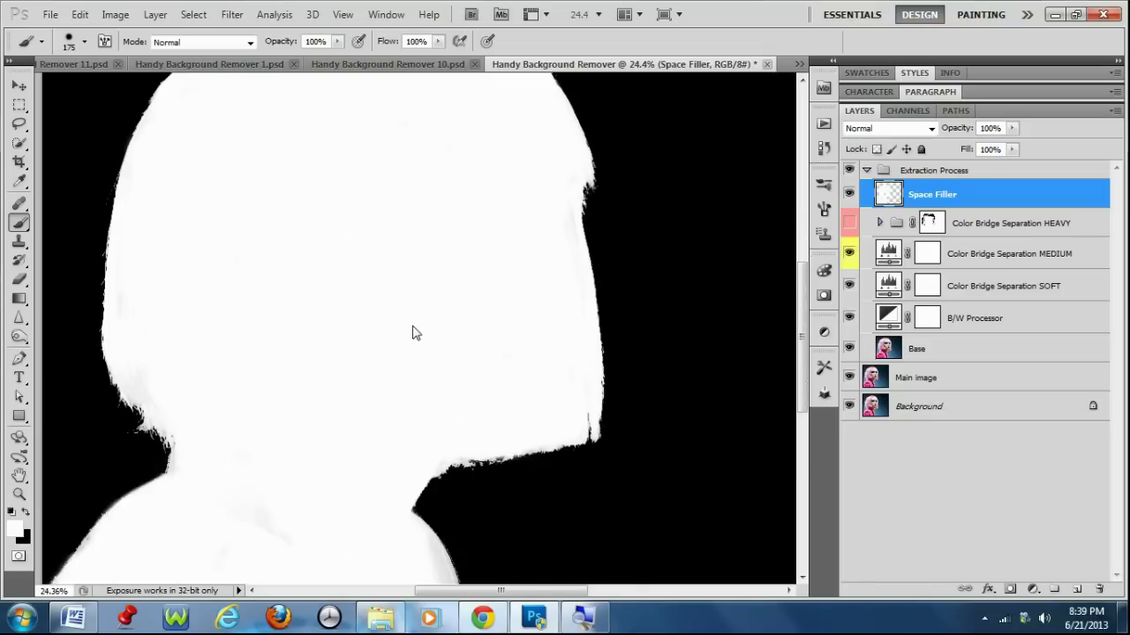
scroll(361, 330, "down", 4)
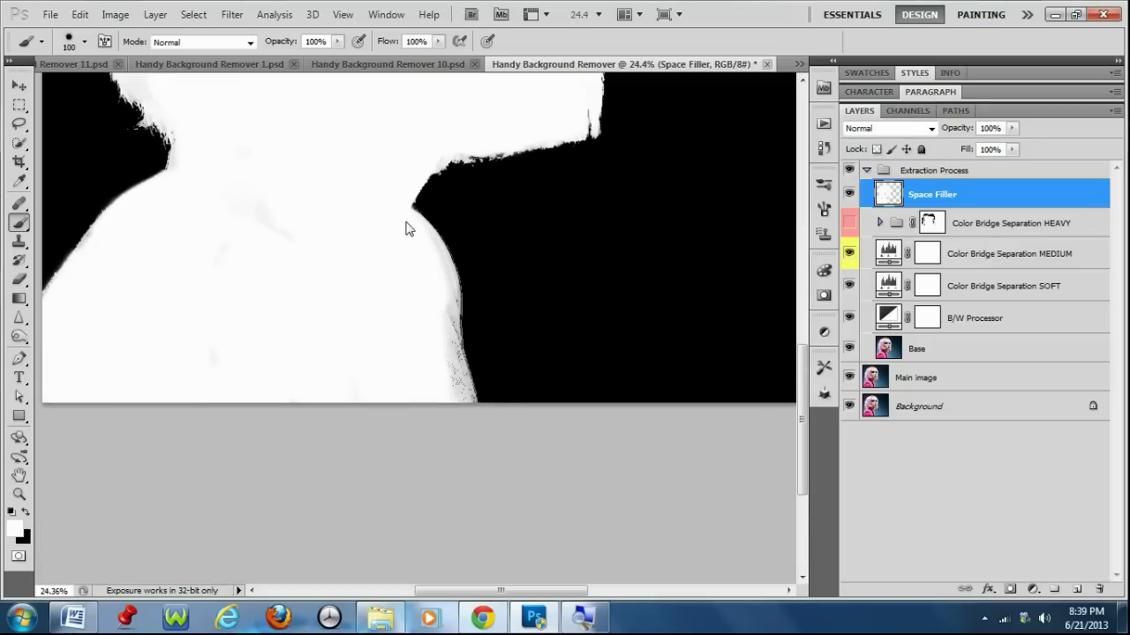
mouse_move(434, 260)
left_mouse_down()
mouse_move(452, 304)
mouse_move(460, 396)
mouse_move(441, 276)
left_mouse_up()
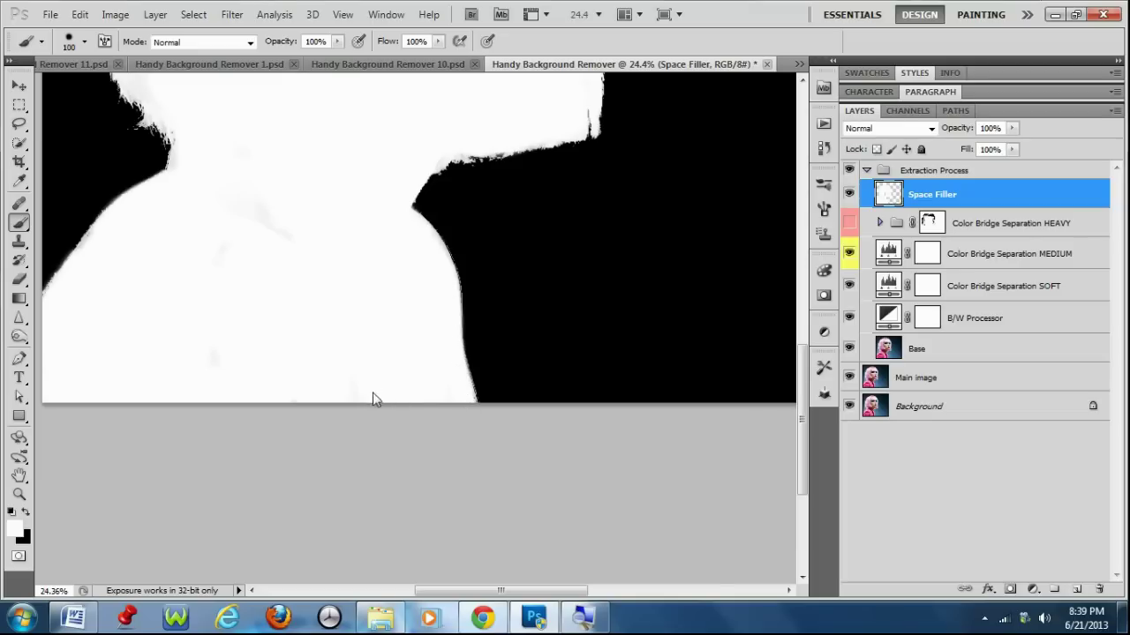
Step: Clean up the remaining faint gray patches inside the silhouette in white, using brush sizes of 500 and 250 px
scroll(308, 268, "down", 5)
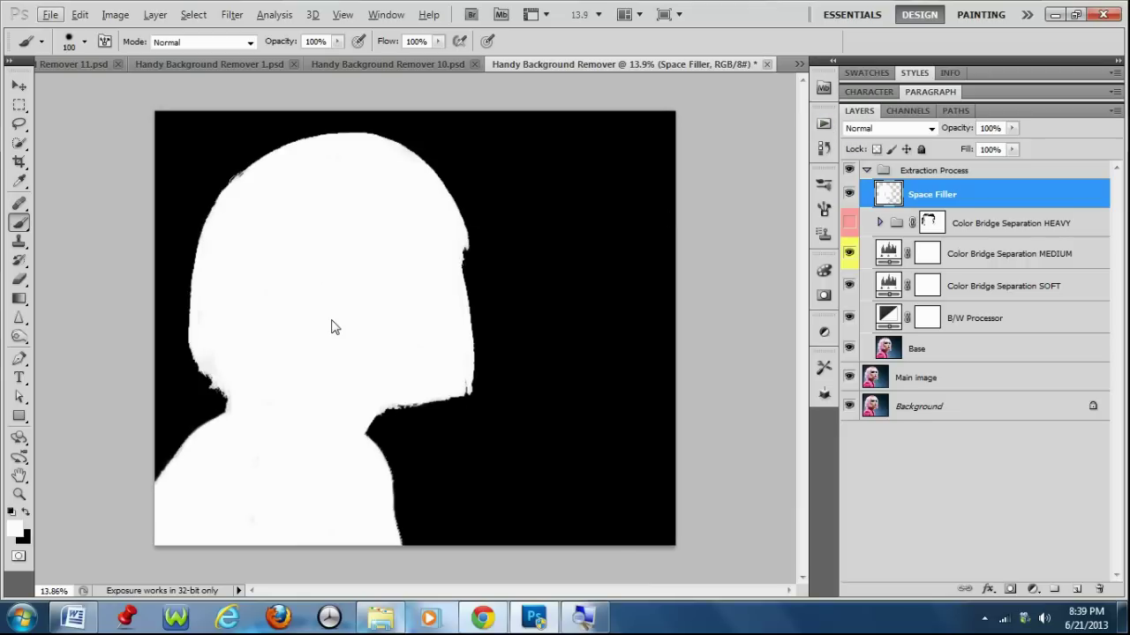
key("bracketright")
scroll(285, 453, "up", 4)
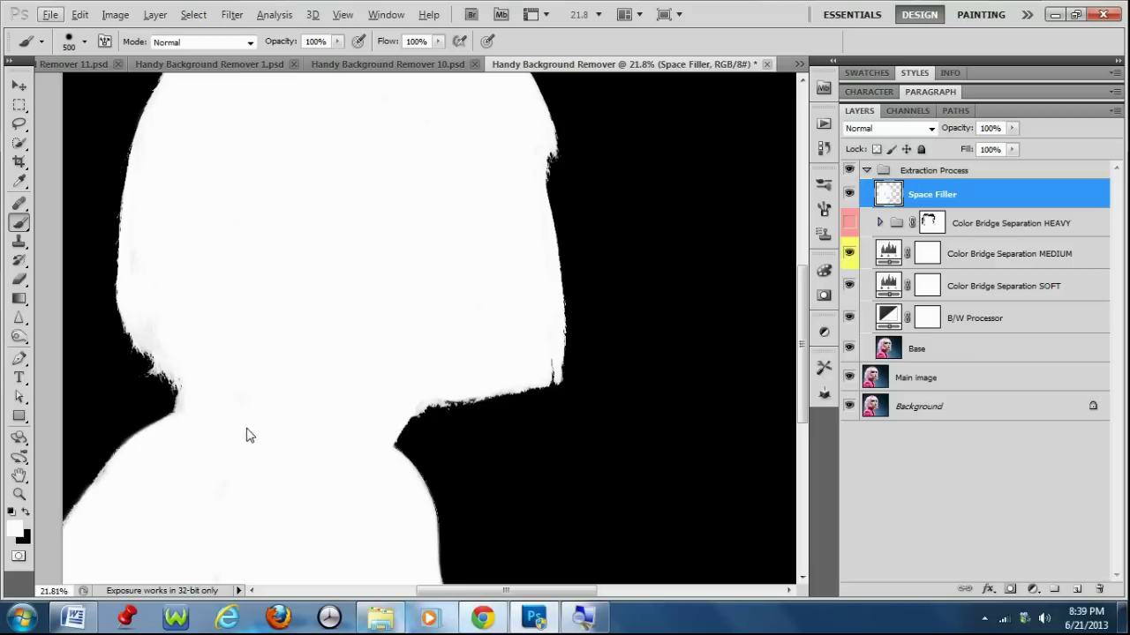
key("bracketleft")
scroll(218, 451, "down", 2)
scroll(280, 445, "up", 6)
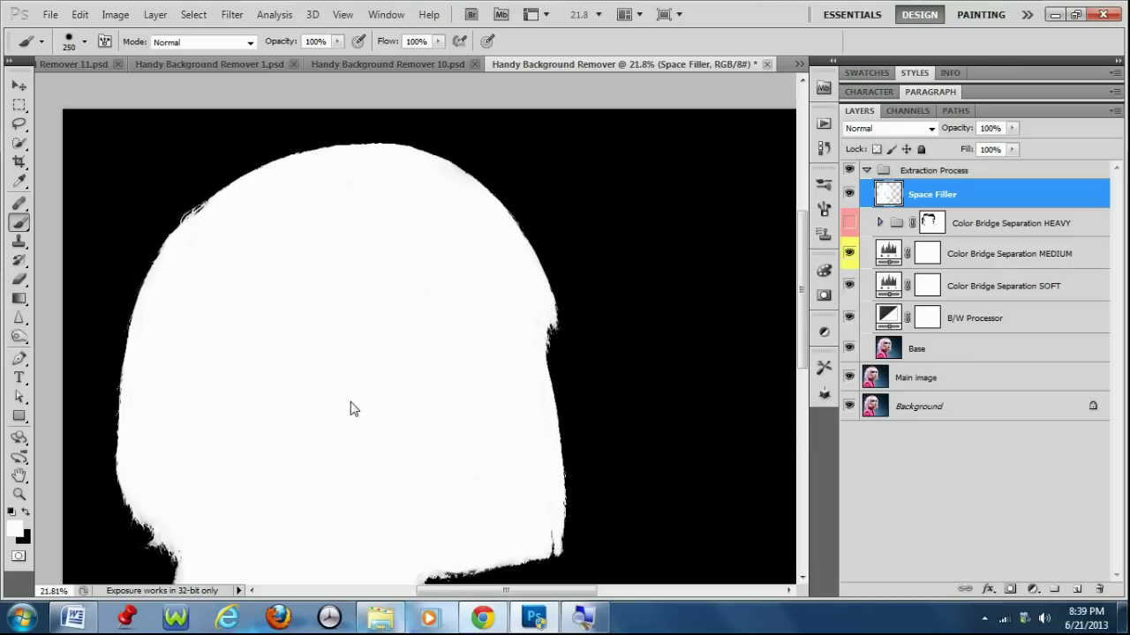
Step: Run the Final Removal (STEP 2) action on the finished silhouette
key("ctrl+minus")
left_click(824, 125)
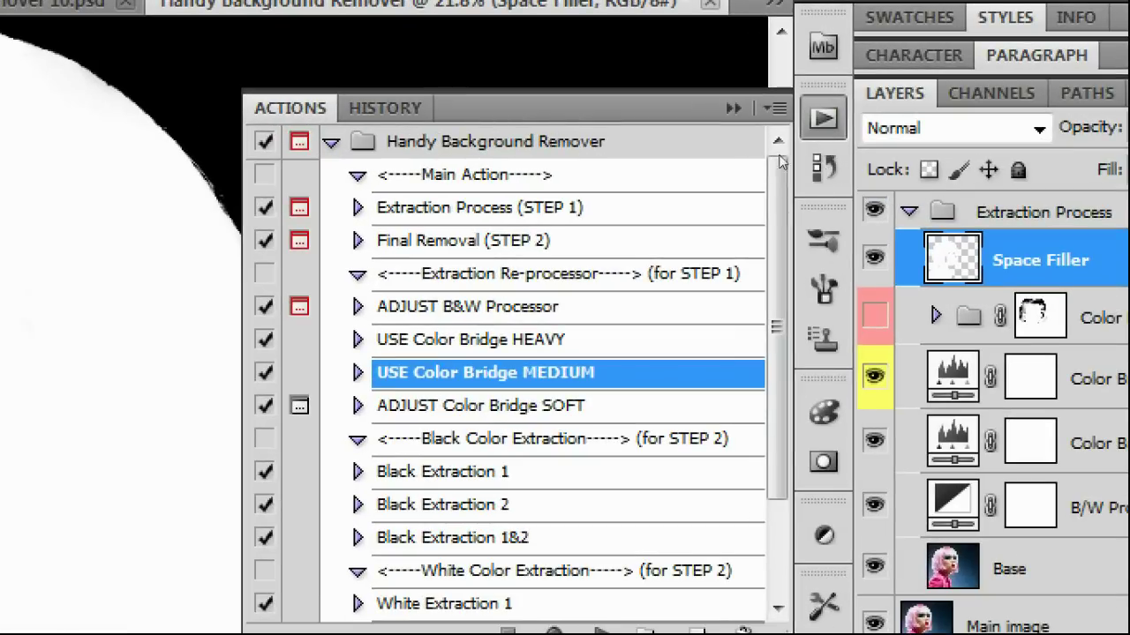
left_click(699, 234)
scroll(722, 324, "down", 1)
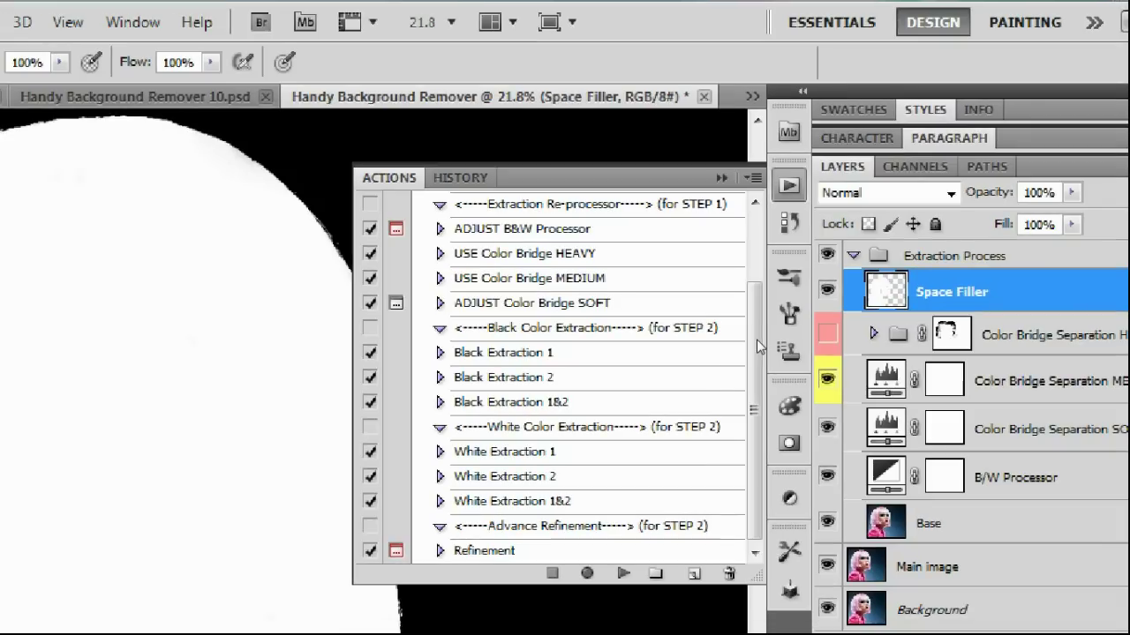
left_click(601, 632)
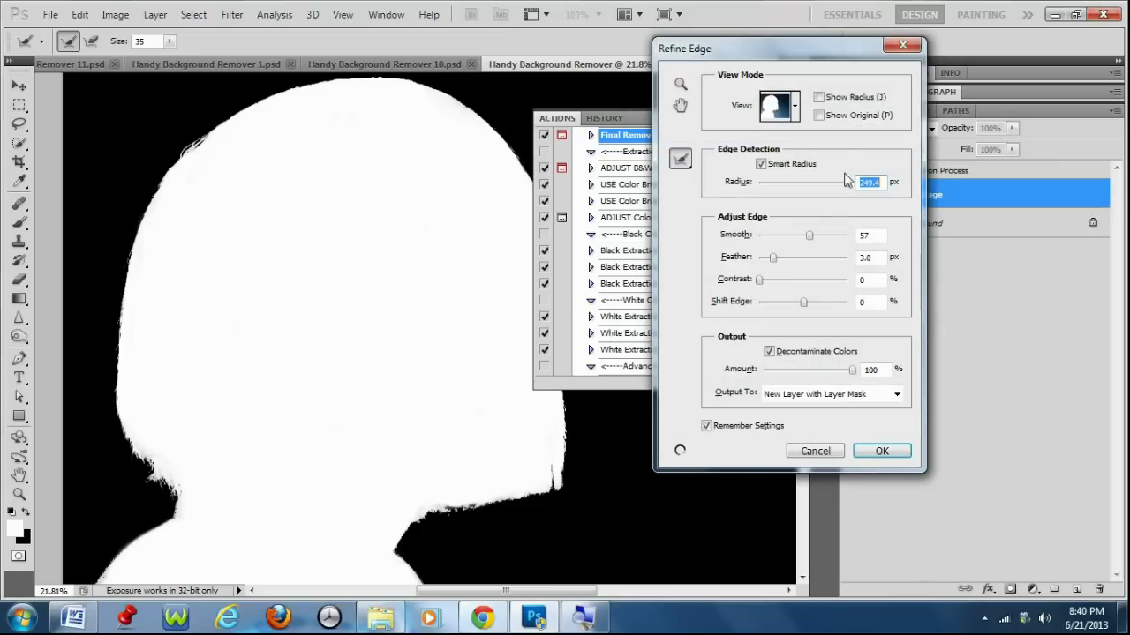
Step: Accept both Refine Edge passes with their preset edge and output settings
left_click_drag(842, 55, 822, 60)
key("super")
key("super")
left_click(862, 455)
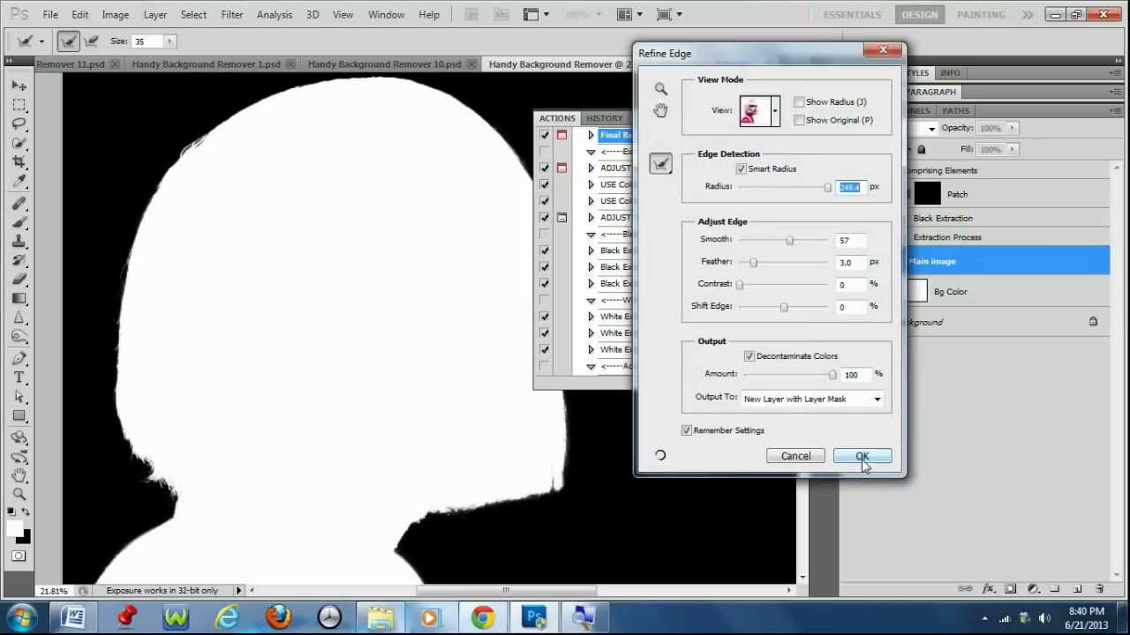
left_click(862, 459)
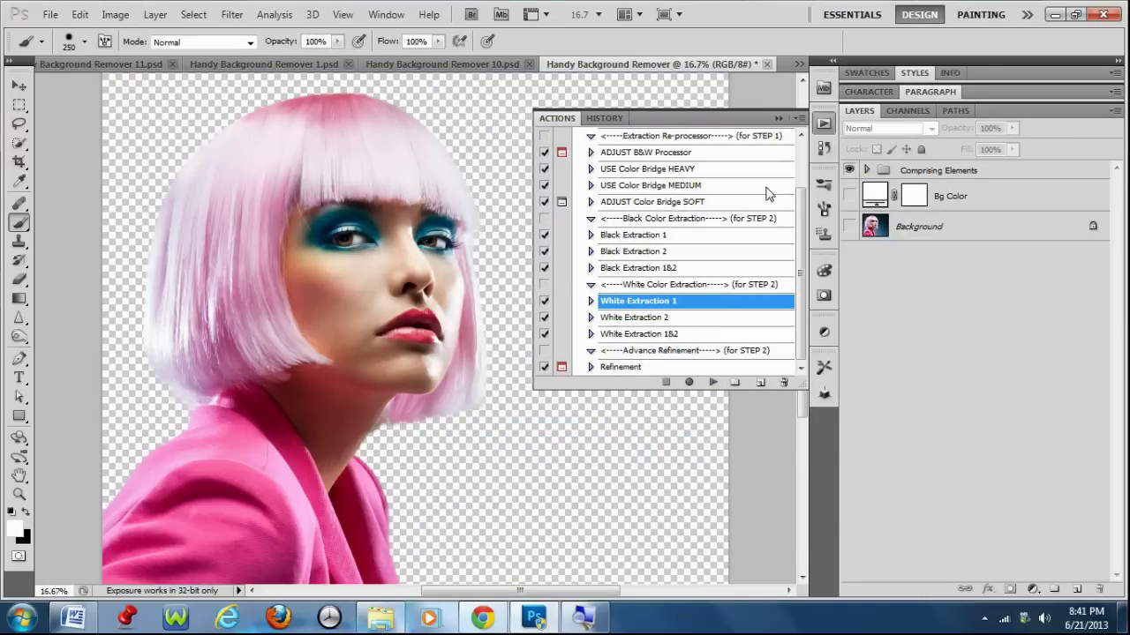
Step: Inspect the cutout's edges against the original Background layer and against the white Bg Color layer
left_click(778, 118)
scroll(406, 472, "down", 2)
left_click(18, 86)
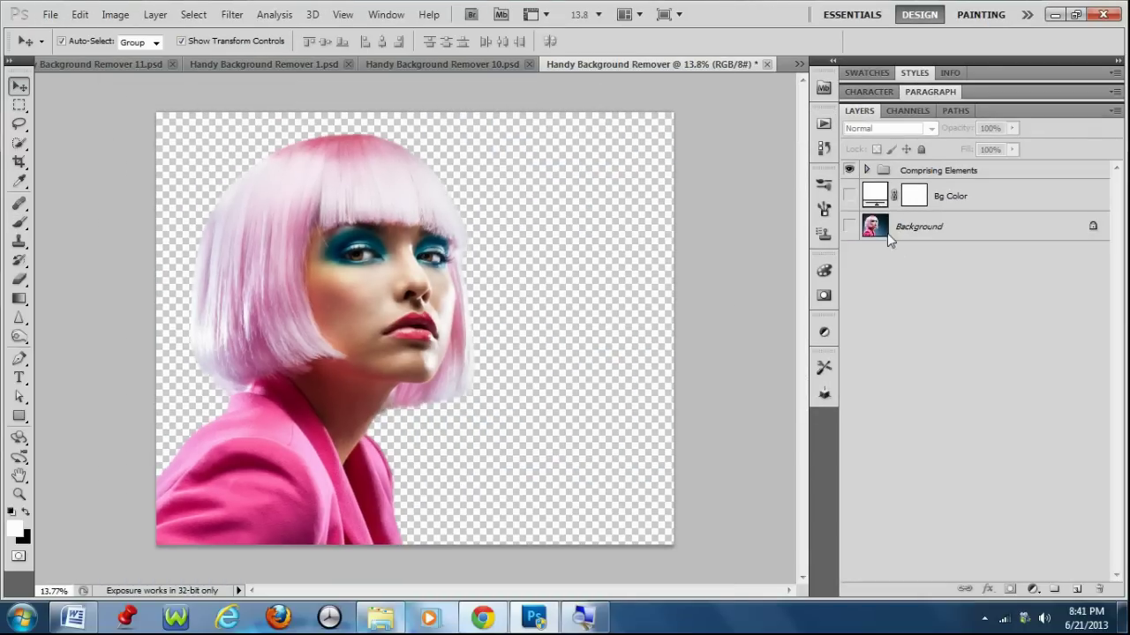
left_click(849, 226)
left_click(849, 226)
left_click(849, 195)
scroll(514, 386, "up", 3)
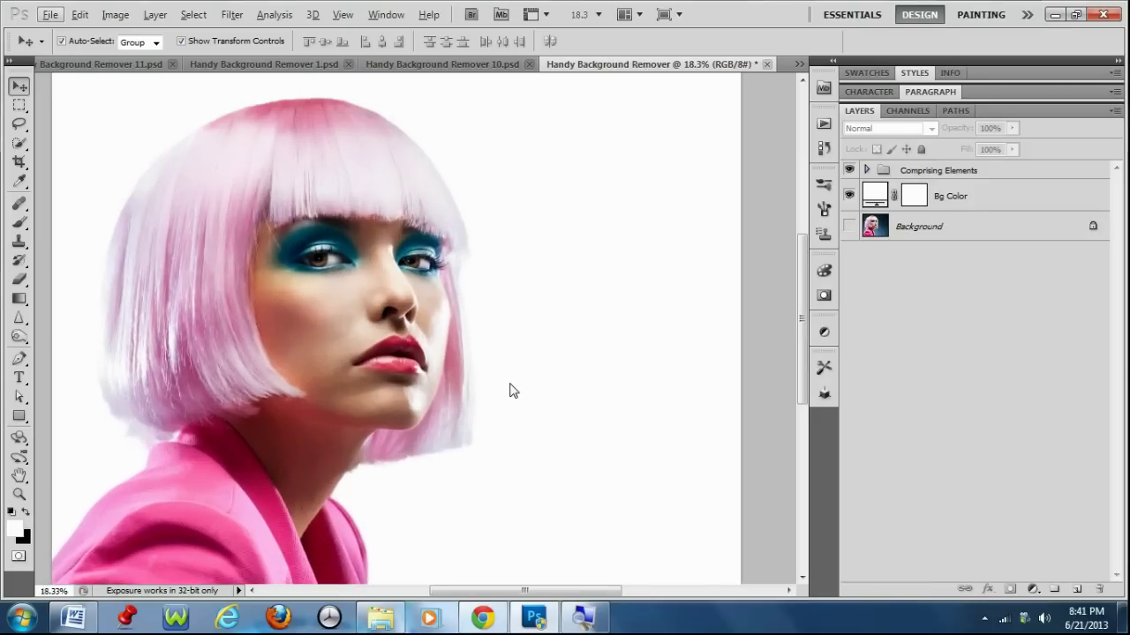
scroll(512, 389, "down", 1)
Step: Show the Background layer, hide Bg Color, and set the Bg Color fill to a non-web-restricted blue sampled from the photo's backdrop
left_click(848, 228)
left_click(848, 195)
double_click(881, 194)
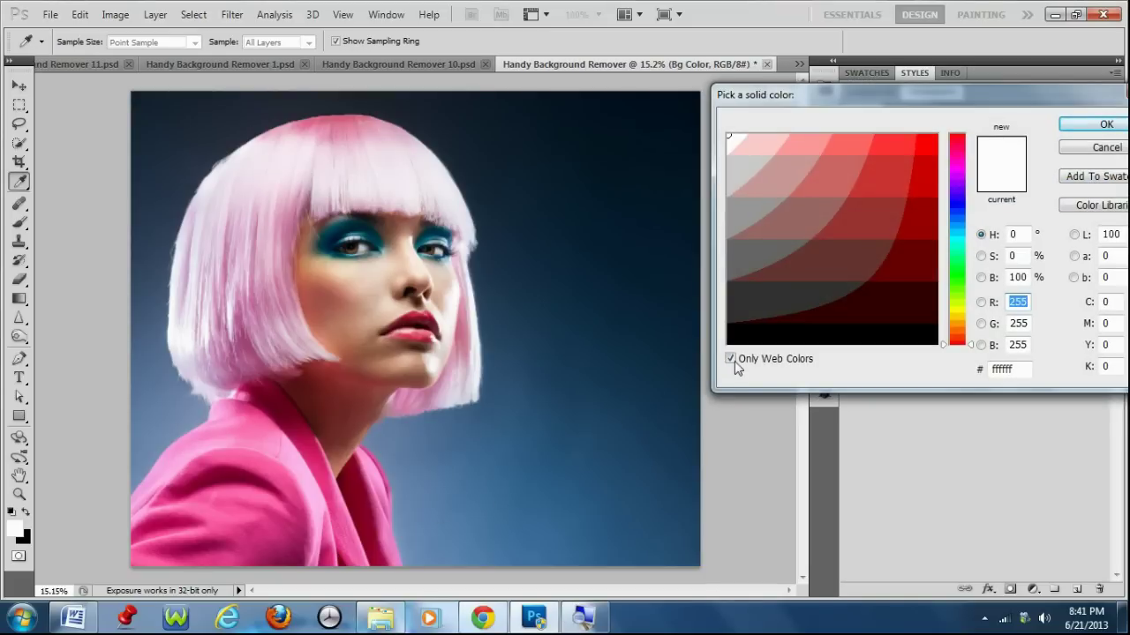
left_click(731, 359)
left_click(460, 518)
left_click(404, 477)
left_click(1106, 124)
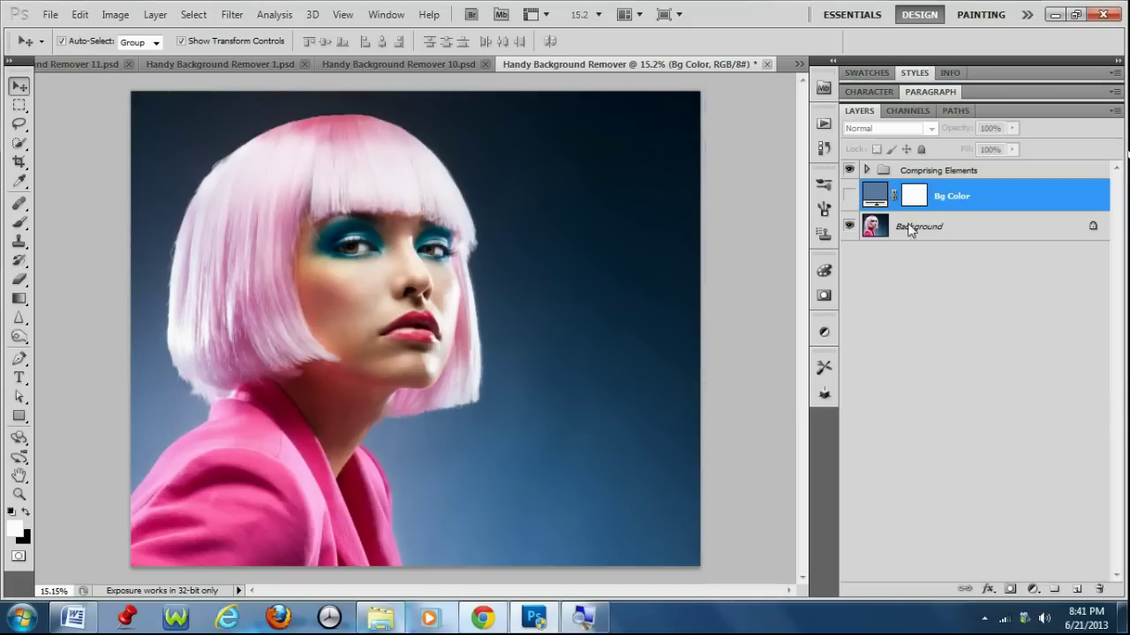
Step: Show the Bg Color layer, try a reddish-brown fill behind the cutout, and set its color to near-white fdfafa
left_click(851, 197)
double_click(875, 195)
left_click_drag(975, 216, 974, 347)
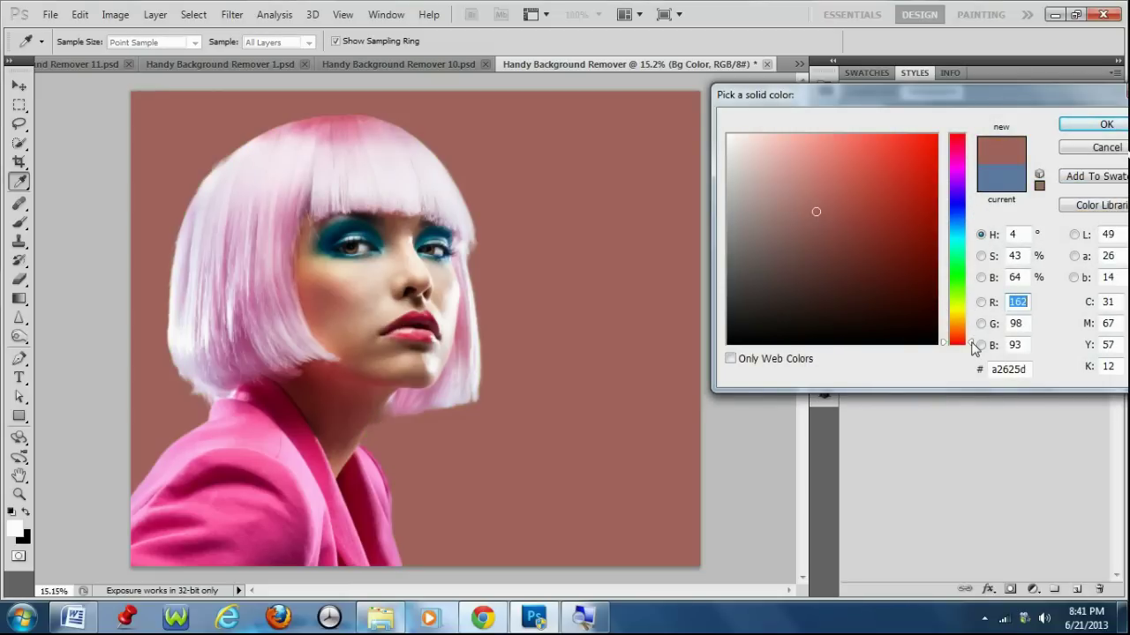
left_click(731, 358)
left_click(729, 138)
left_click(731, 359)
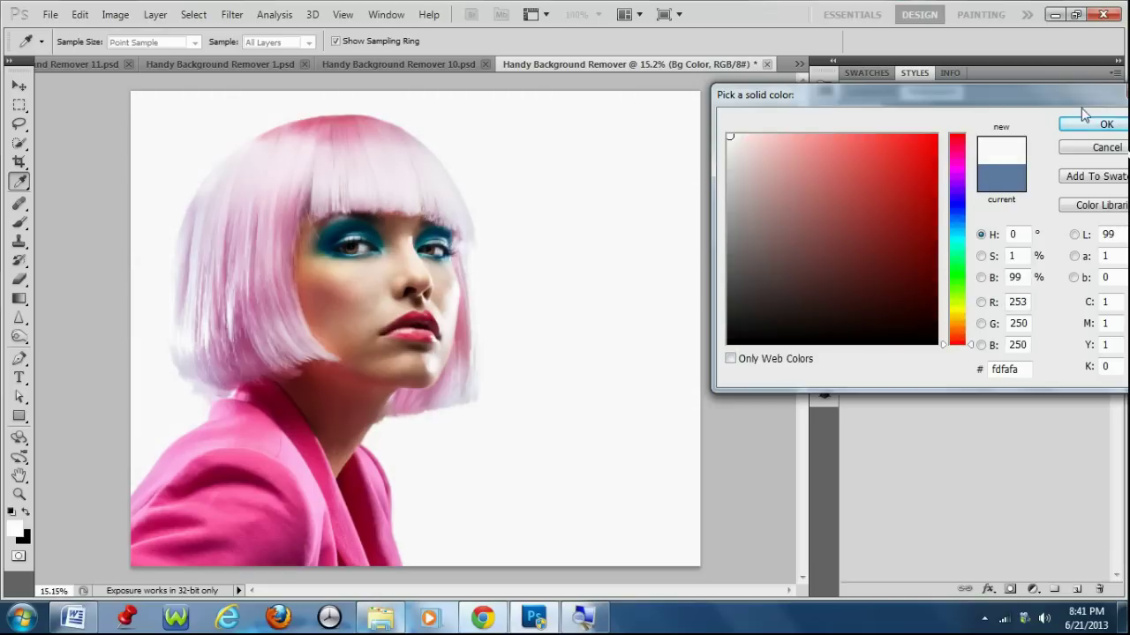
left_click(1094, 124)
Step: Close the pink-haired woman's cutout and its source document without saving either
left_click(767, 65)
left_click(605, 254)
left_click(293, 64)
left_click(592, 252)
left_click(597, 251)
Step: Switch to Handy Background Remover 3.psd and run the Extraction Process (STEP 1) action on it
left_click(799, 64)
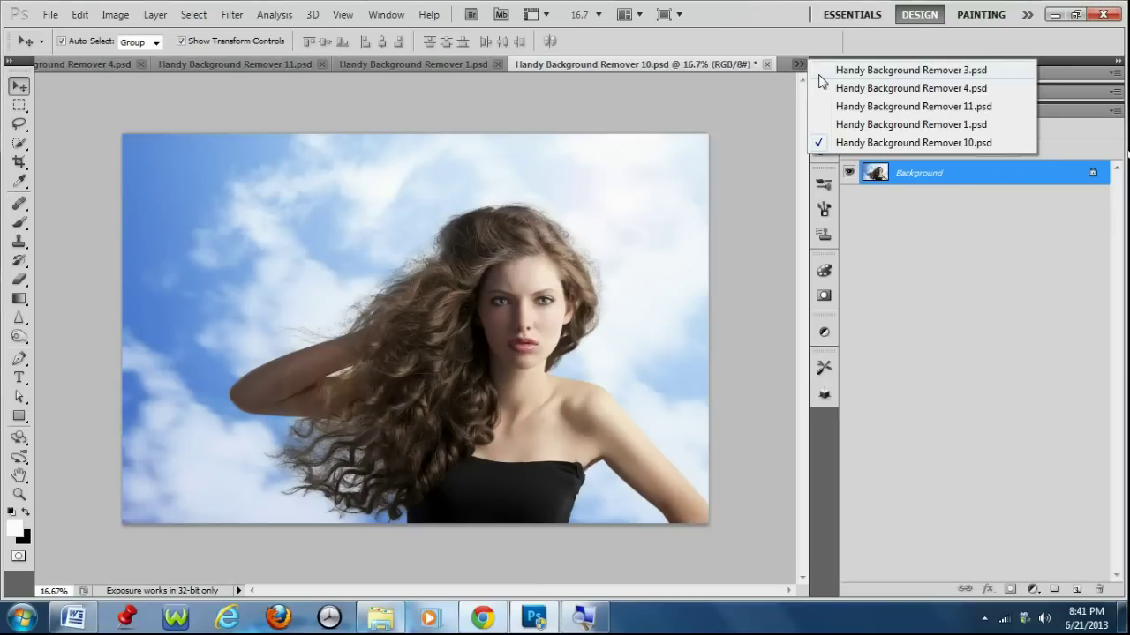
left_click(825, 71)
left_click(823, 123)
scroll(687, 203, "up", 2)
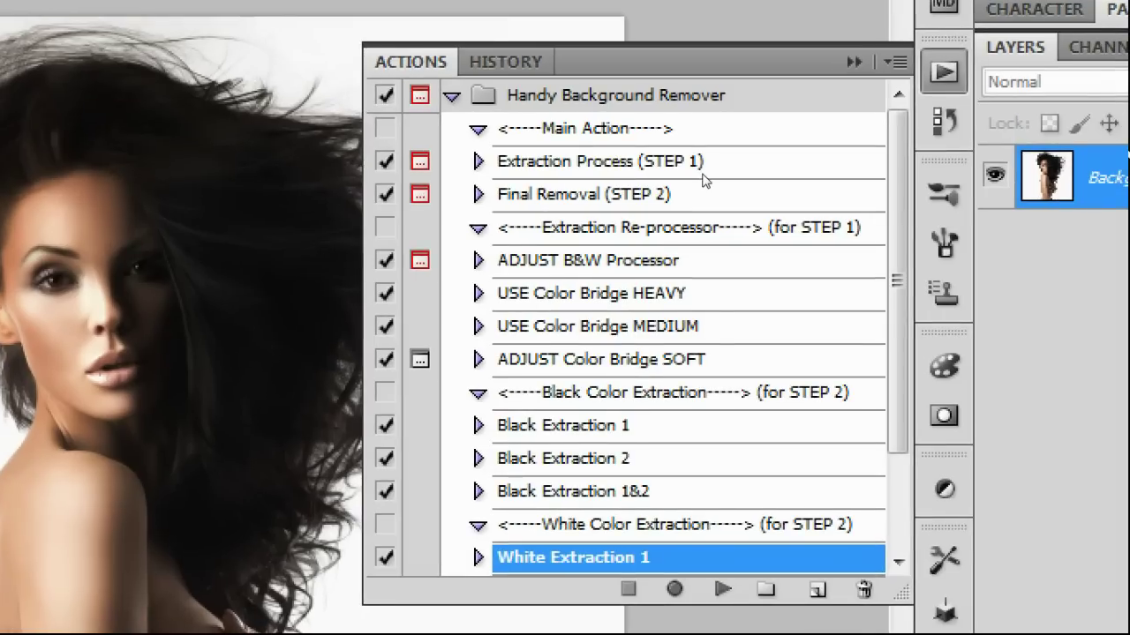
left_click(690, 169)
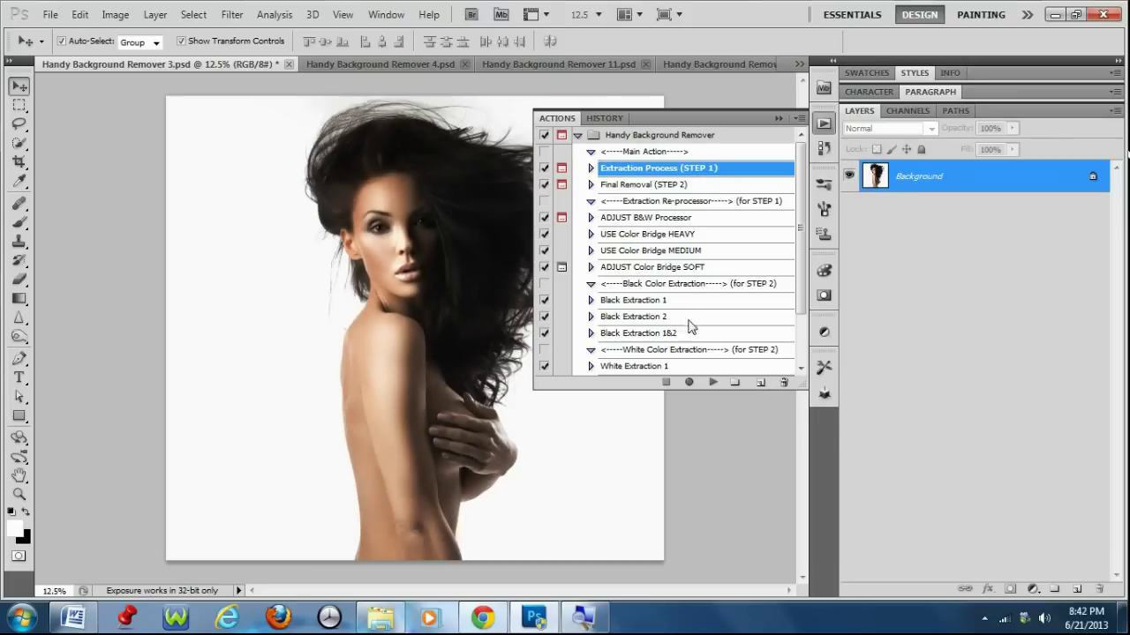
left_click(713, 382)
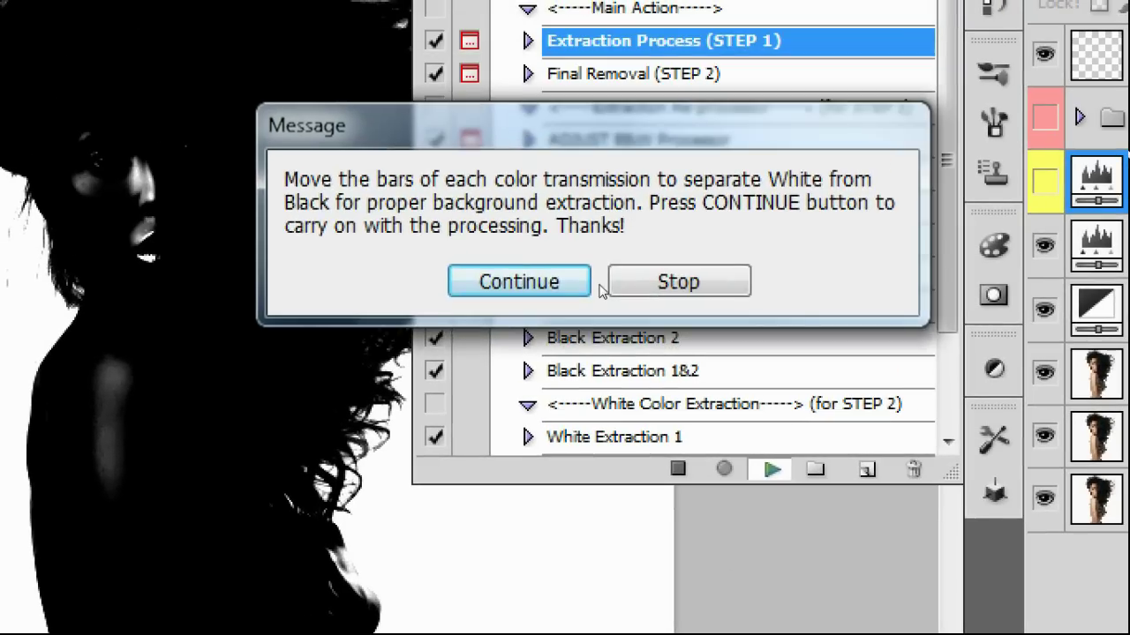
Step: Continue the extraction with the preset Black and White settings and dismiss the closing brush message
left_click(601, 252)
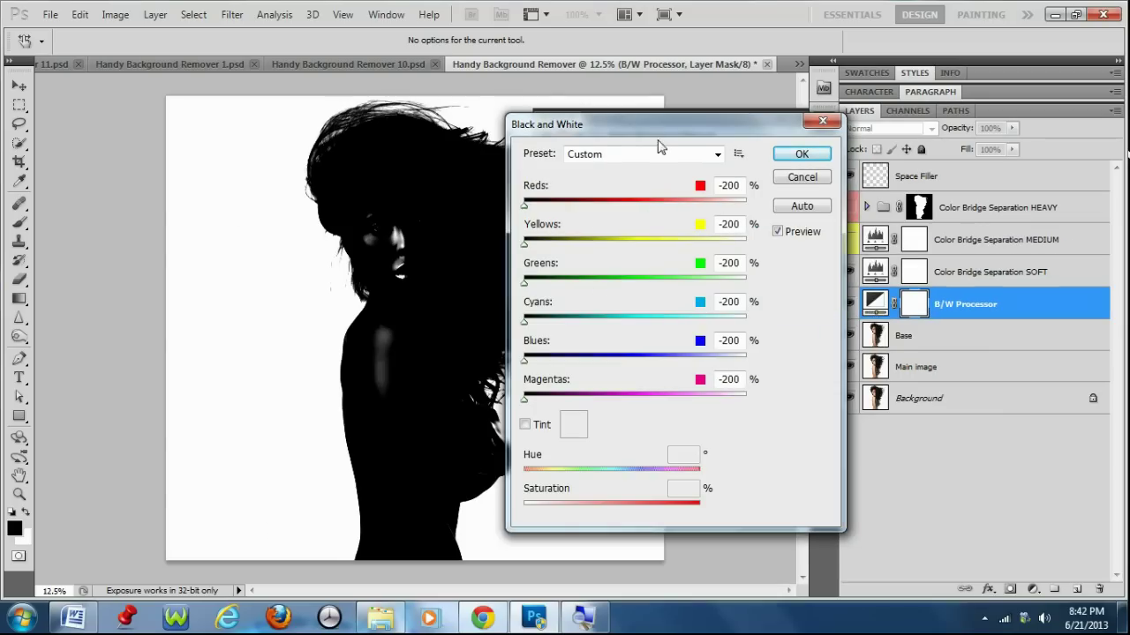
left_click_drag(659, 131, 710, 127)
key("Return")
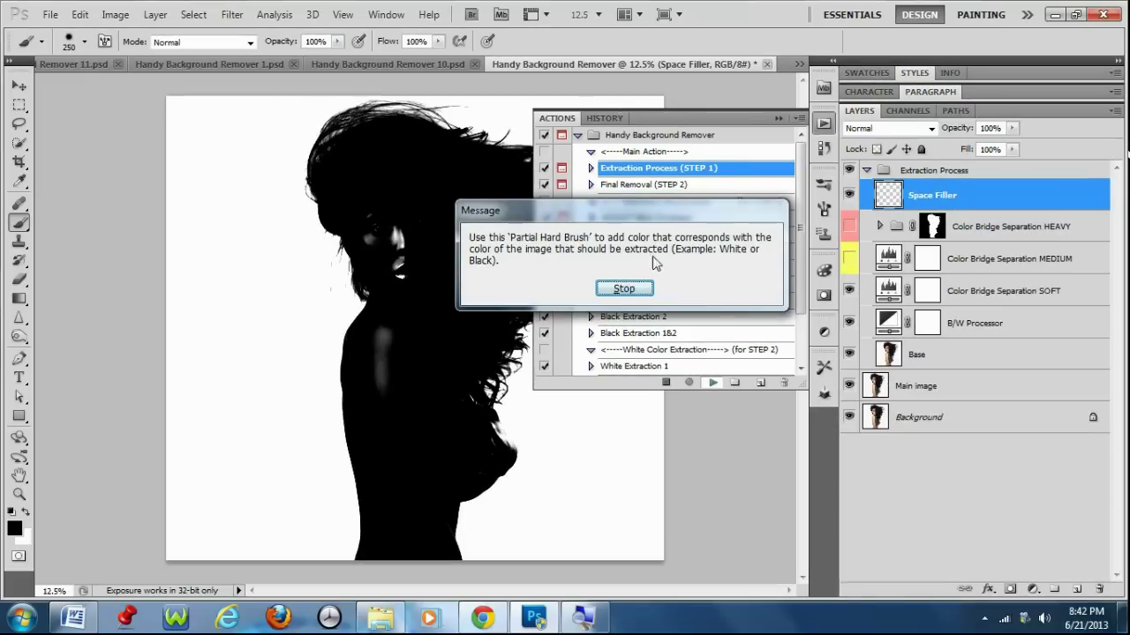
left_click(547, 363)
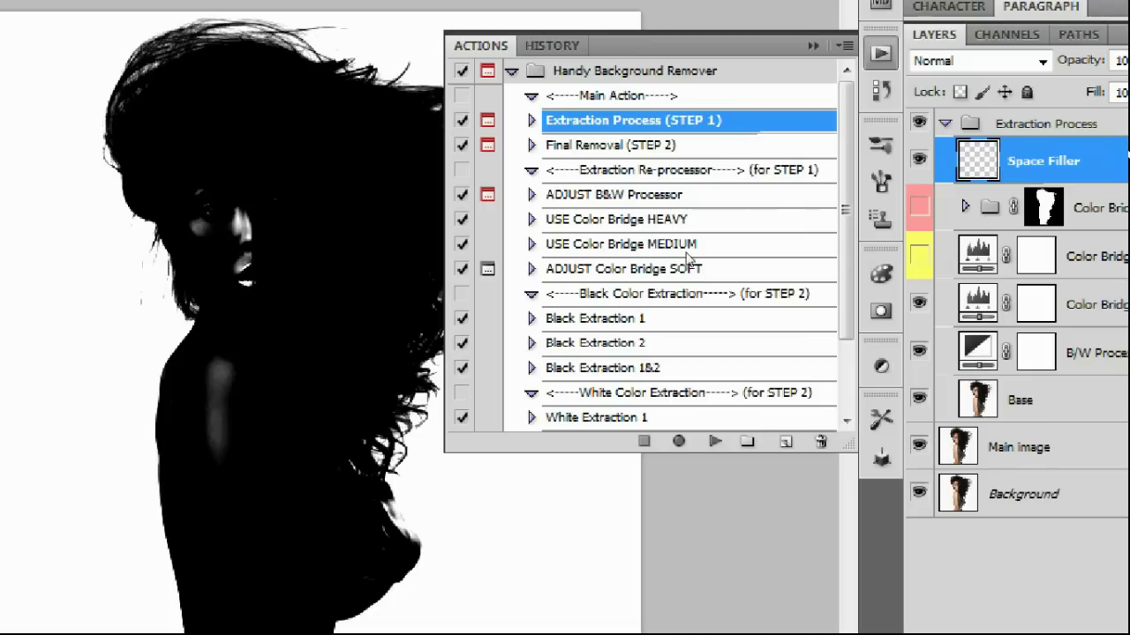
Step: Run USE Color Bridge HEAVY and paint leftover white spots inside the silhouette black on Space Filler with a 175 px brush
left_click(697, 234)
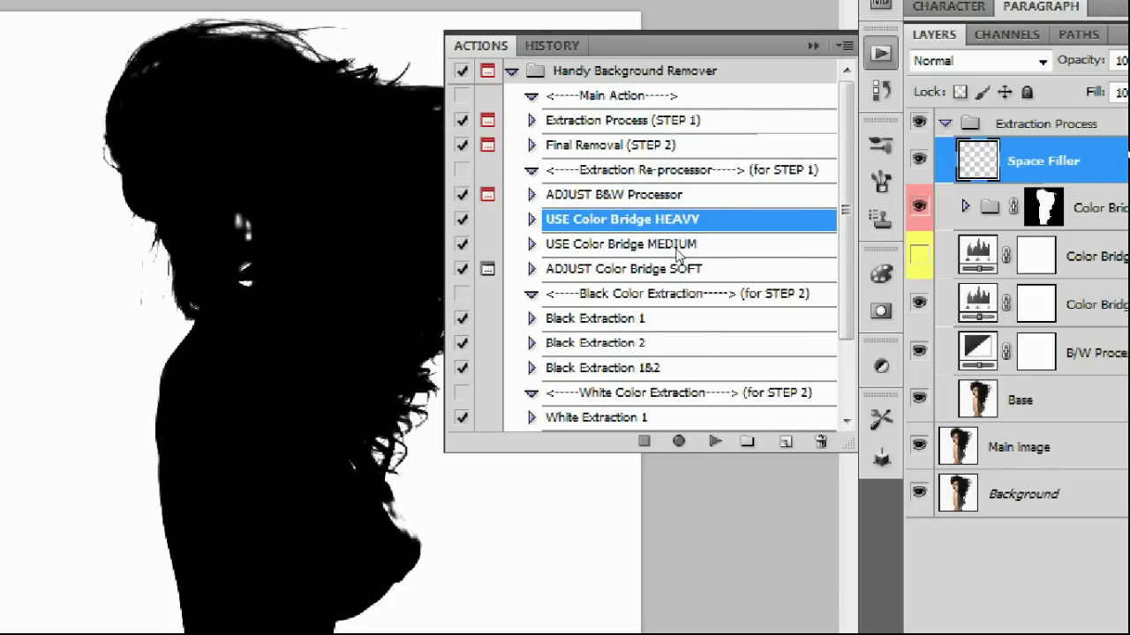
left_click(813, 46)
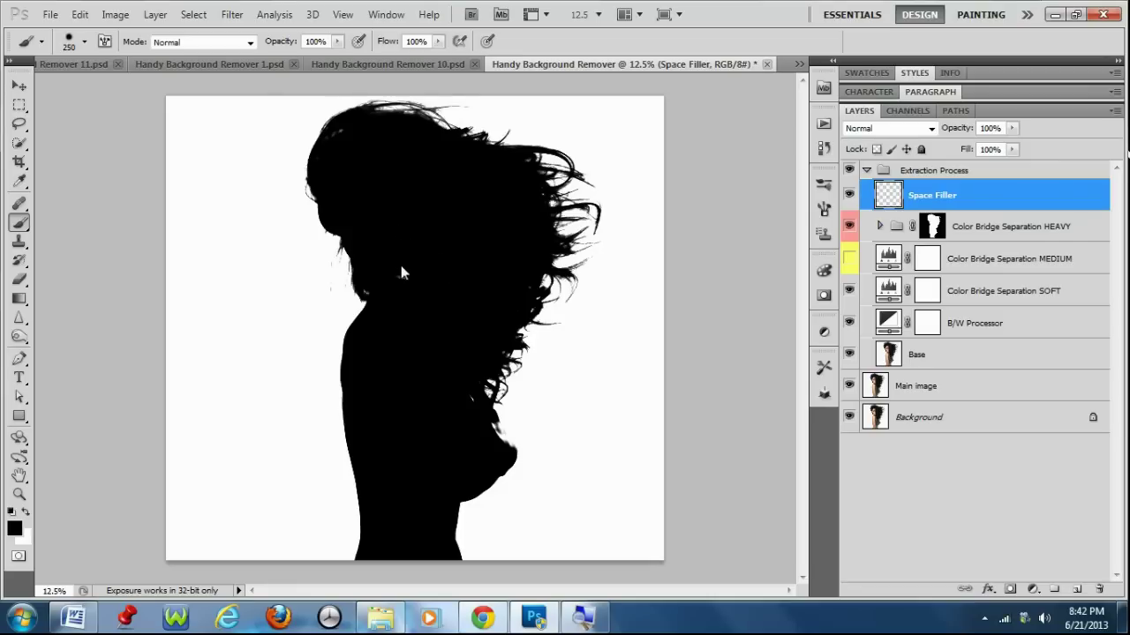
scroll(412, 233, "up", 3)
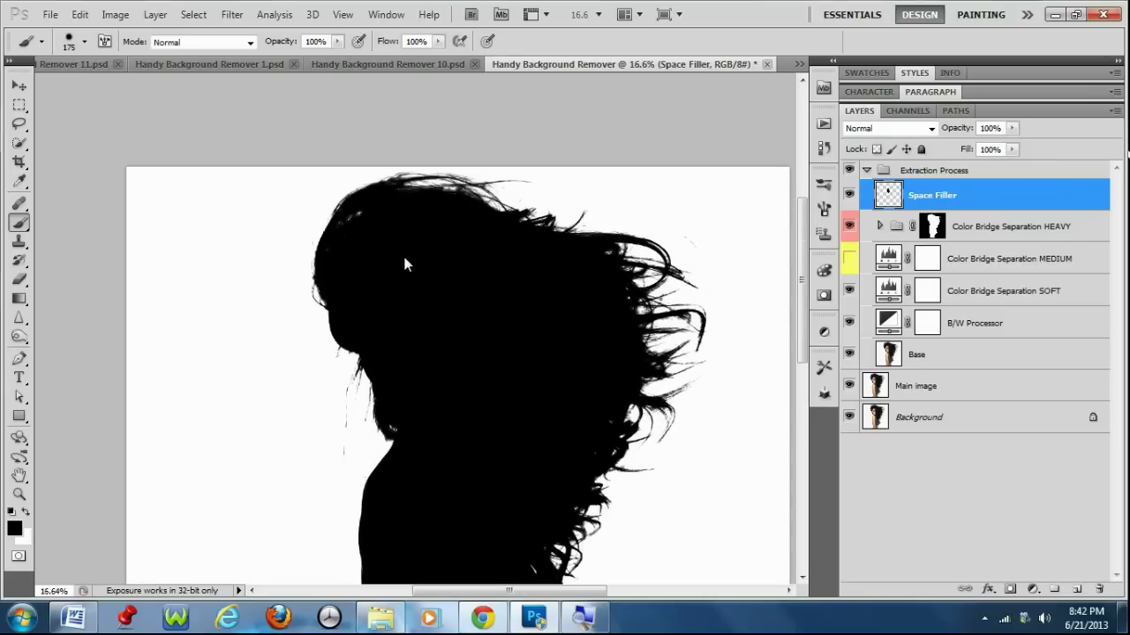
key("alt")
scroll(372, 273, "down", 5)
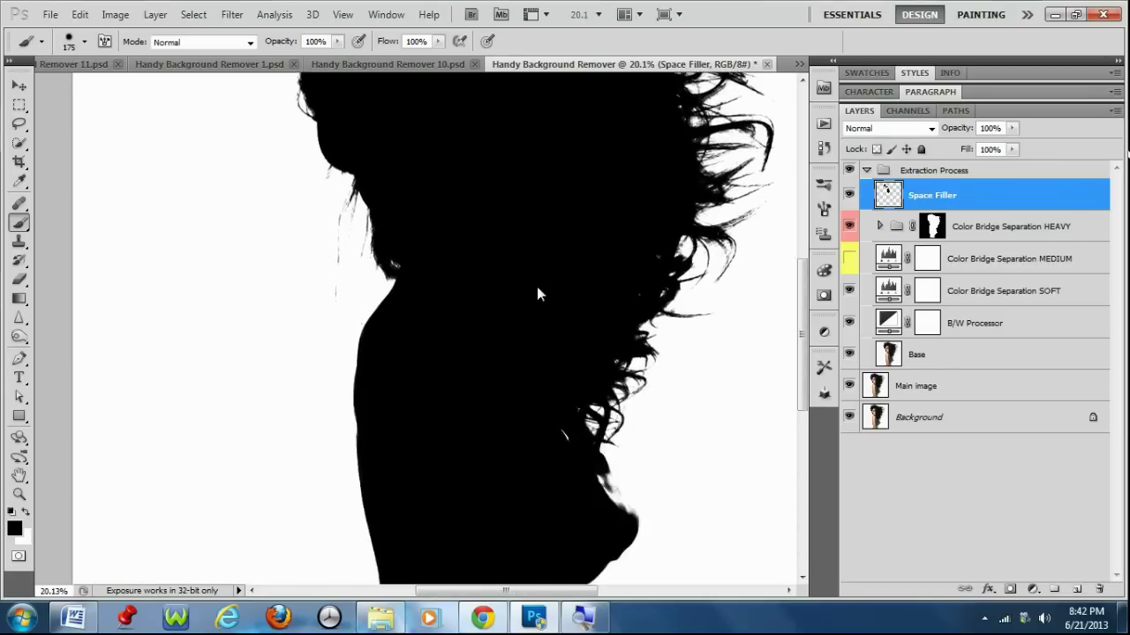
scroll(520, 269, "up", 1)
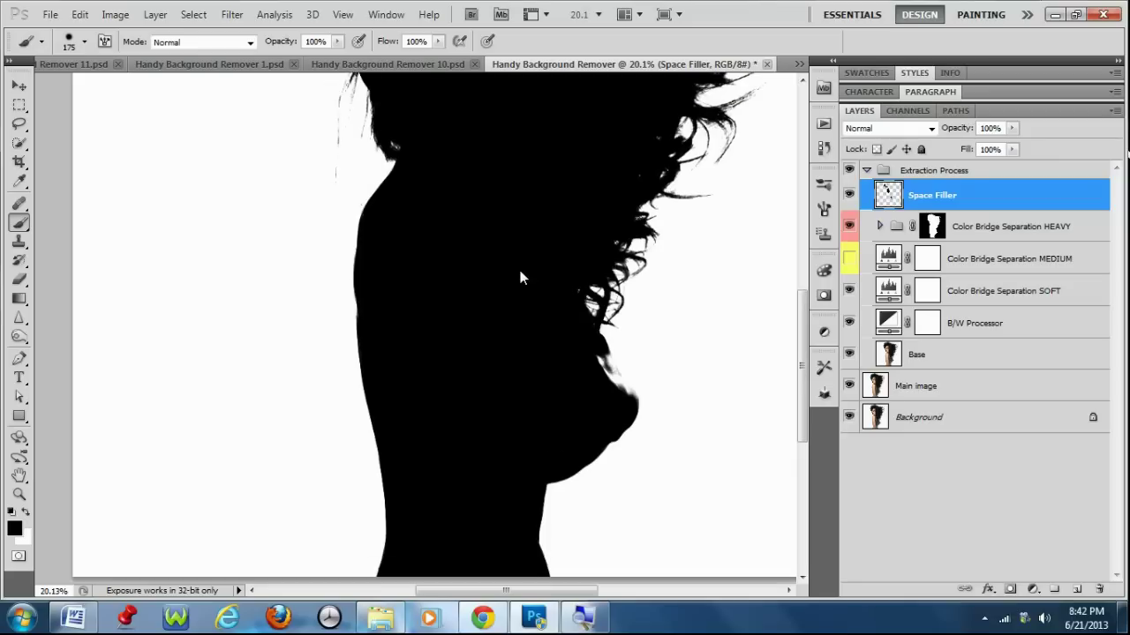
scroll(558, 271, "up", 3)
Step: Trace a closed Pen path around the white gap at the chest edge, checking the contour through the Extraction Process group's opacity
left_click(938, 171)
left_click_drag(1012, 129, 1013, 150)
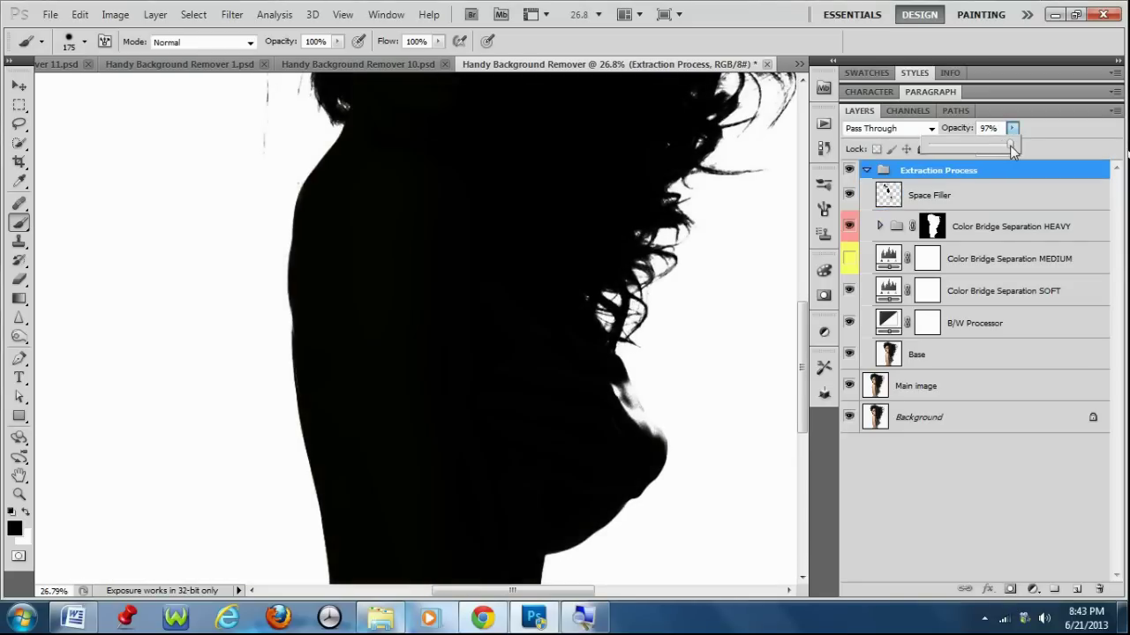
left_click(966, 193)
key("p")
left_click_drag(530, 376, 505, 283)
left_click_drag(616, 387, 645, 415)
left_click_drag(599, 461, 564, 507)
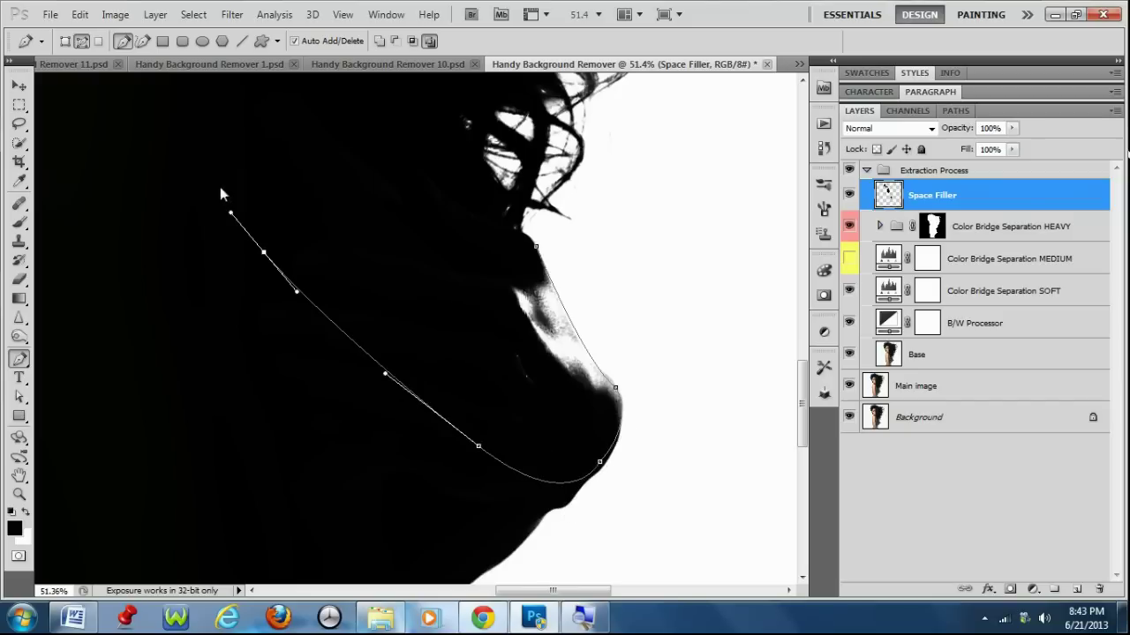
scroll(221, 194, "up", 2)
left_click(1024, 171)
left_click(1013, 129)
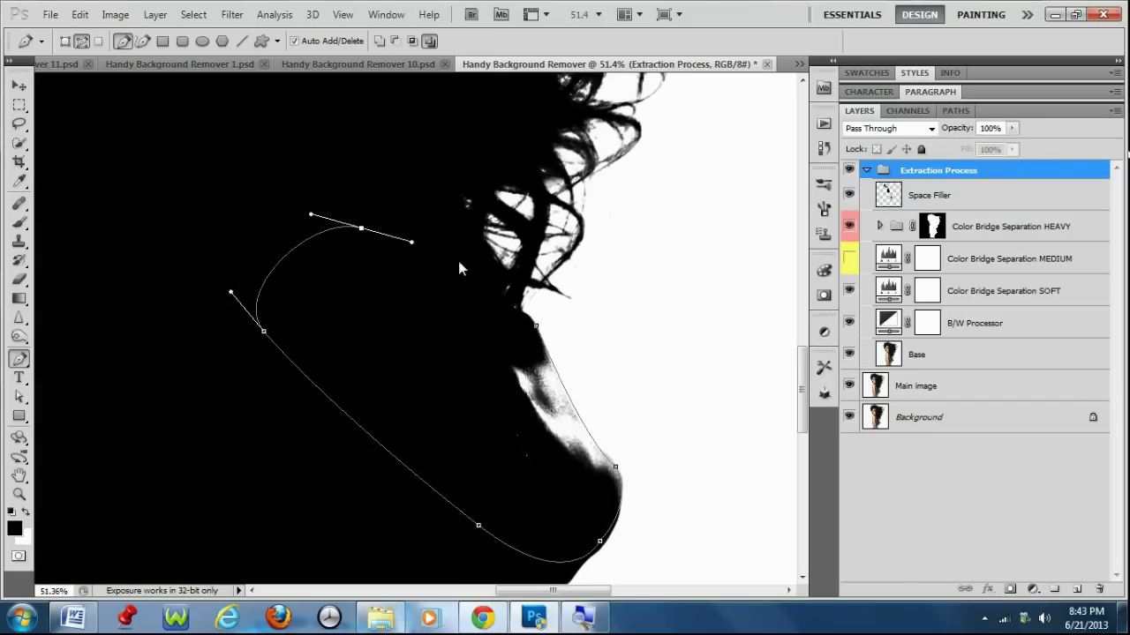
left_click(511, 278)
left_click(537, 329)
Step: Convert the path to a selection, fill it with black on the Space Filler layer, and deselect
right_click(450, 324)
left_click(504, 399)
left_click(647, 176)
left_click(959, 201)
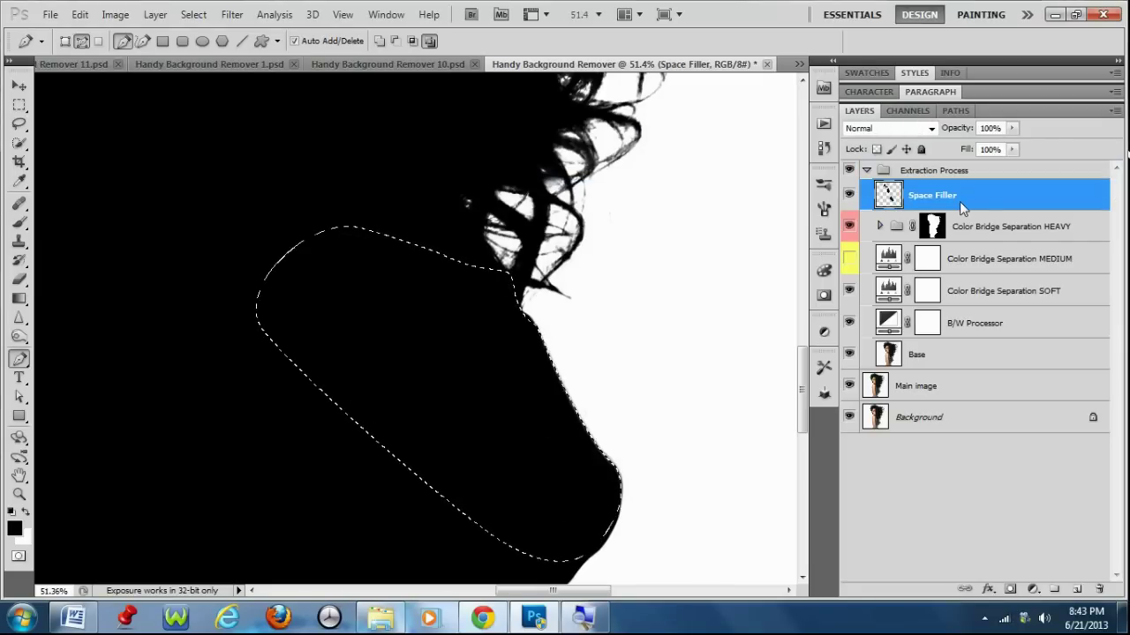
key("ctrl+d")
Step: Run the Final Removal (STEP 2) action on the finished silhouette and accept the preset Refine Edge settings
scroll(598, 350, "down", 5)
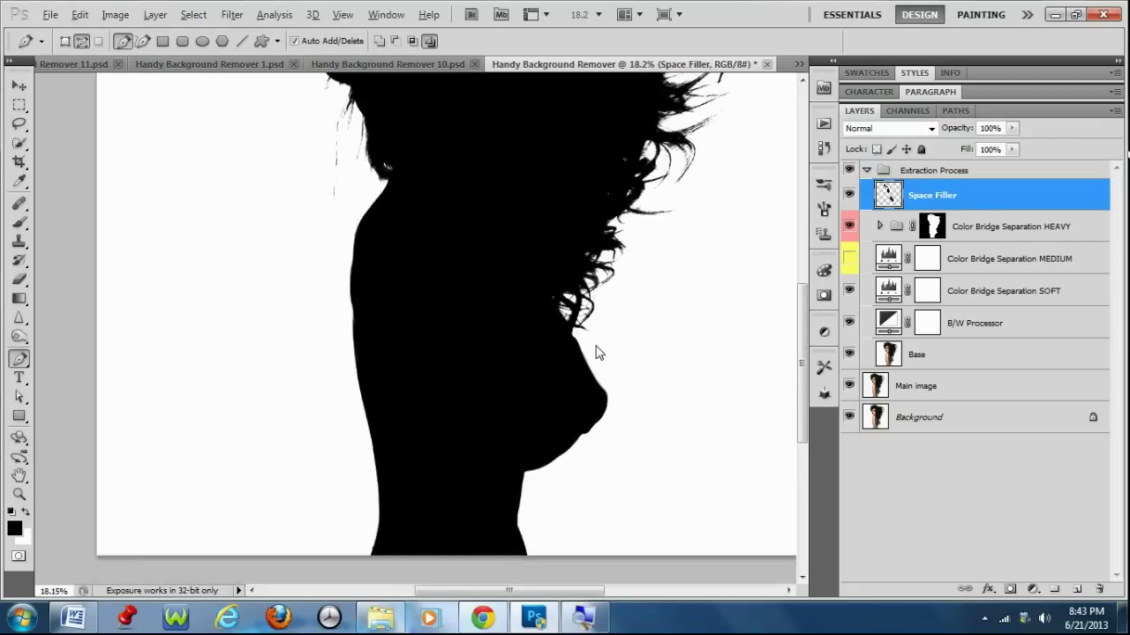
scroll(598, 351, "down", 1)
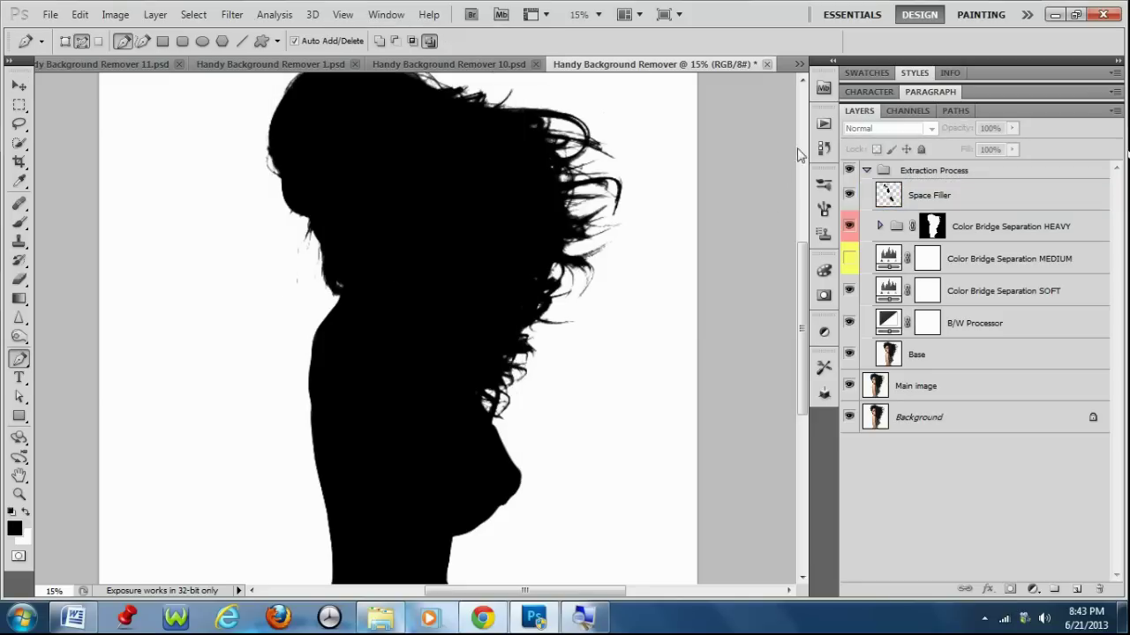
key("v")
left_click(823, 124)
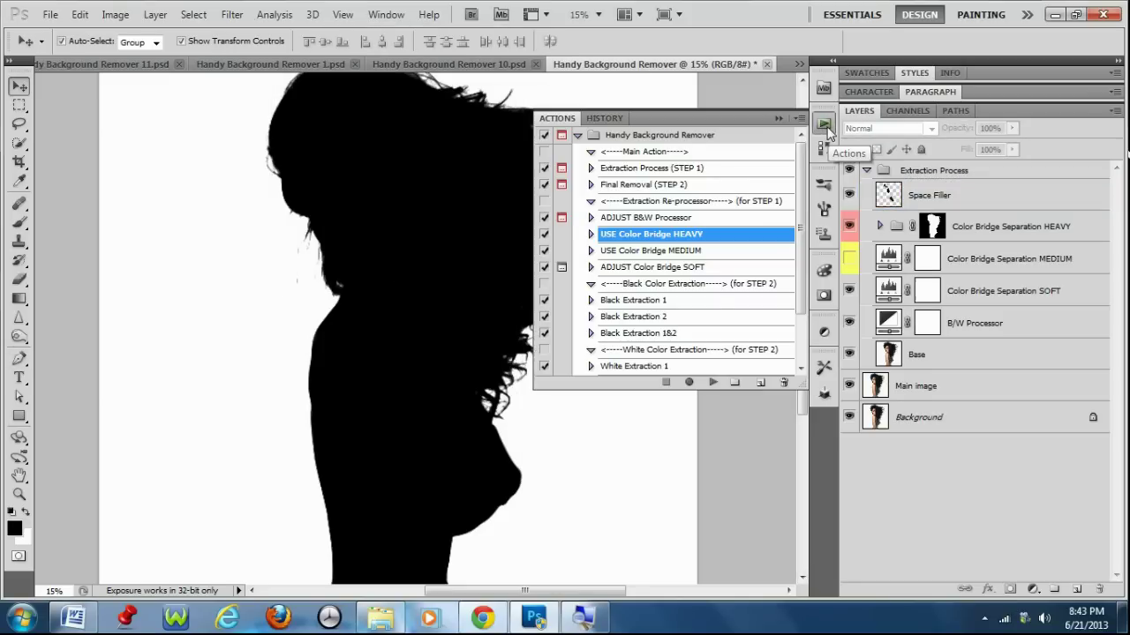
left_click(779, 184)
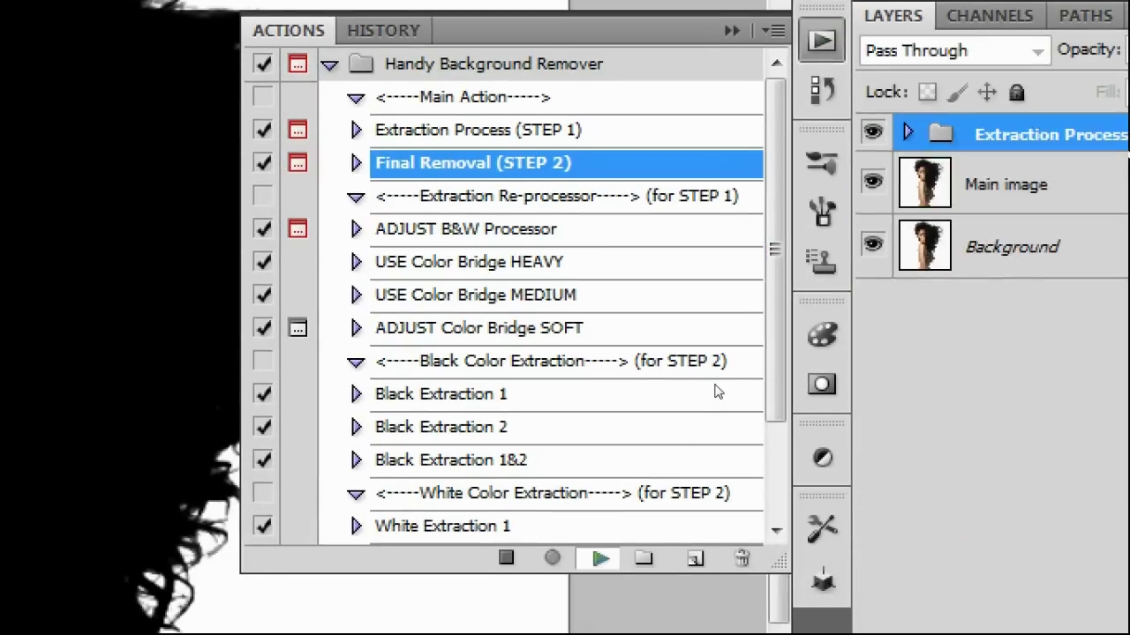
left_click(599, 558)
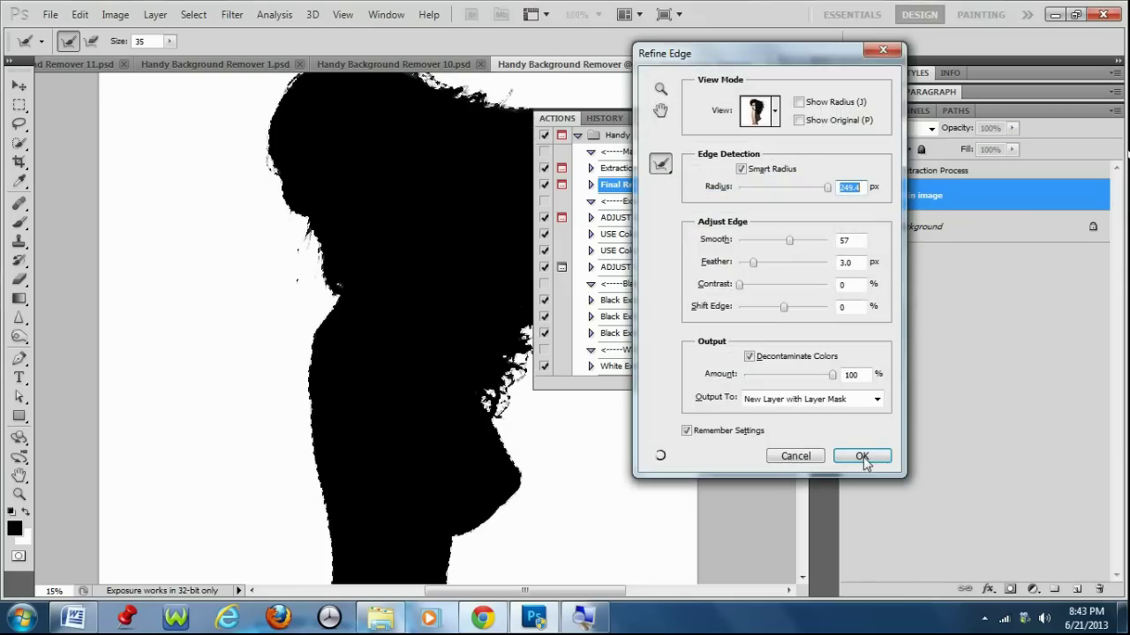
left_click(863, 458)
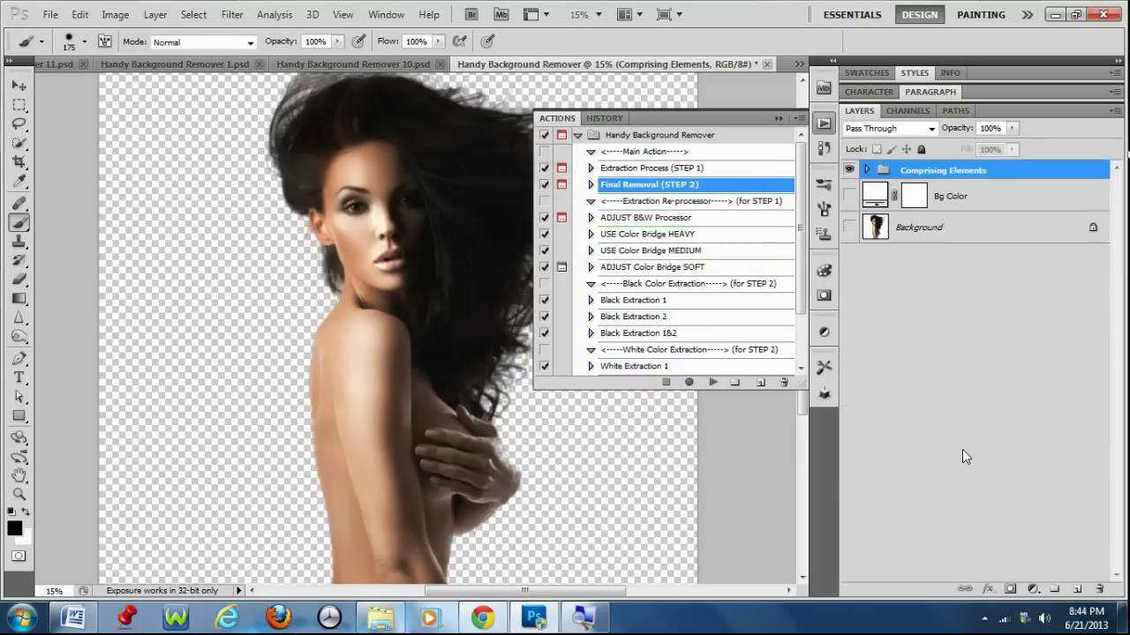
left_click(778, 118)
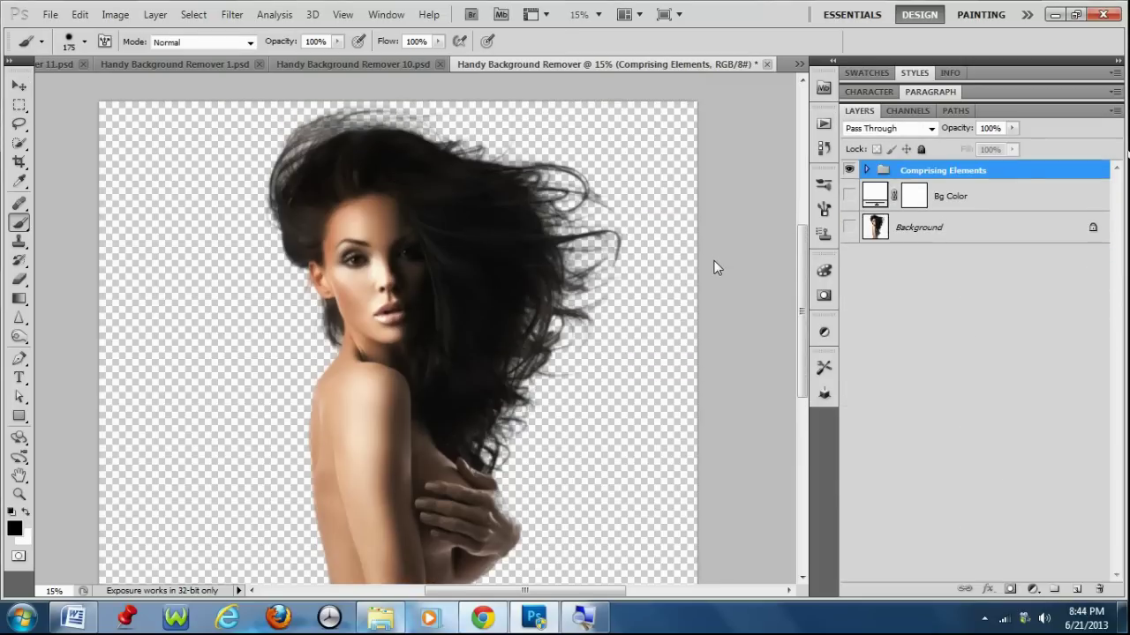
Step: Replace the Patch layer's mask with a copy of the Main image copy layer's mask from the Black Extraction group
left_click(19, 86)
left_click(867, 170)
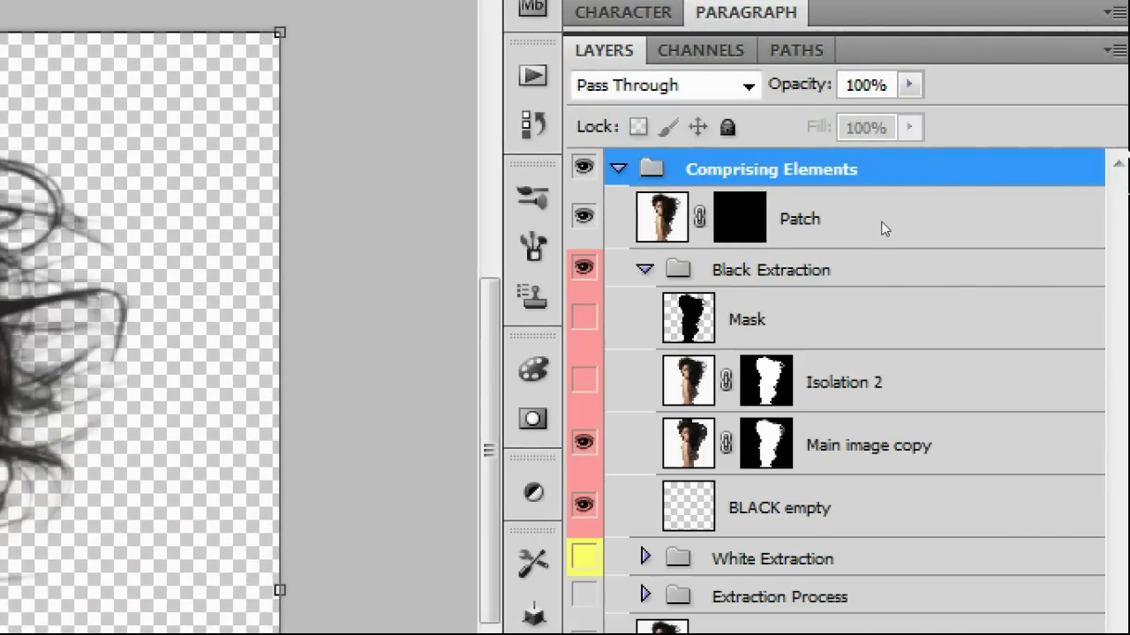
left_click_drag(766, 444, 739, 218)
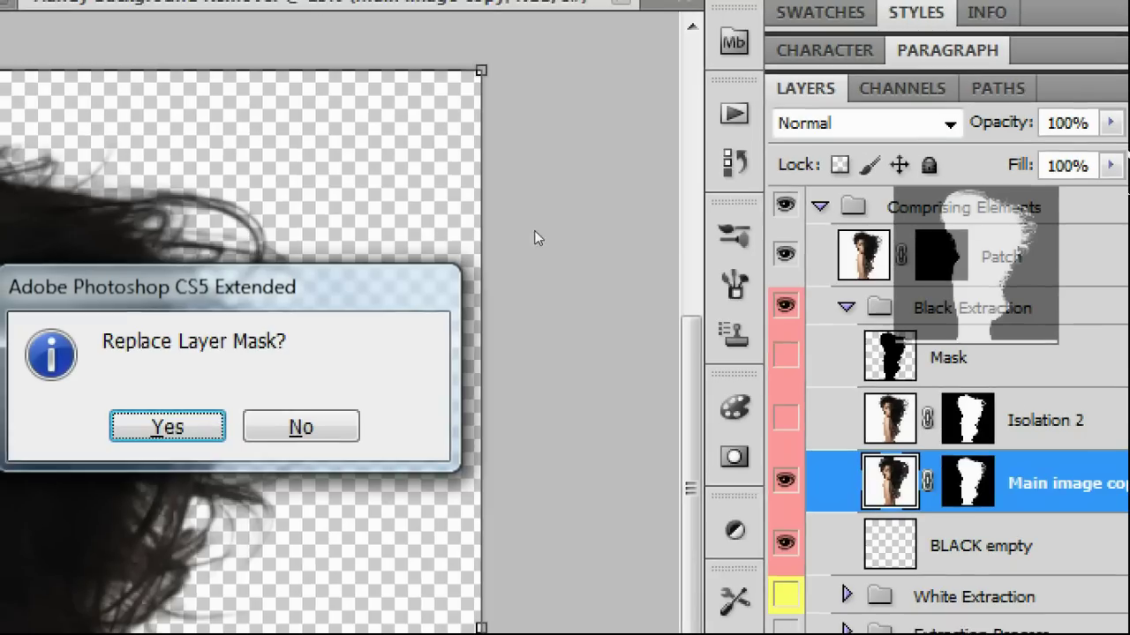
left_click_drag(113, 288, 720, 207)
left_click(746, 349)
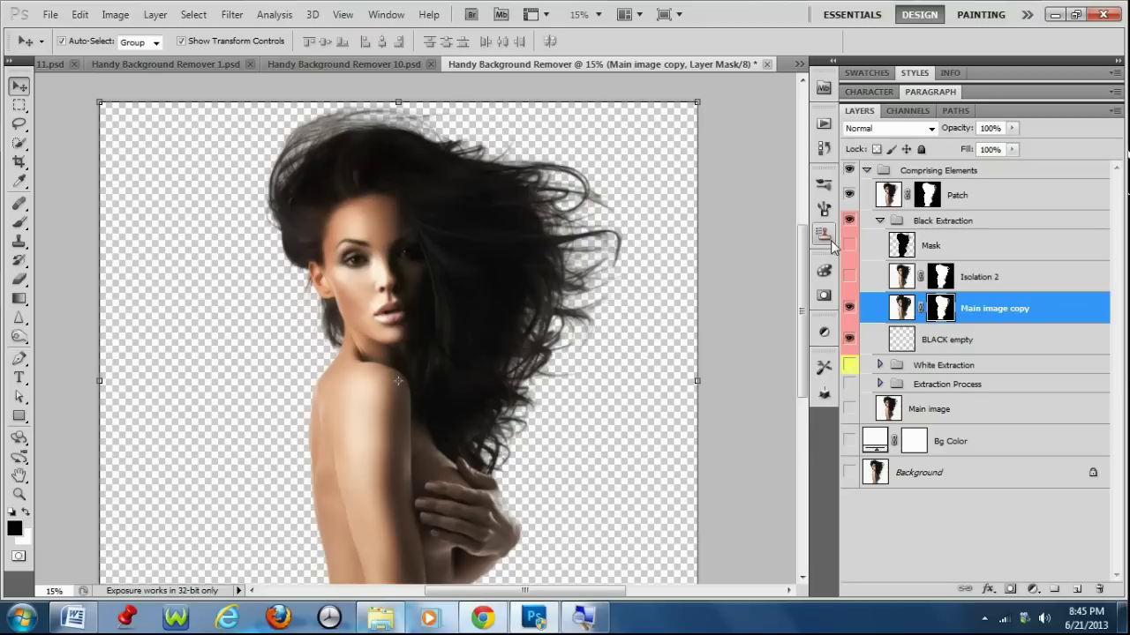
Step: Examine the cutout's hair edges with the white Bg Color and original Background layers shown and hidden
left_click(879, 220)
left_click(850, 315)
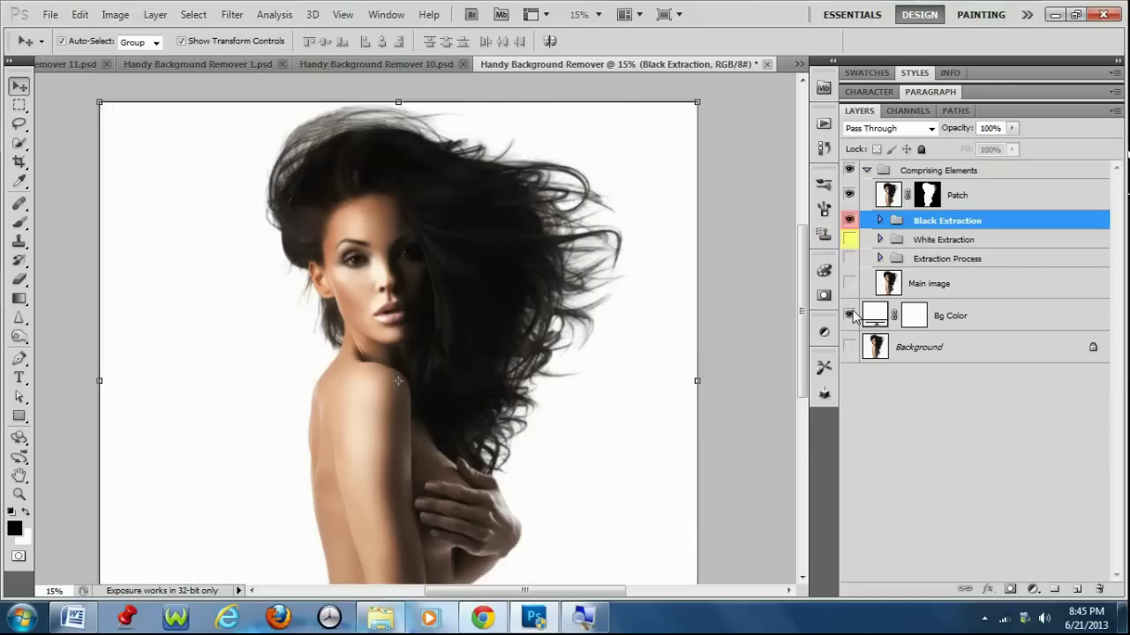
left_click(850, 195)
left_click(867, 170)
left_click(849, 227)
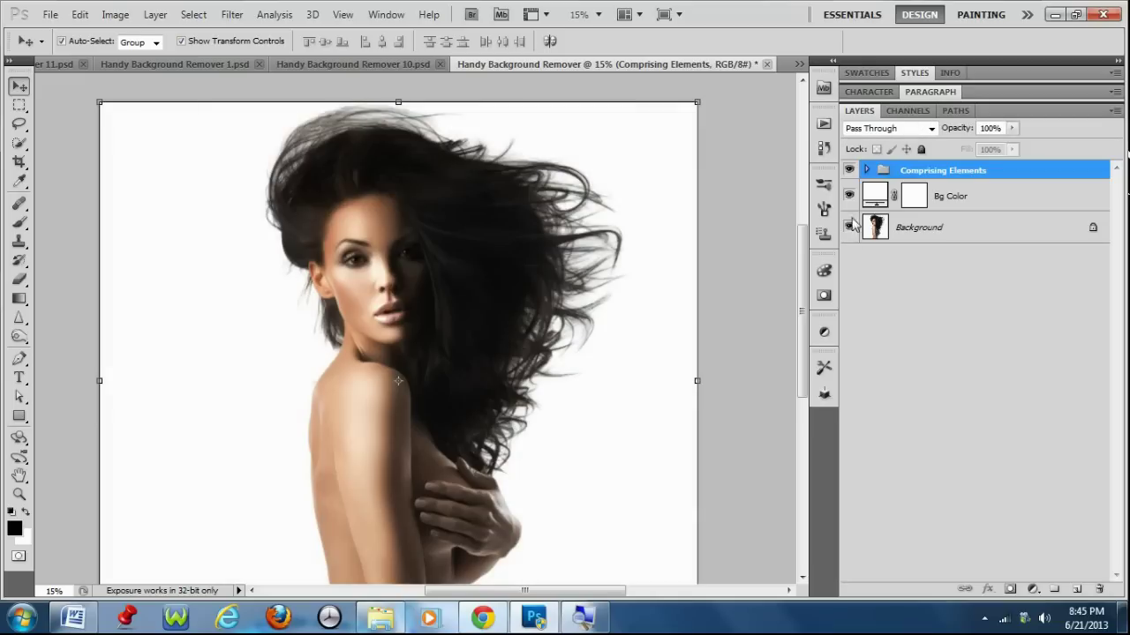
scroll(738, 330, "down", 3)
scroll(727, 331, "up", 4)
scroll(636, 347, "up", 2)
scroll(637, 353, "down", 3)
Step: Close the dark-haired woman's cutout and Handy Background Remover 3.psd without saving either
left_click(767, 64)
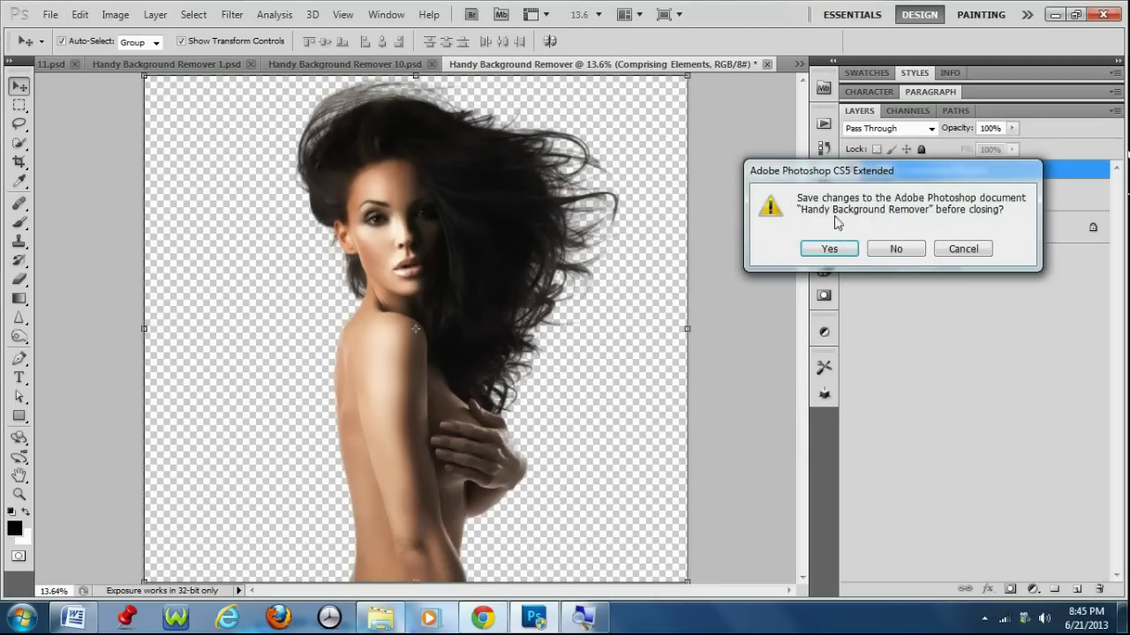
left_click(896, 249)
left_click(288, 65)
left_click(894, 249)
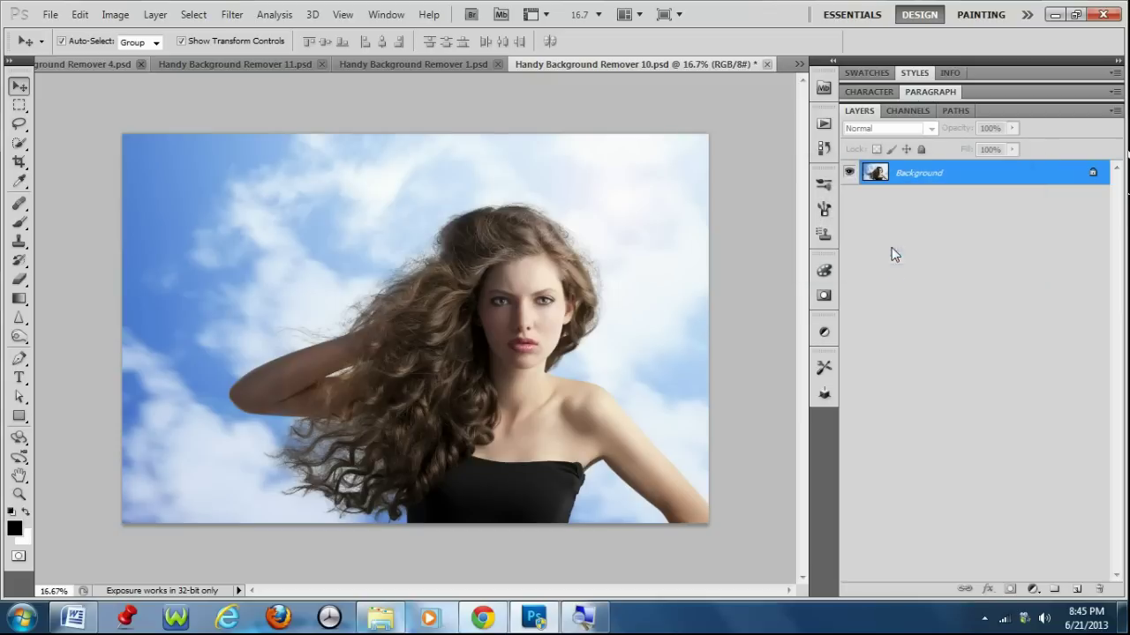
Step: Switch to Handy Background Remover 4.psd and run the Extraction Process (STEP 1) action on the blonde portrait
left_click(797, 63)
left_click(909, 71)
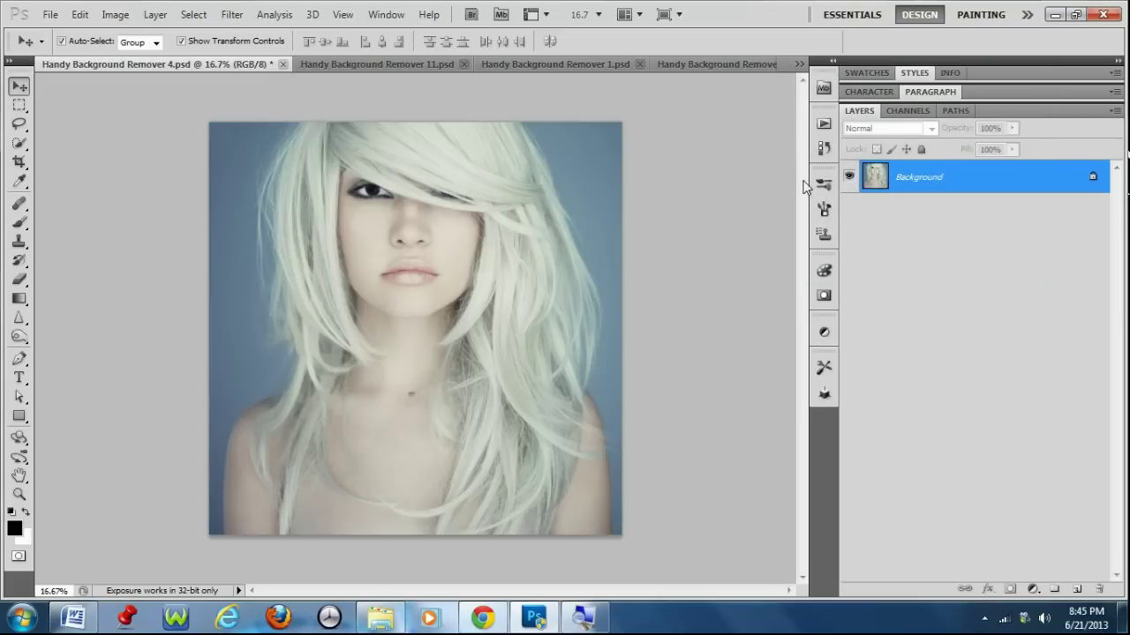
left_click(824, 123)
left_click(703, 169)
left_click(713, 382)
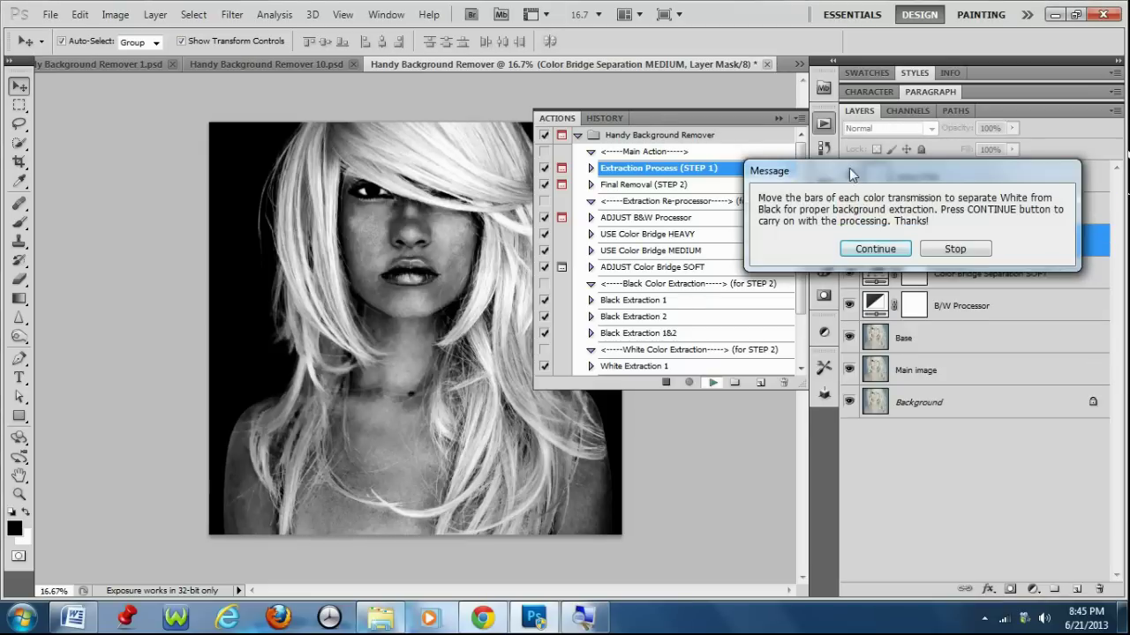
Step: Raise the first three color sliders of the black-and-white separation to their maximum and let the extraction action finish
left_click_drag(851, 168, 517, 261)
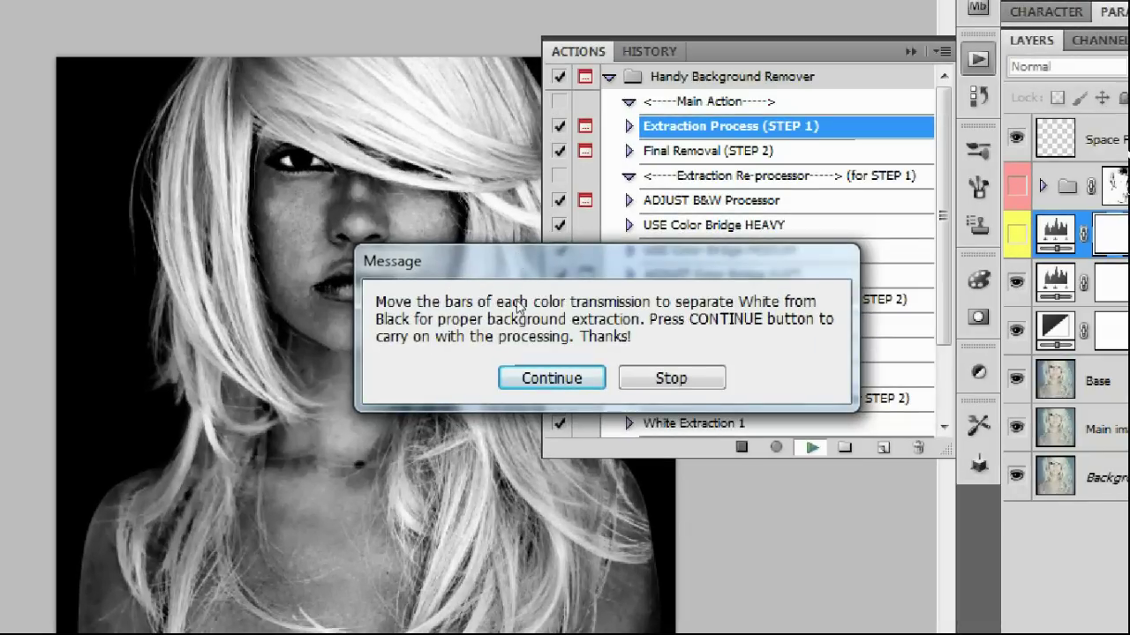
left_click(539, 336)
left_click_drag(574, 198, 796, 198)
left_click_drag(575, 237, 797, 237)
left_click_drag(575, 276, 796, 276)
left_click(852, 148)
left_click(579, 340)
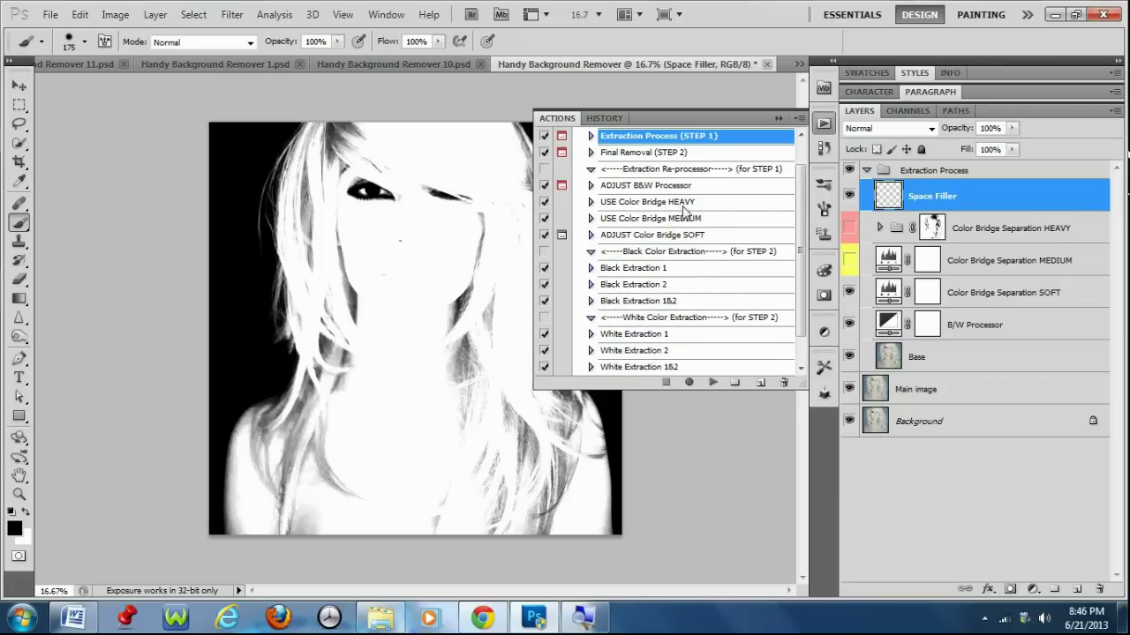
Step: Run the USE Color Bridge MEDIUM action to strengthen the black-and-white separation of the silhouette
left_click(683, 205)
left_click(689, 218)
left_click(714, 381)
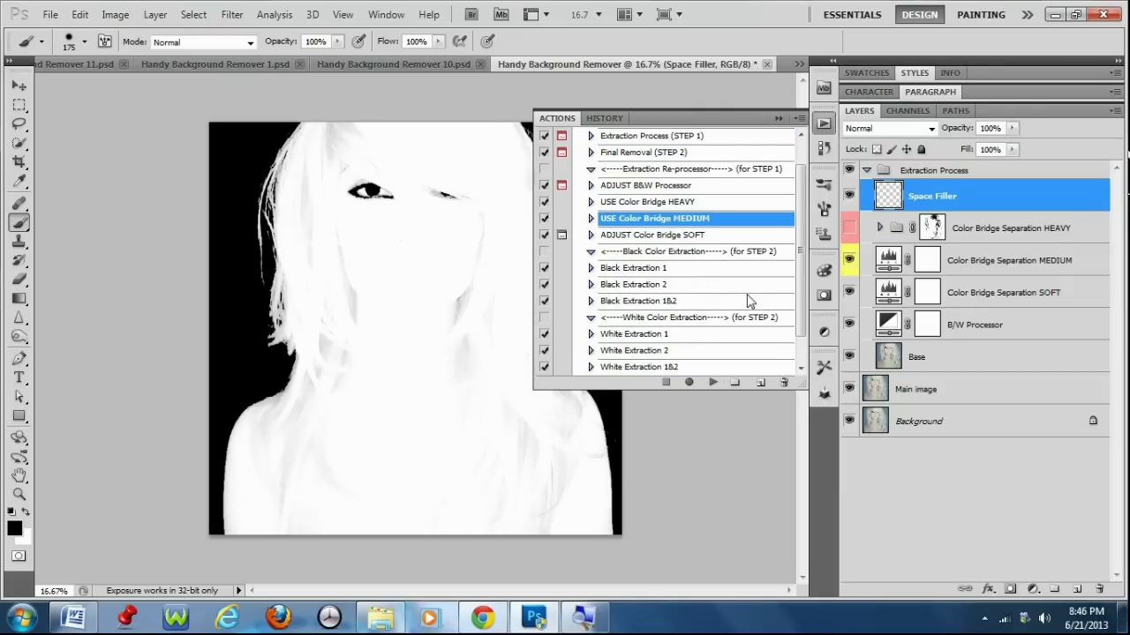
Step: Paint white over the dark eyes and the grey areas of the face and body on the Space Filler layer
left_click(782, 117)
key("x")
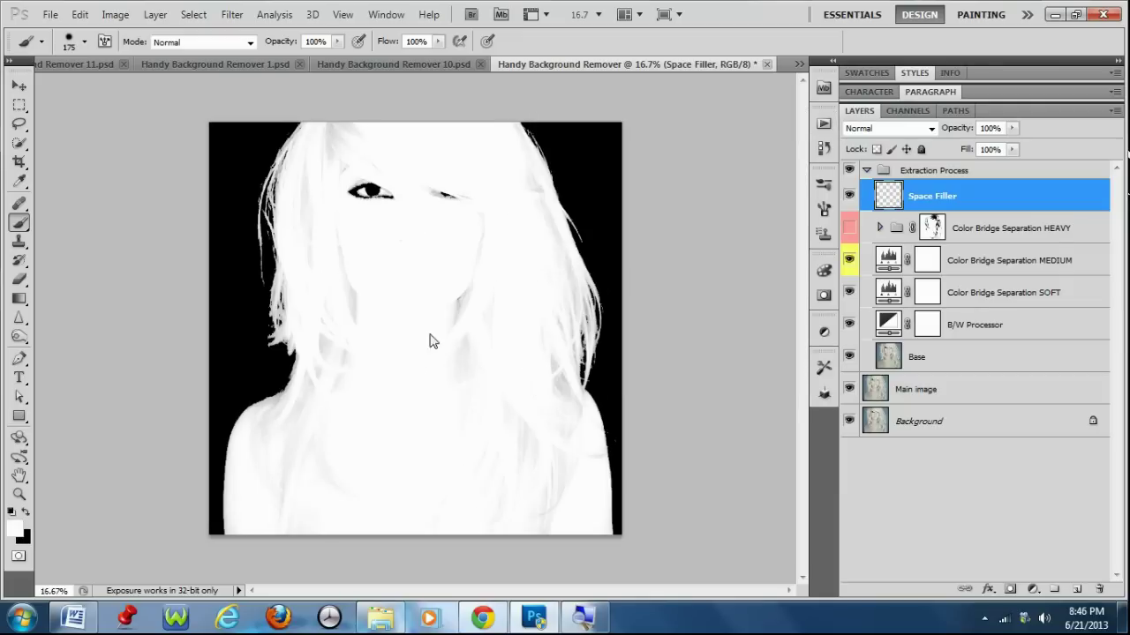
left_click_drag(448, 196, 364, 190)
scroll(398, 373, "up", 2)
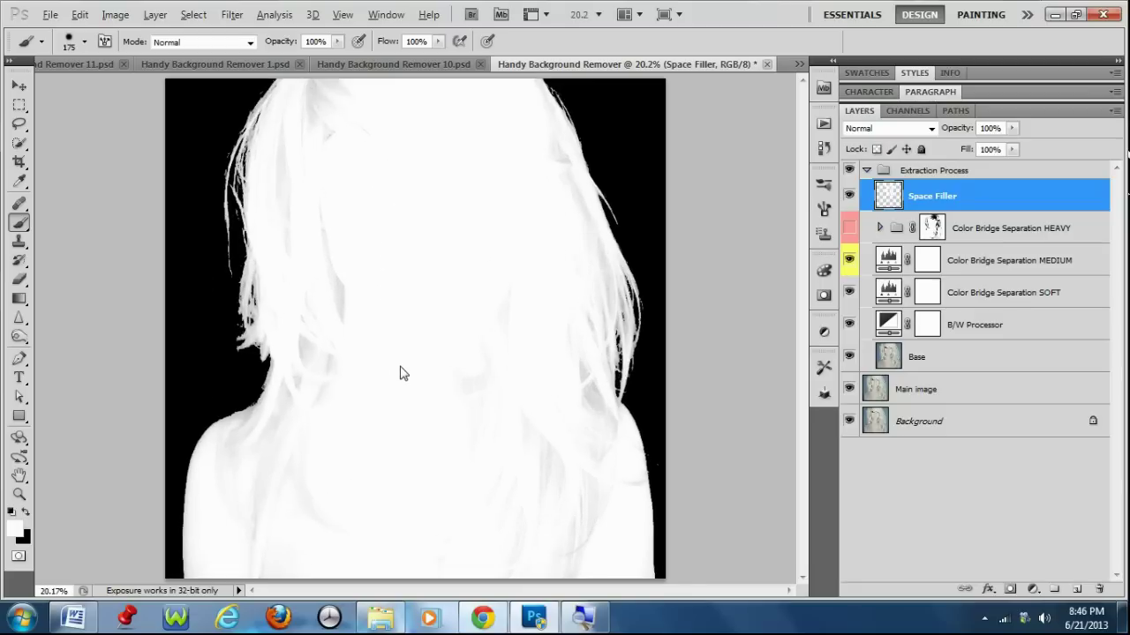
scroll(436, 343, "down", 2)
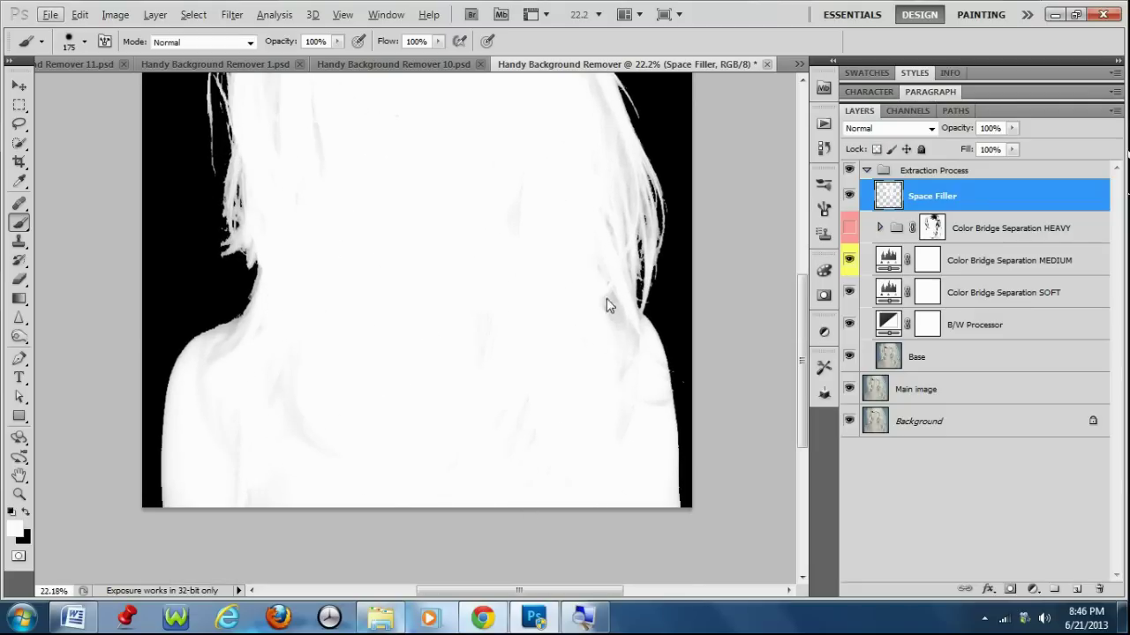
scroll(606, 389, "up", 3)
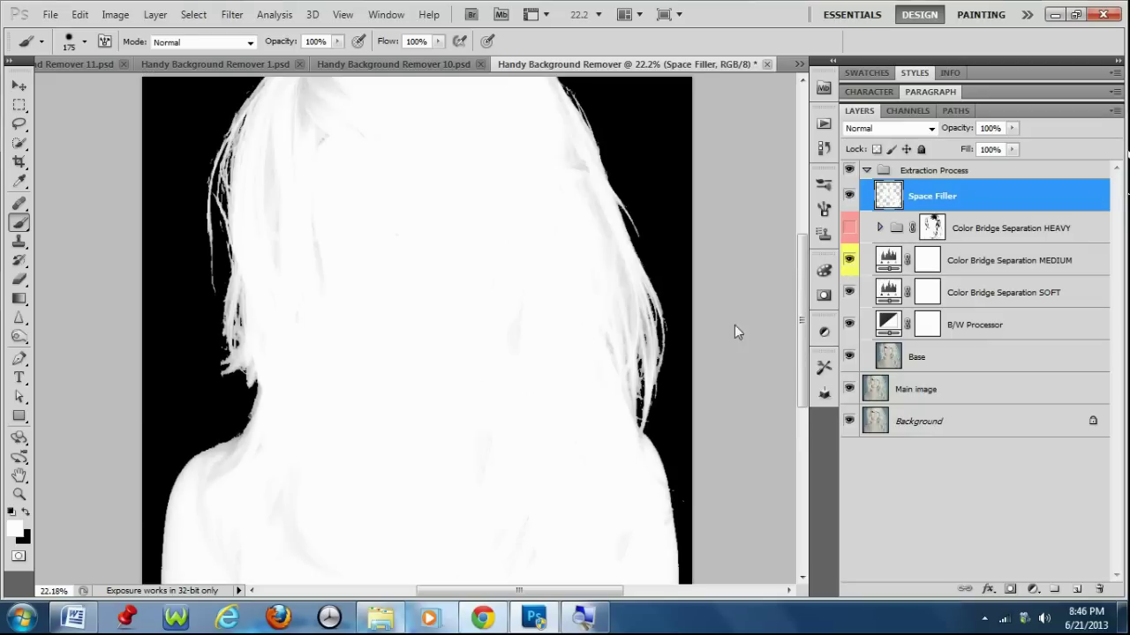
scroll(488, 343, "up", 2)
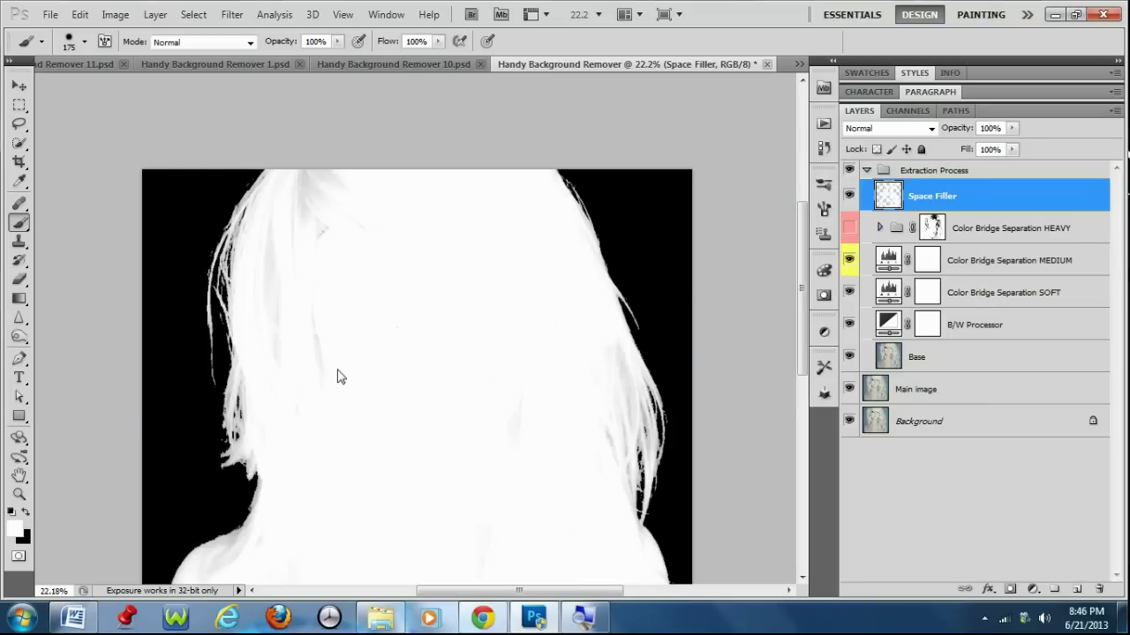
Step: Paint the remaining grey hair strands inside the head white, checking them against the original Background image
left_click_drag(338, 370, 312, 310)
left_click(857, 421, "alt")
left_click(854, 421, "alt")
mouse_move(277, 360)
left_mouse_down()
mouse_move(276, 316)
mouse_move(316, 167)
mouse_move(304, 213)
left_mouse_up()
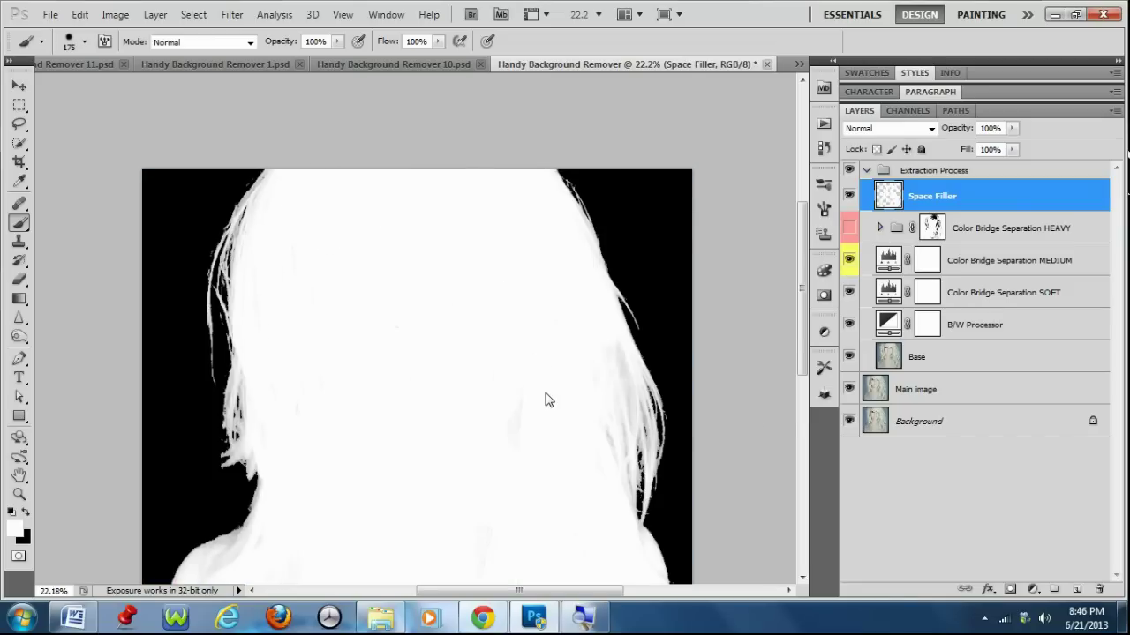
Step: Trace a closed Pen path along the shoulder edge on the image's left side and through the body's interior
scroll(552, 388, "down", 2)
scroll(353, 449, "down", 2)
scroll(350, 449, "up", 3)
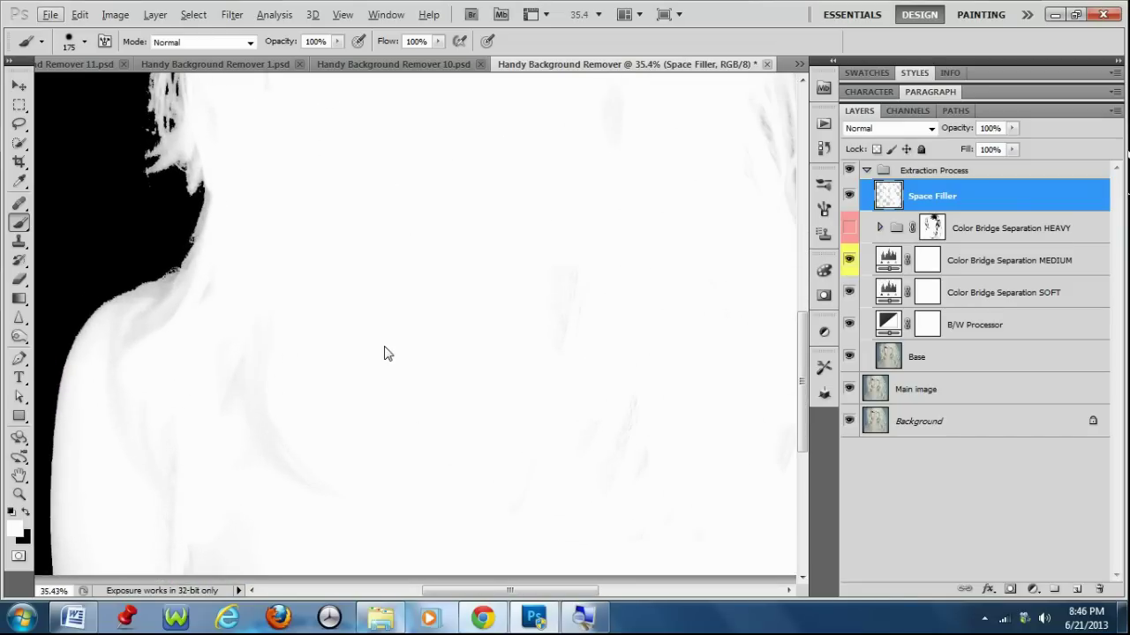
key("p")
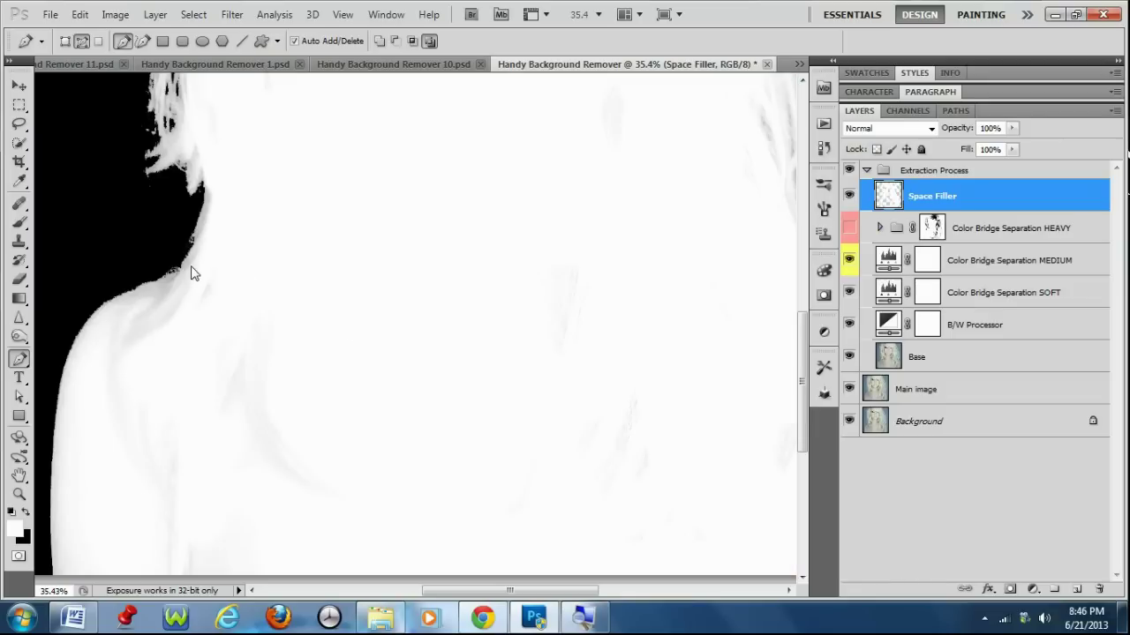
left_click_drag(61, 423, 85, 554)
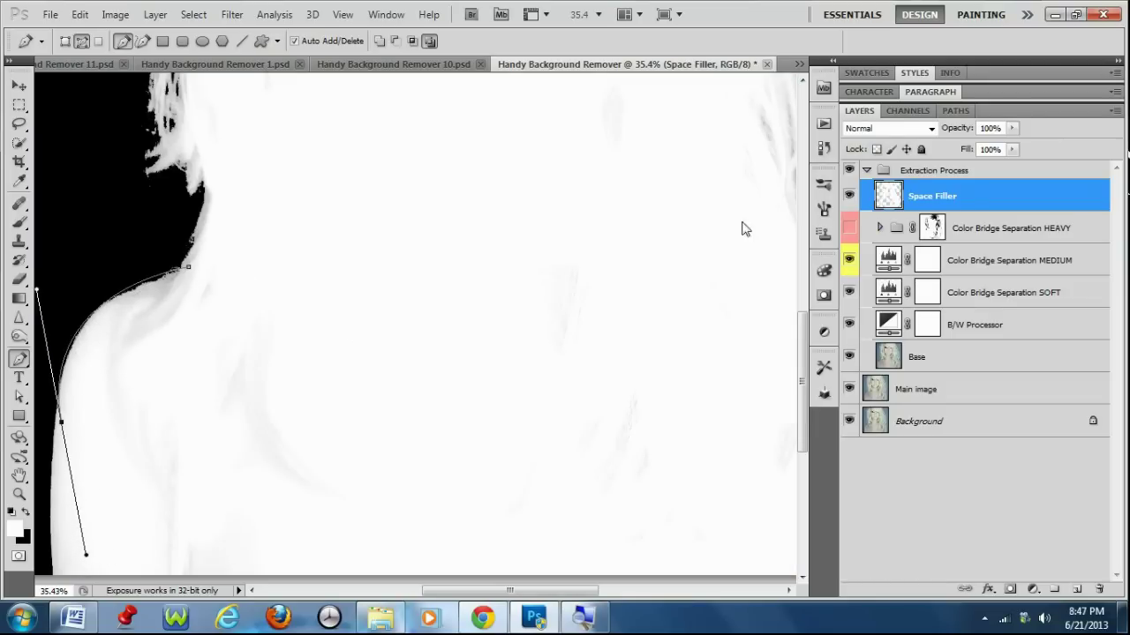
left_click(852, 424, "alt")
left_click(851, 424, "alt")
left_click_drag(379, 475, 421, 371)
left_click_drag(450, 294, 430, 246)
left_click(232, 234)
left_click(187, 267)
Step: Fill the shoulder path with white, clear it, and brush white over the grey area beside the neck
right_click(261, 270)
left_click(320, 351)
left_click(668, 230)
key("ctrl+d")
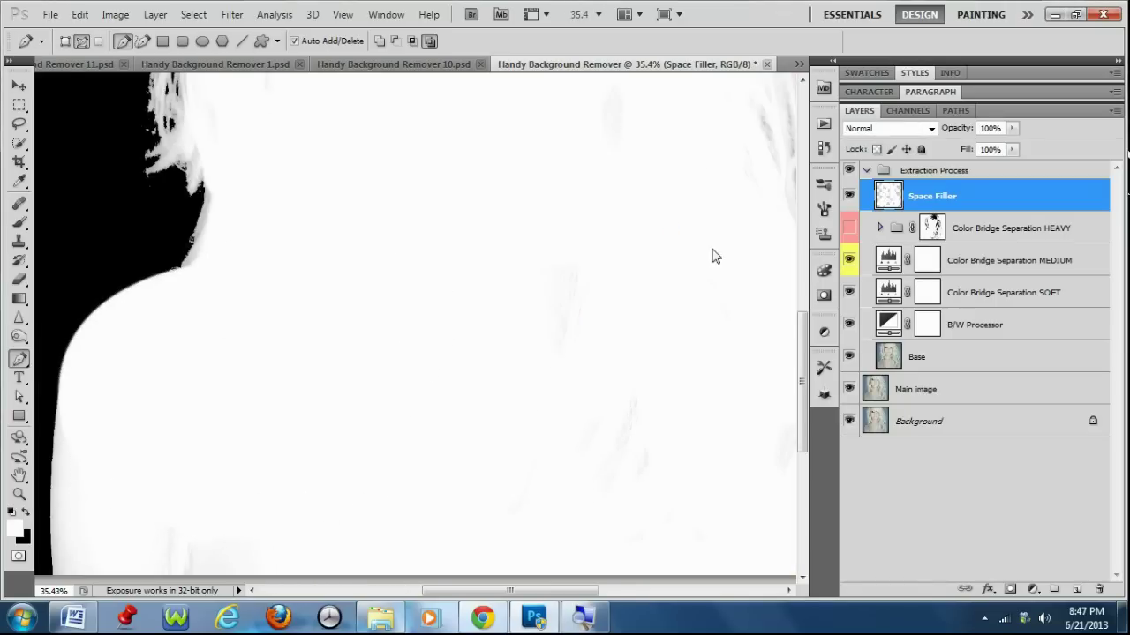
key("b")
left_click_drag(225, 172, 446, 318)
Step: Trace a closed Pen path along the shoulder and arm on the image's right side, redoing the first misplaced curve
scroll(600, 300, "down", 3)
scroll(526, 278, "right", 5)
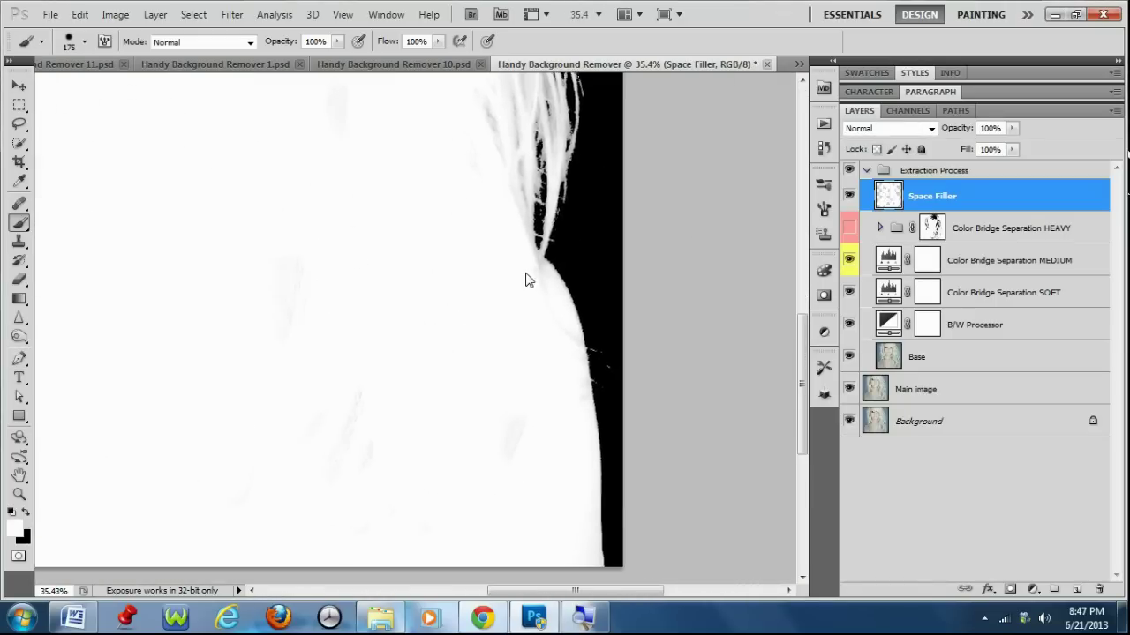
key("p")
left_click_drag(589, 389, 588, 567)
key("ctrl+z")
left_click_drag(565, 296, 598, 380)
left_click_drag(594, 460, 602, 532)
left_click(594, 405, "alt")
left_click_drag(410, 416, 315, 348)
left_click_drag(263, 244, 292, 189)
left_click(488, 194)
Step: Fill the path over the image's right shoulder and arm with white and clear it
right_click(486, 241)
left_click(562, 320)
left_click(561, 323)
left_click(702, 231)
key("ctrl+d")
scroll(523, 267, "down", 1)
scroll(523, 267, "down", 2)
Step: Deselect all layers, run the Final Removal (STEP 2) action and accept the preset Refine Edge settings
key("v")
left_click(724, 214)
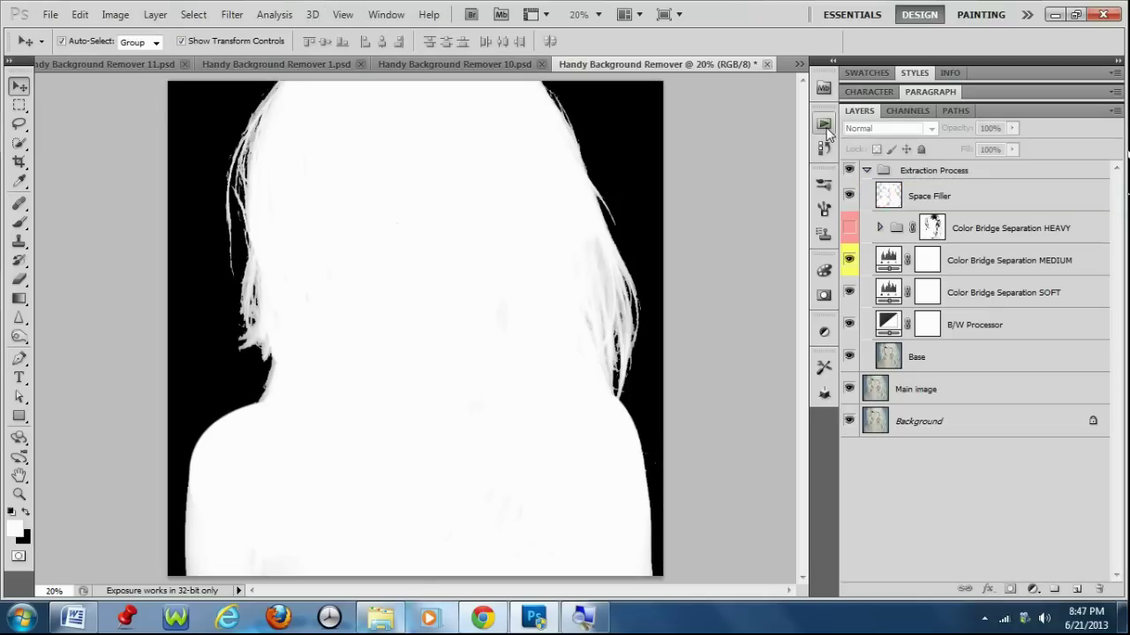
left_click(823, 125)
left_click(708, 184)
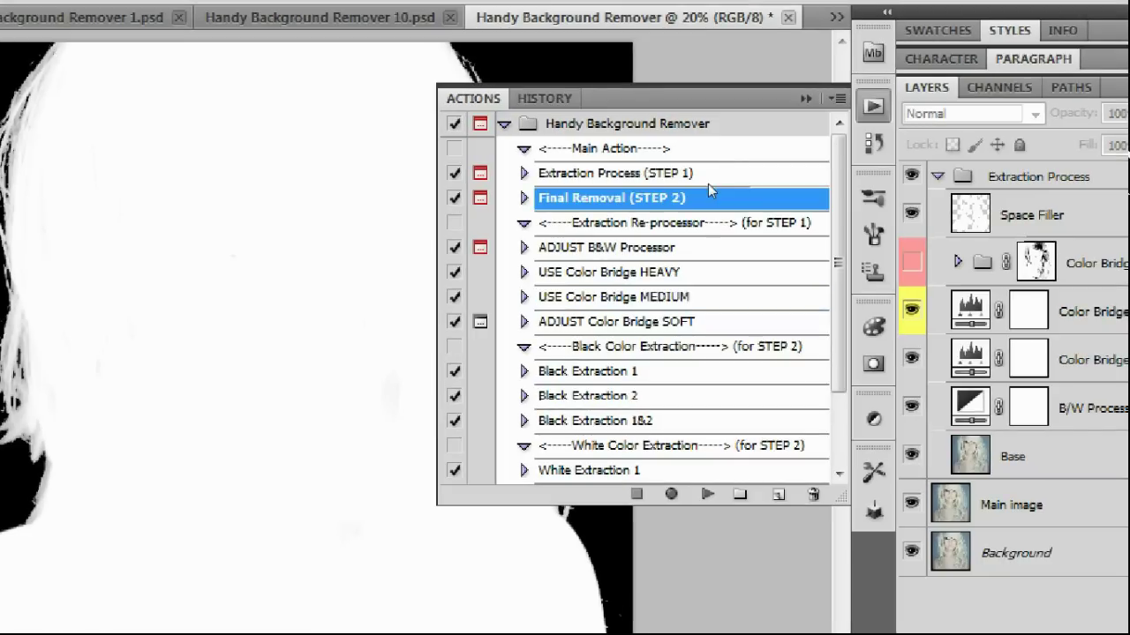
key("p")
left_click(714, 382)
left_click(859, 457)
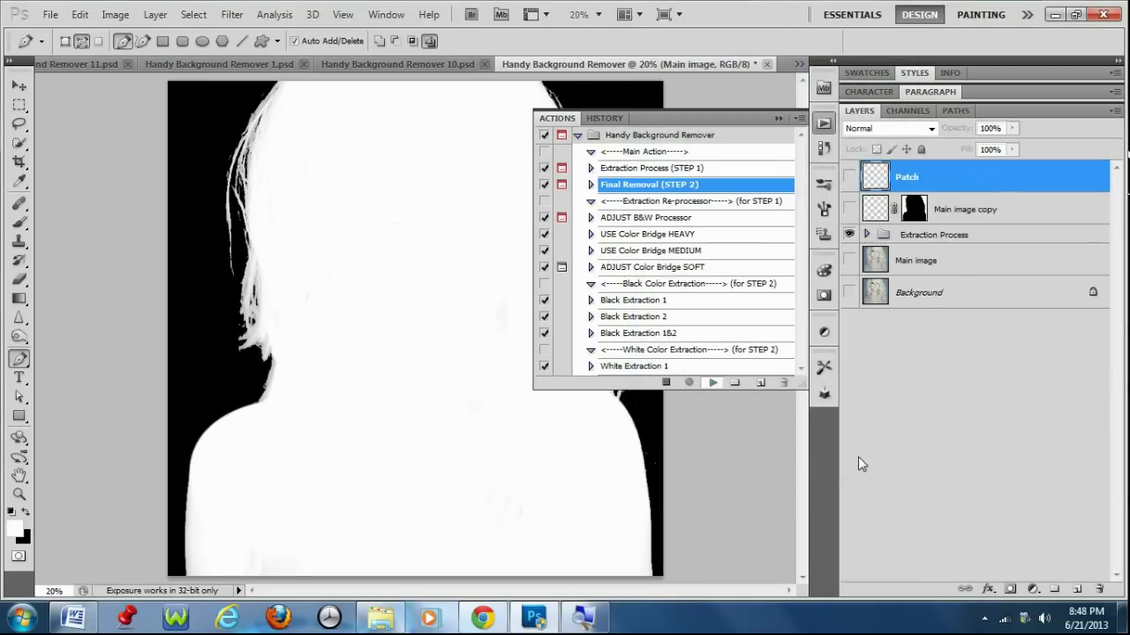
left_click(858, 457)
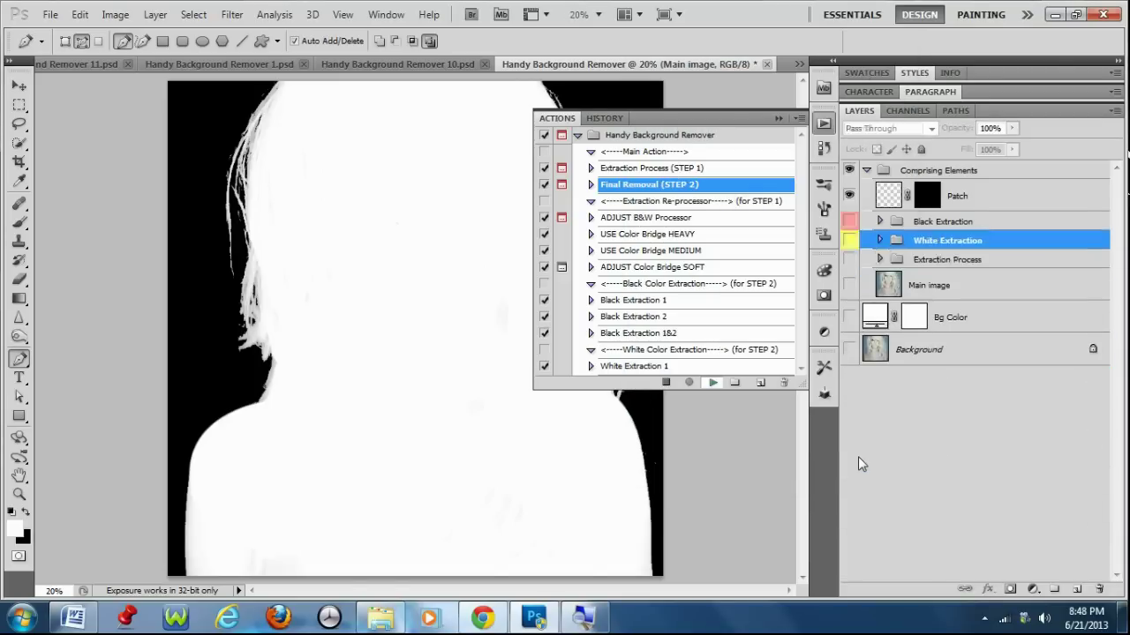
Step: Run the White Extraction 1 action and show the Bg Color and Background layers behind the cutout
scroll(748, 295, "down", 3)
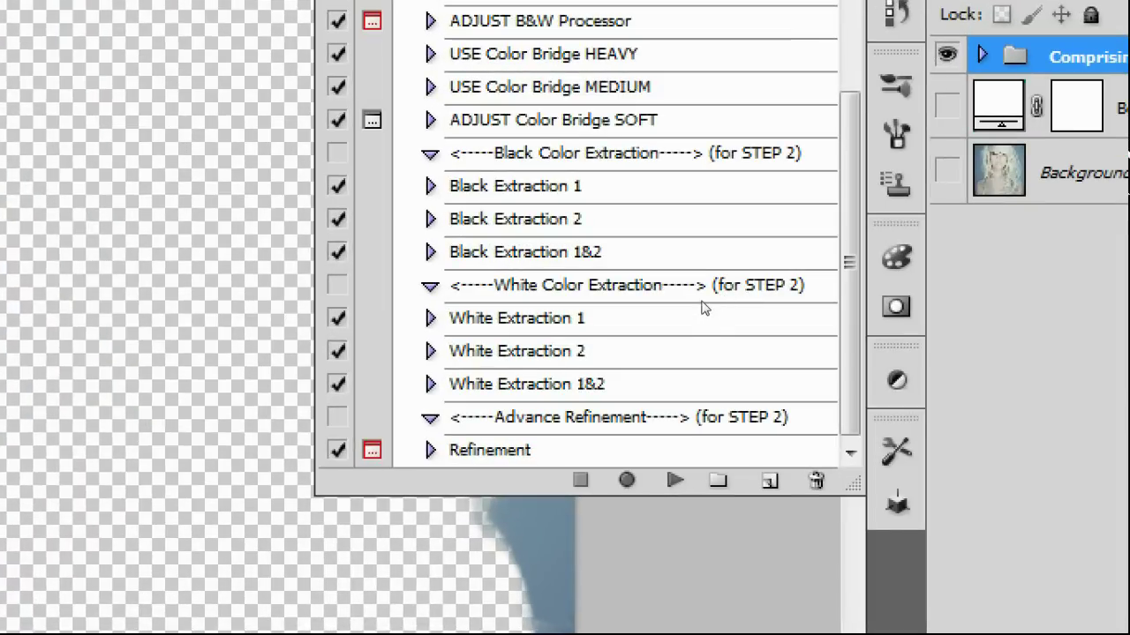
left_click(704, 309)
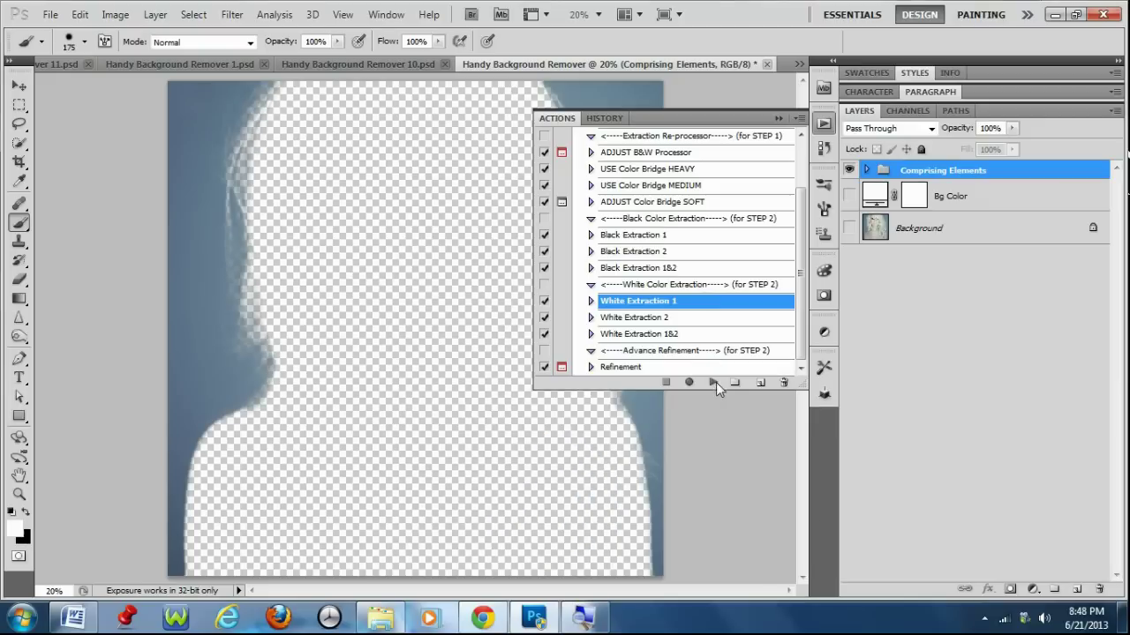
left_click(713, 382)
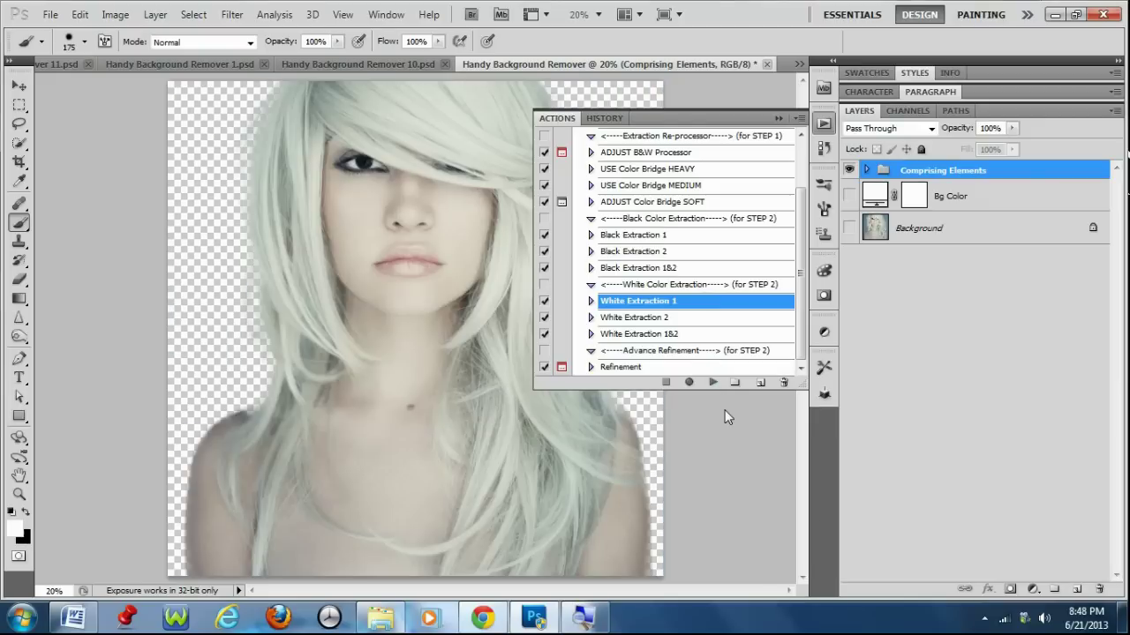
left_click(781, 121)
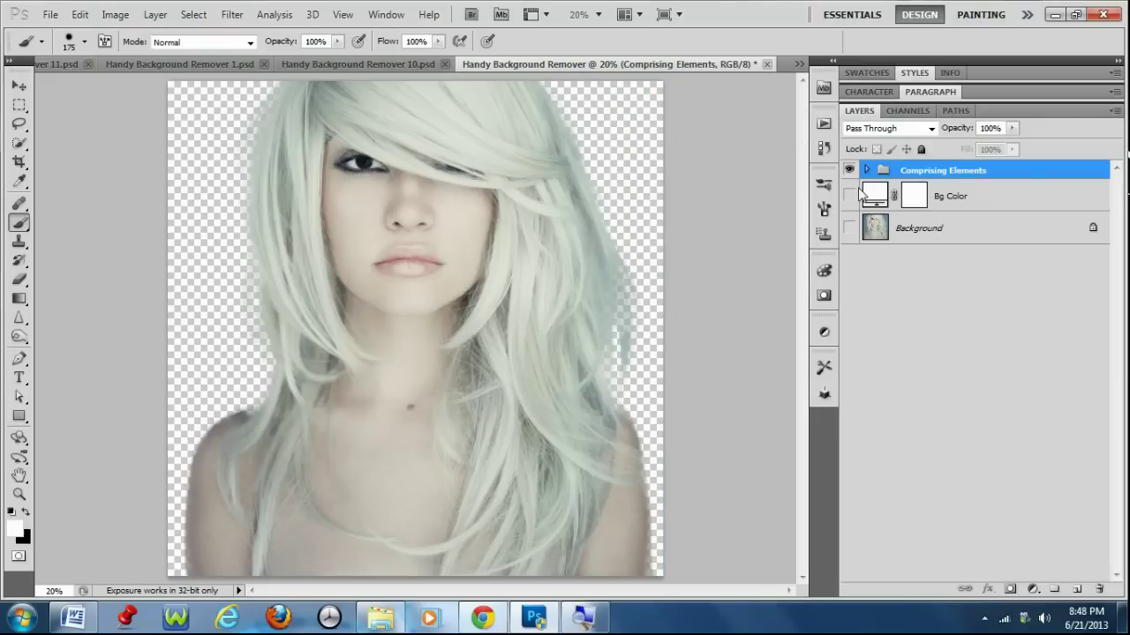
left_click(850, 195)
left_click(849, 227)
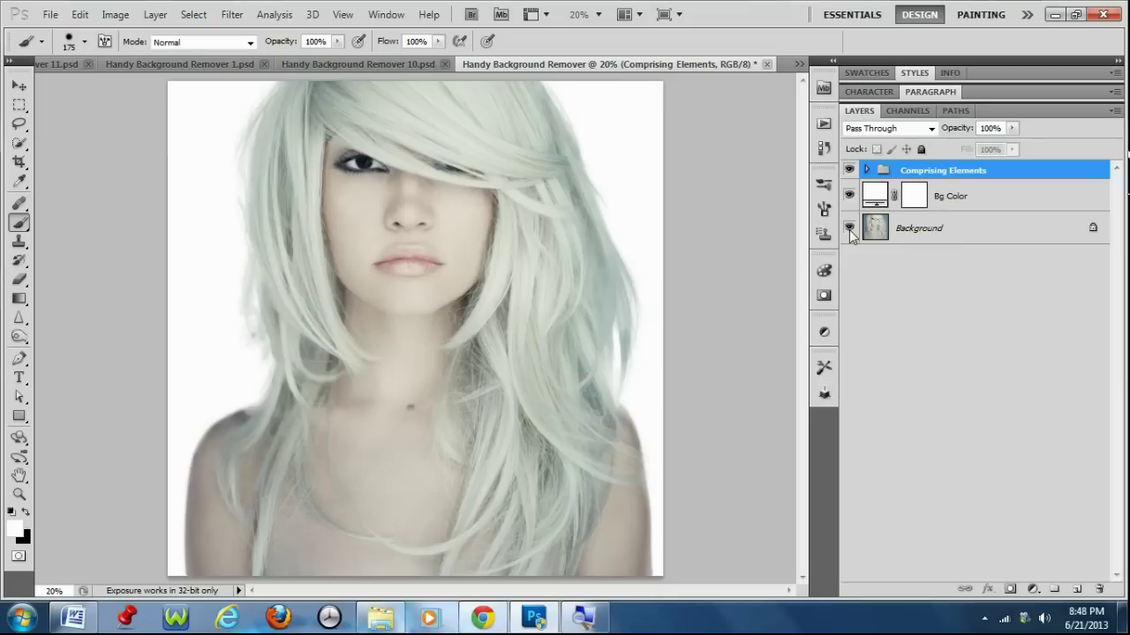
Step: Restore the faded shoulder and arm edges by painting white on the Patch layer's mask with an 80 px brush
left_click(867, 170)
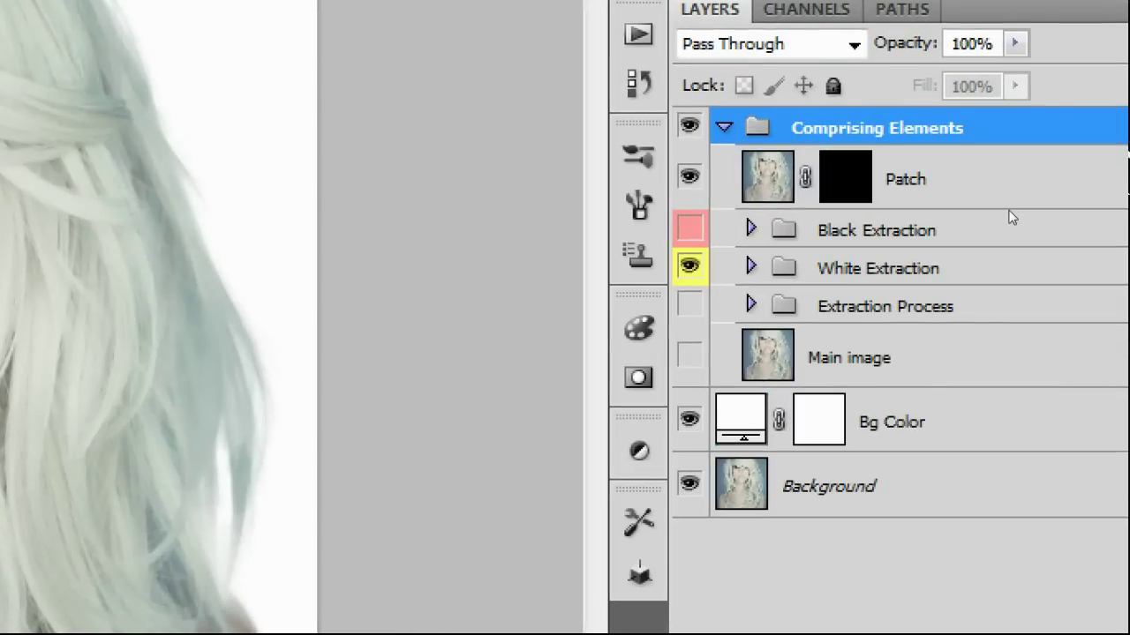
left_click(969, 206)
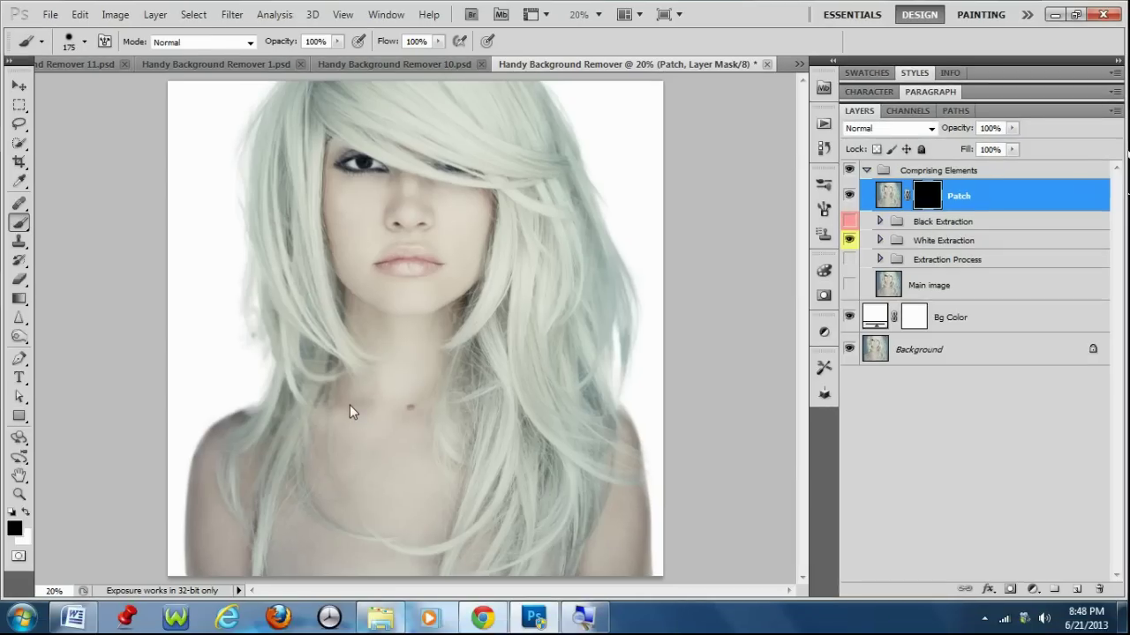
key("x")
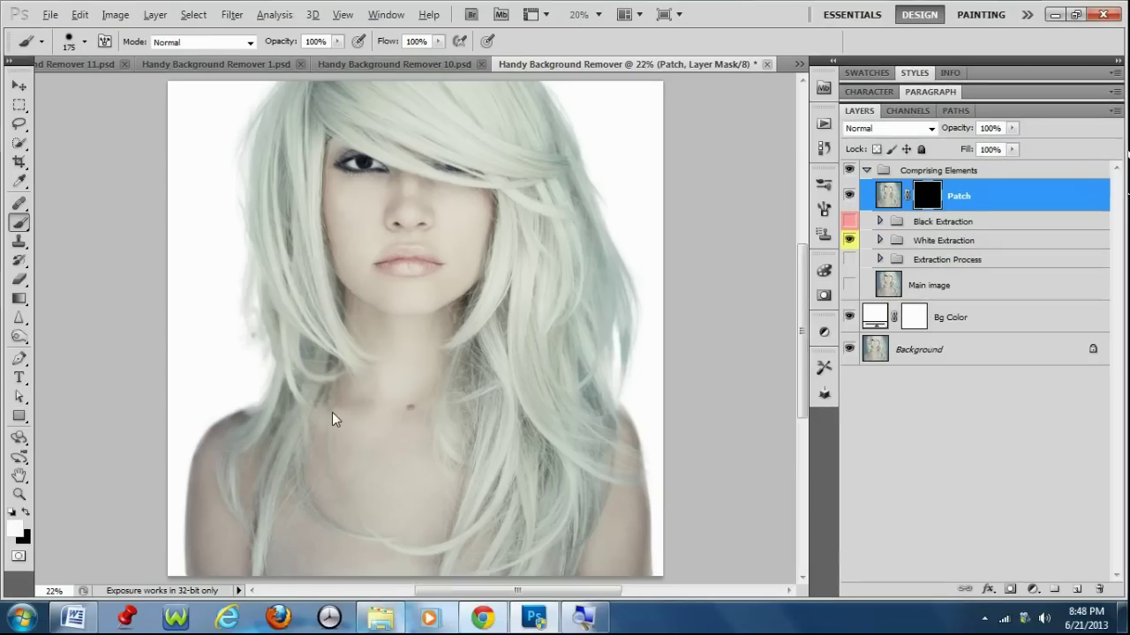
scroll(332, 412, "up", 8)
left_click_drag(332, 413, 385, 338)
key("[")
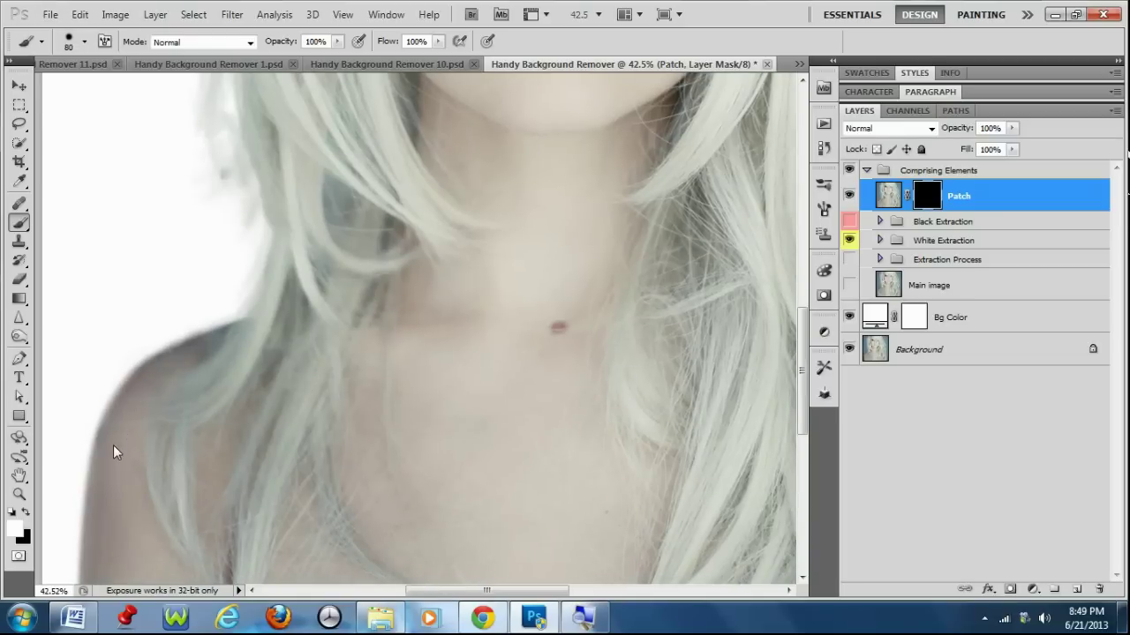
scroll(113, 445, "down", 3)
left_click_drag(691, 272, 346, 262)
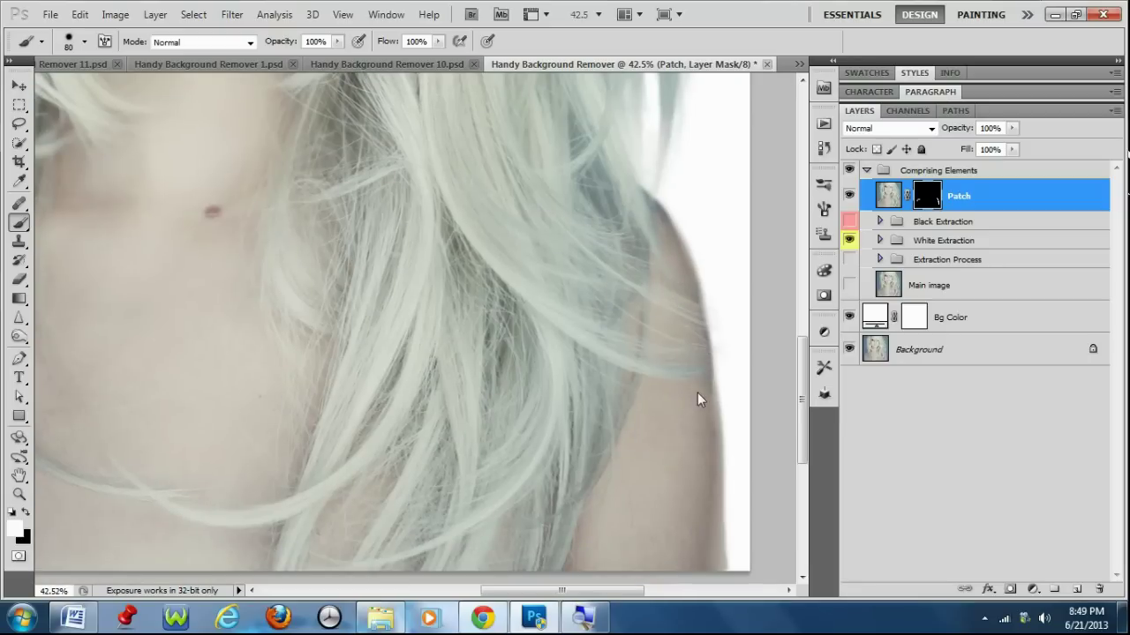
scroll(700, 466, "down", 2)
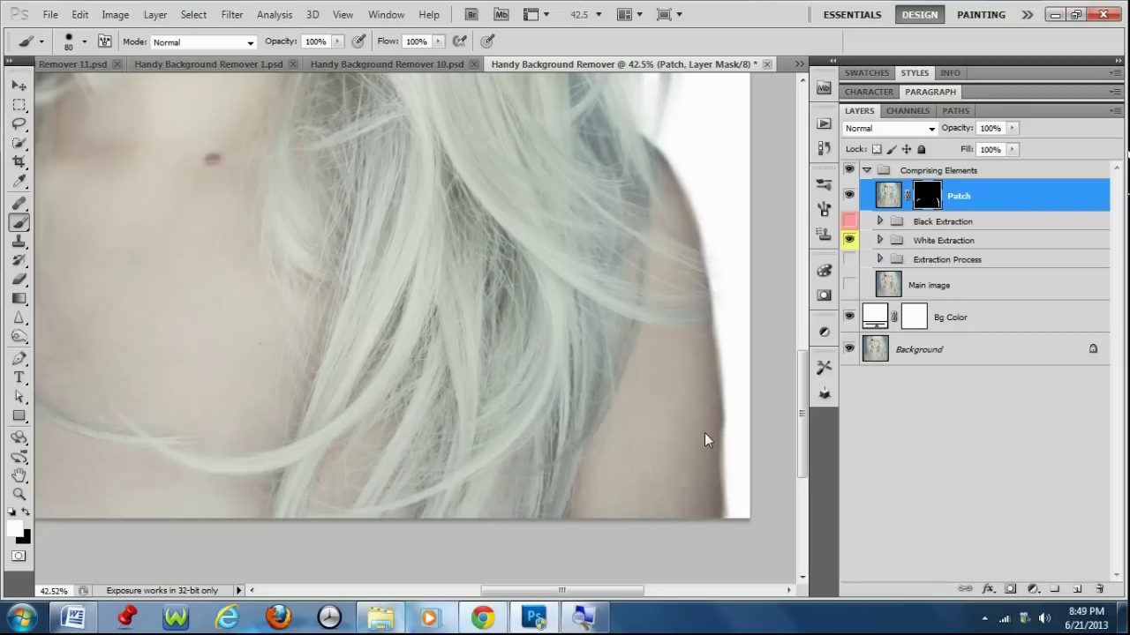
key("x")
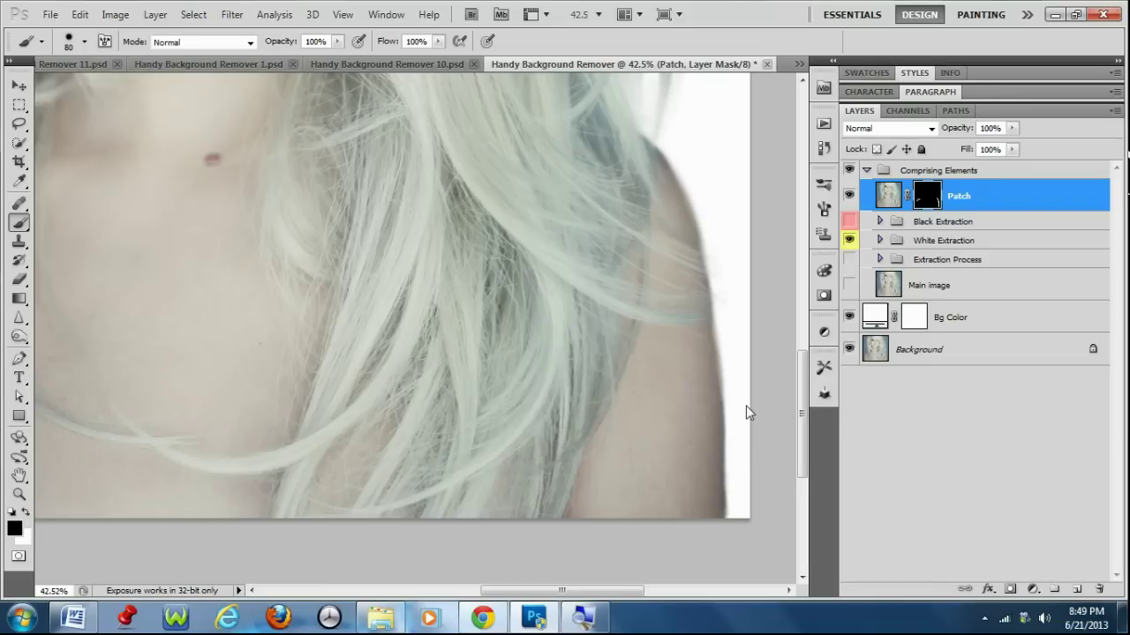
key("ctrl+0")
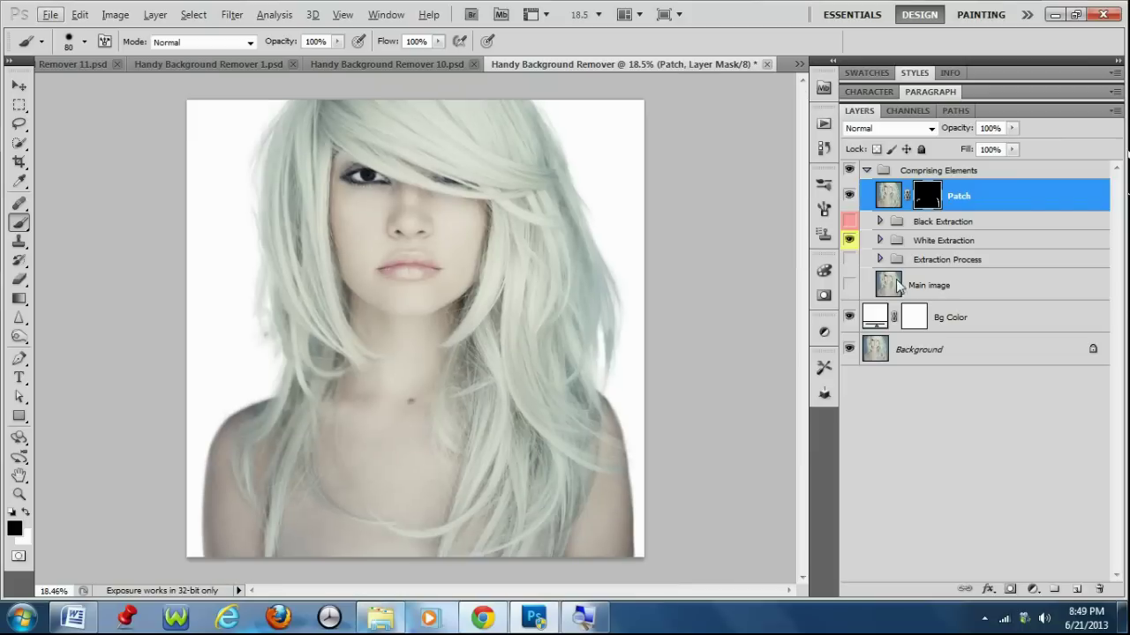
Step: Load the mask of Main image copy 2 in the White Extraction group as a selection and fill it white on the Patch mask
left_click(879, 240)
left_click(1001, 336)
left_click(940, 330, "ctrl")
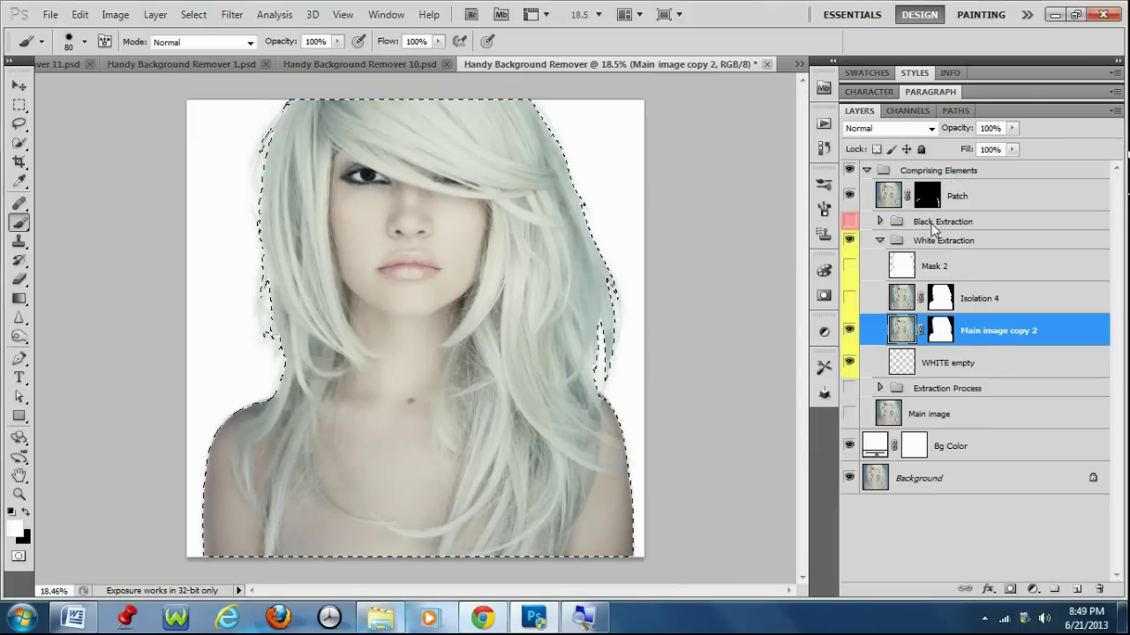
left_click(928, 198)
key("x")
key("alt+BackSpace")
key("ctrl+d")
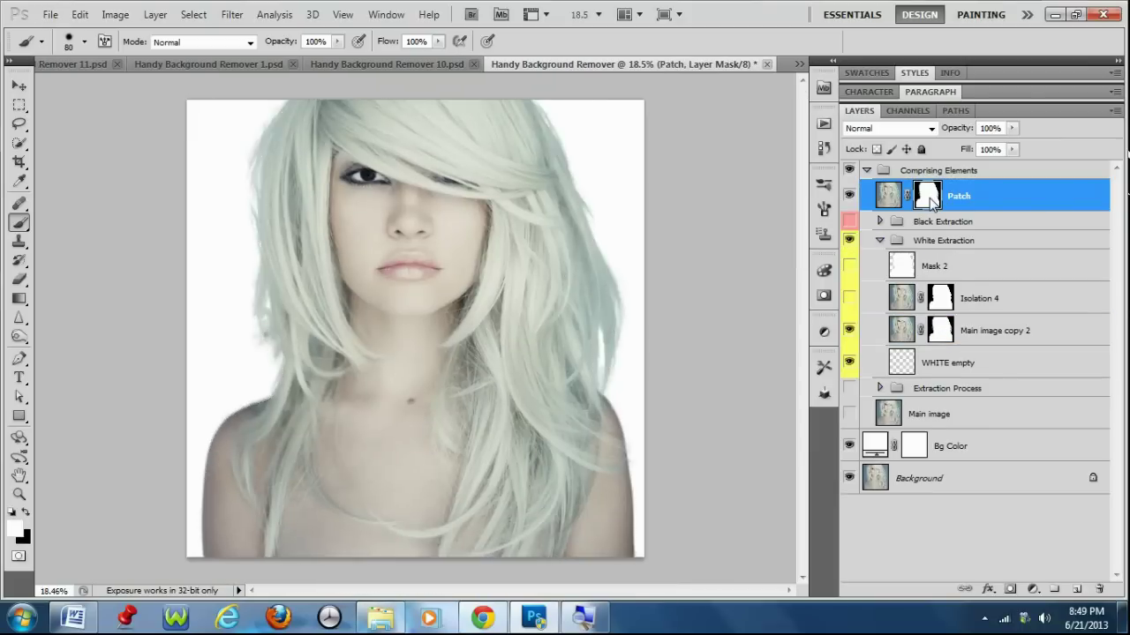
Step: Collapse the White Extraction group and hide the Bg Color and Background layers, checking the cutout with and without the background color
left_click(880, 241)
left_click(850, 318)
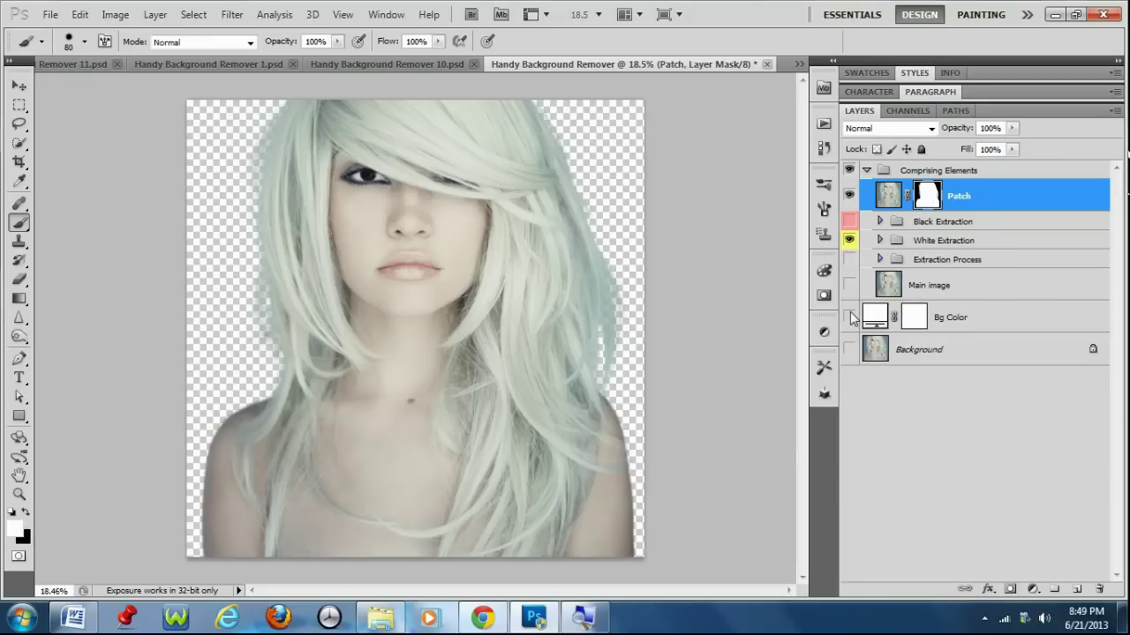
left_click(849, 318)
left_click(849, 318)
left_click(849, 317)
left_click(849, 317)
Step: Close the finished cutout document and its source portrait without saving changes
key("v")
left_click(766, 64)
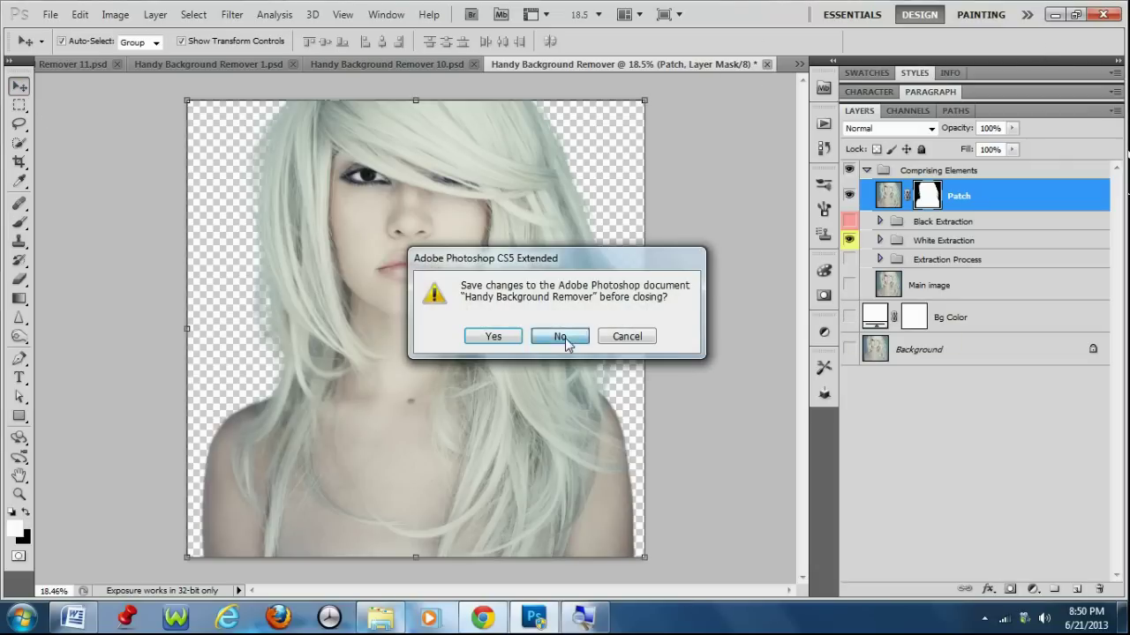
left_click(562, 336)
key("ctrl+w")
left_click(565, 338)
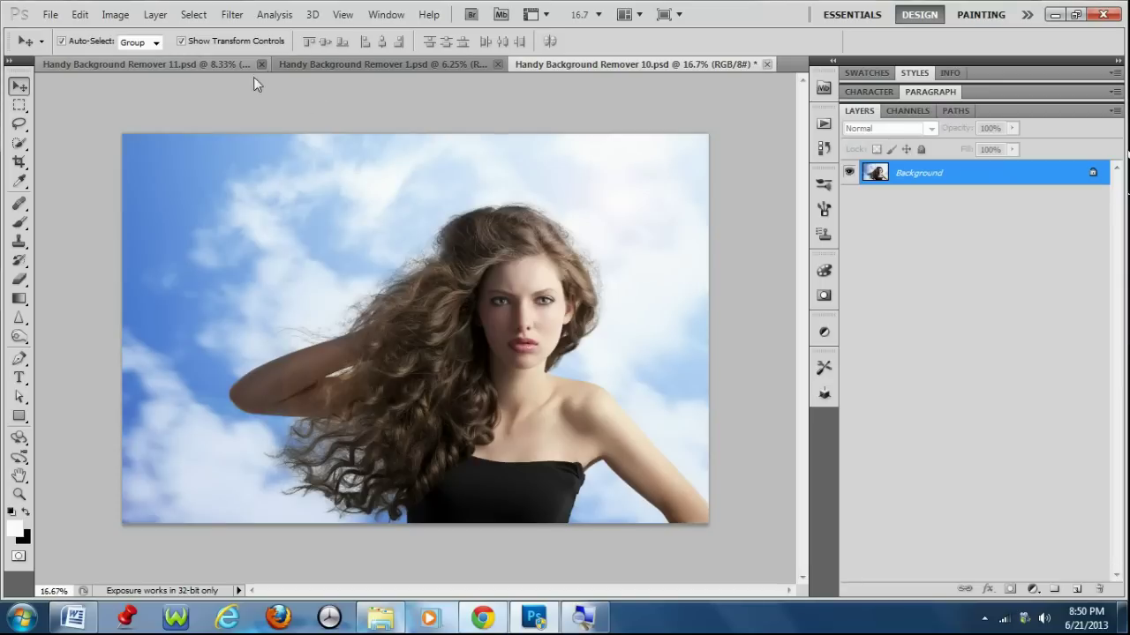
Step: Run the Extraction Process (STEP 1) action on Handy Background Remover 11.psd and continue to the Black and White adjustment
left_click(206, 61)
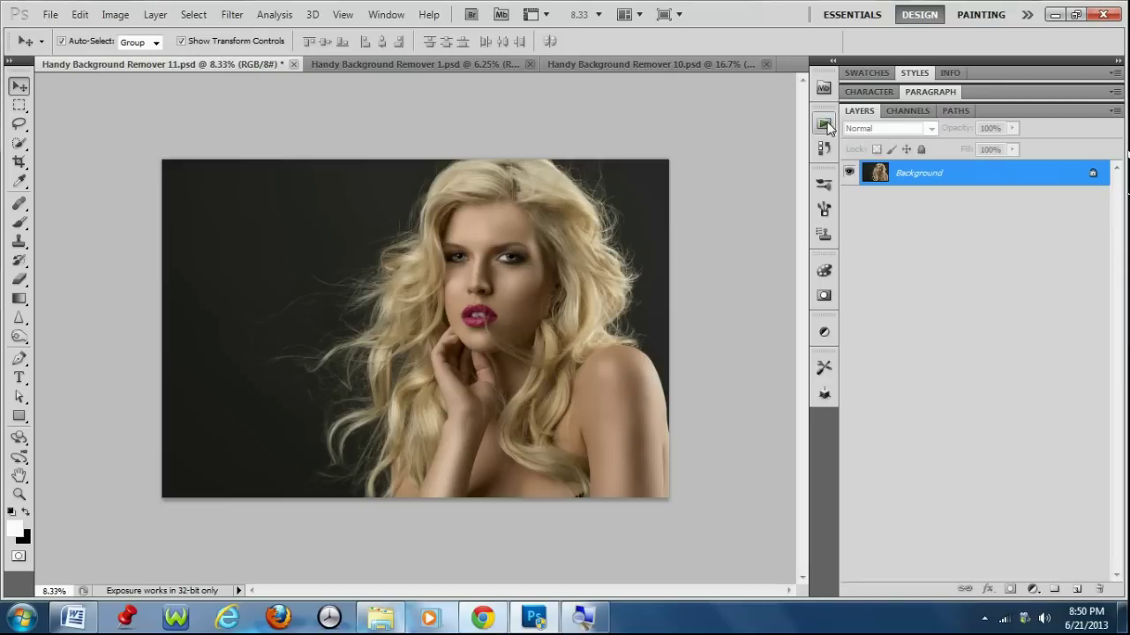
left_click(823, 124)
left_click(712, 383)
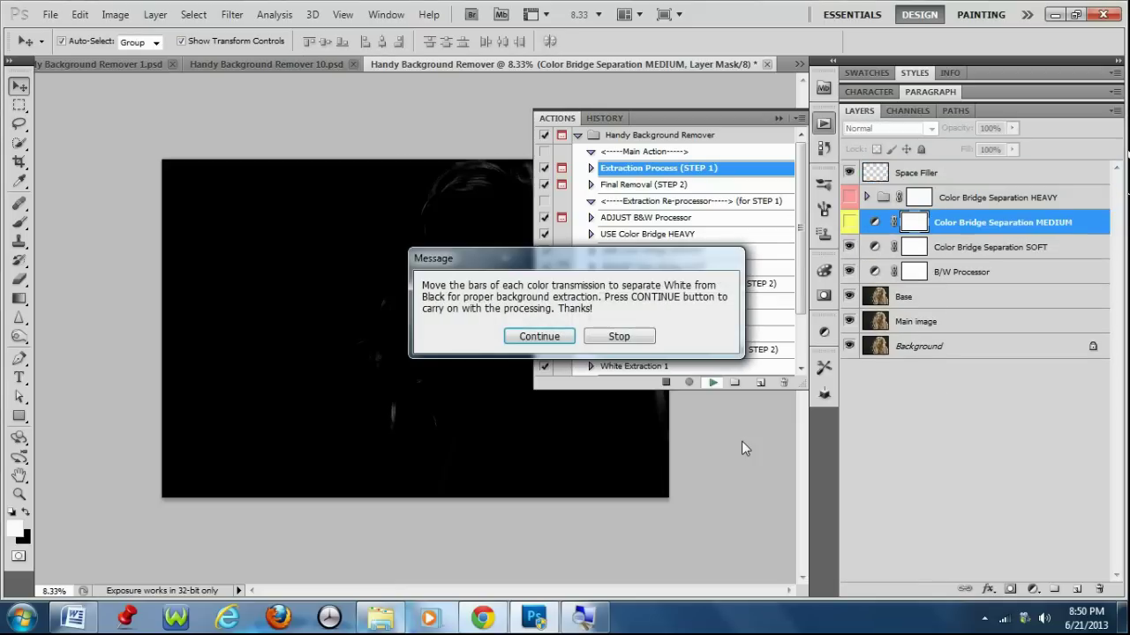
left_click(534, 337)
Step: Set Reds and Yellows to 300% and Greens to the maximum in the Black and White adjustment, and dismiss the brush message
left_click_drag(750, 189, 871, 133)
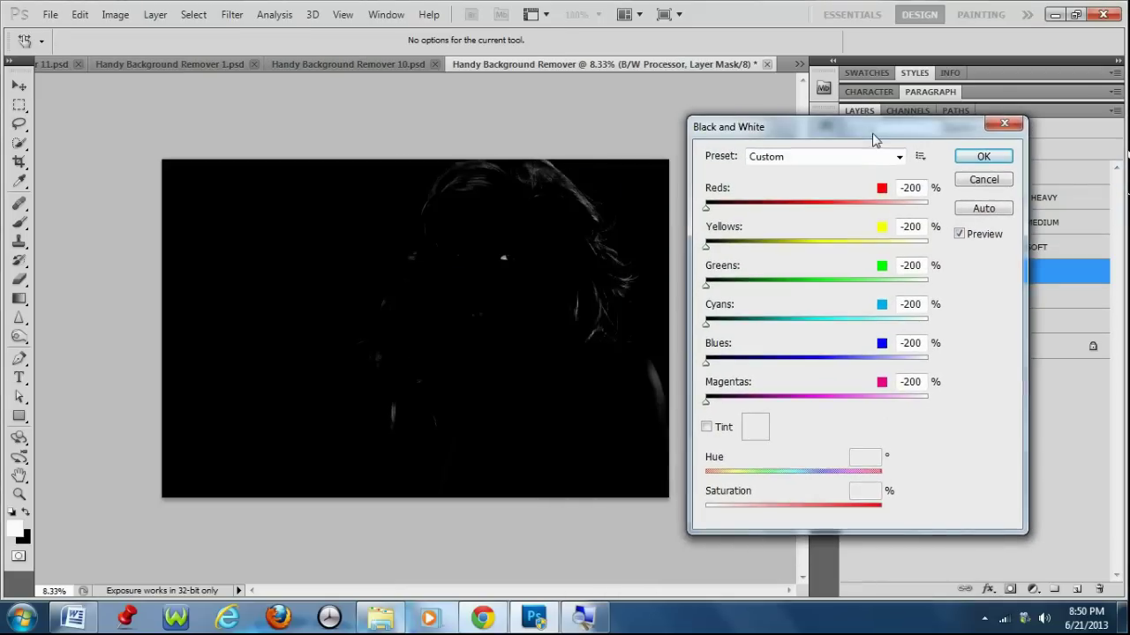
left_click_drag(706, 209, 962, 210)
left_click_drag(707, 247, 928, 246)
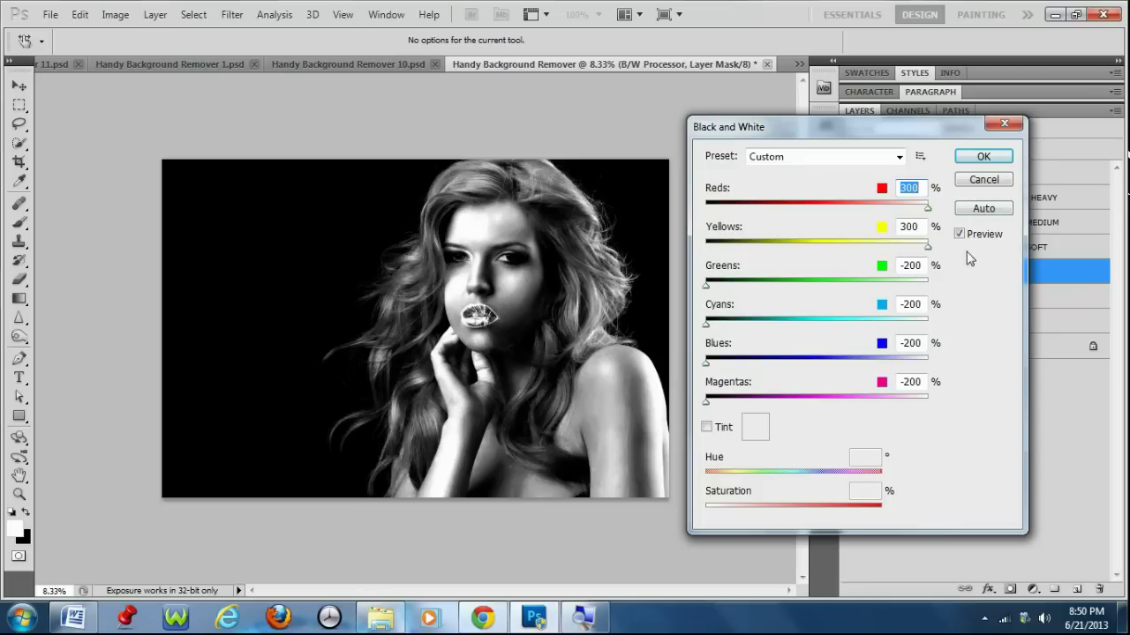
left_click_drag(706, 285, 928, 285)
left_click(983, 156)
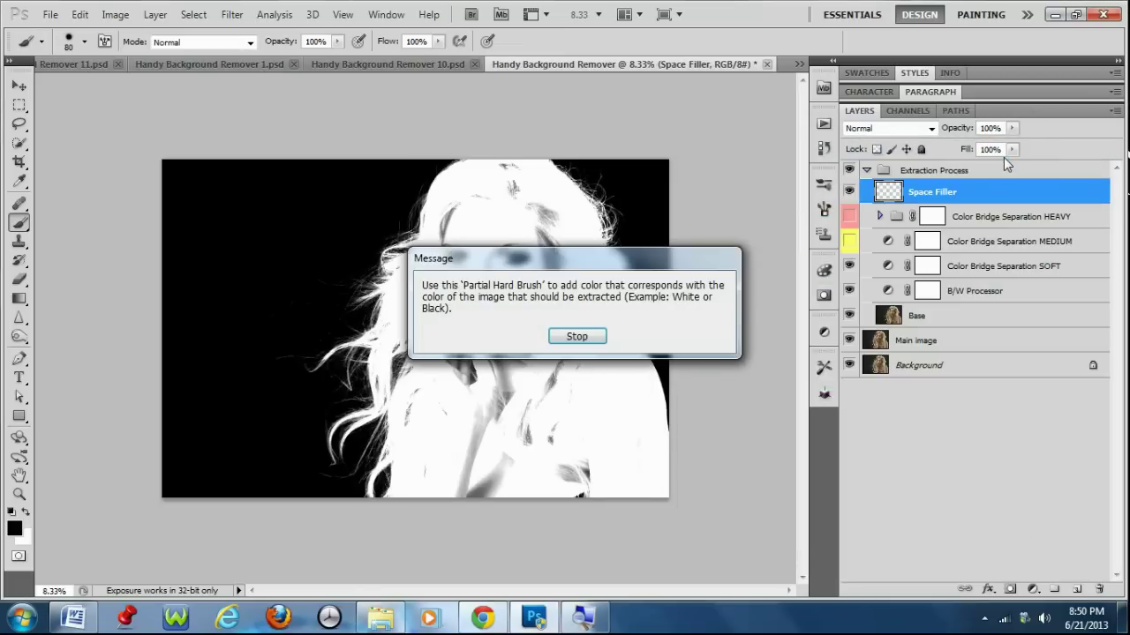
left_click_drag(459, 255, 756, 187)
left_click(845, 262)
Step: Run the USE Color Bridge MEDIUM action, try USE Color Bridge HEAVY as well, and keep the MEDIUM separation
left_click(824, 123)
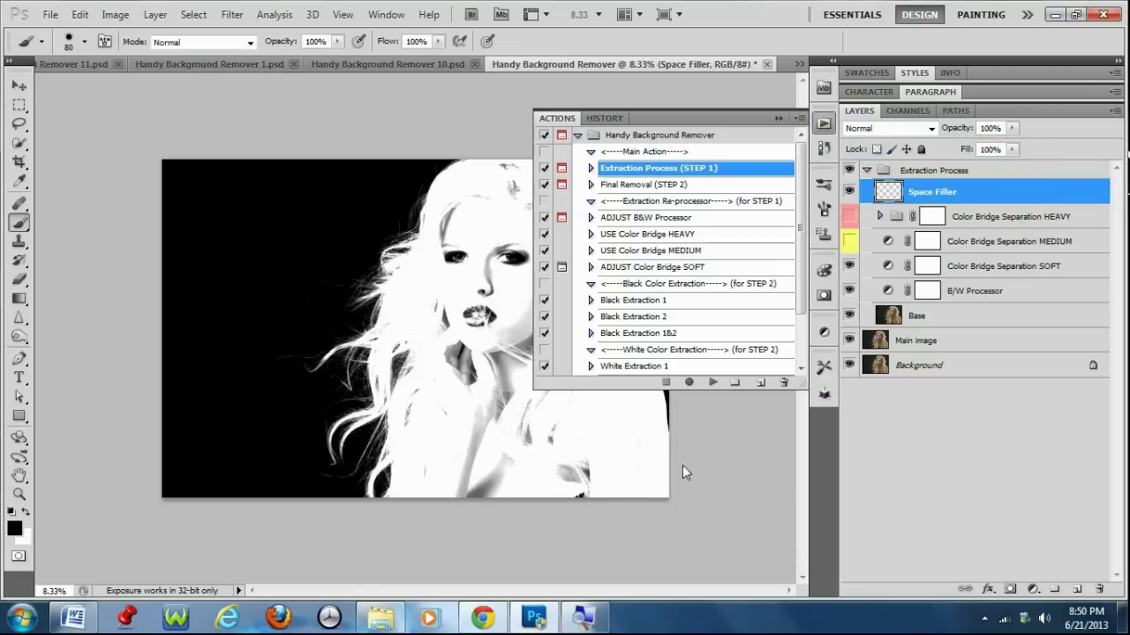
scroll(691, 261, "down", 1)
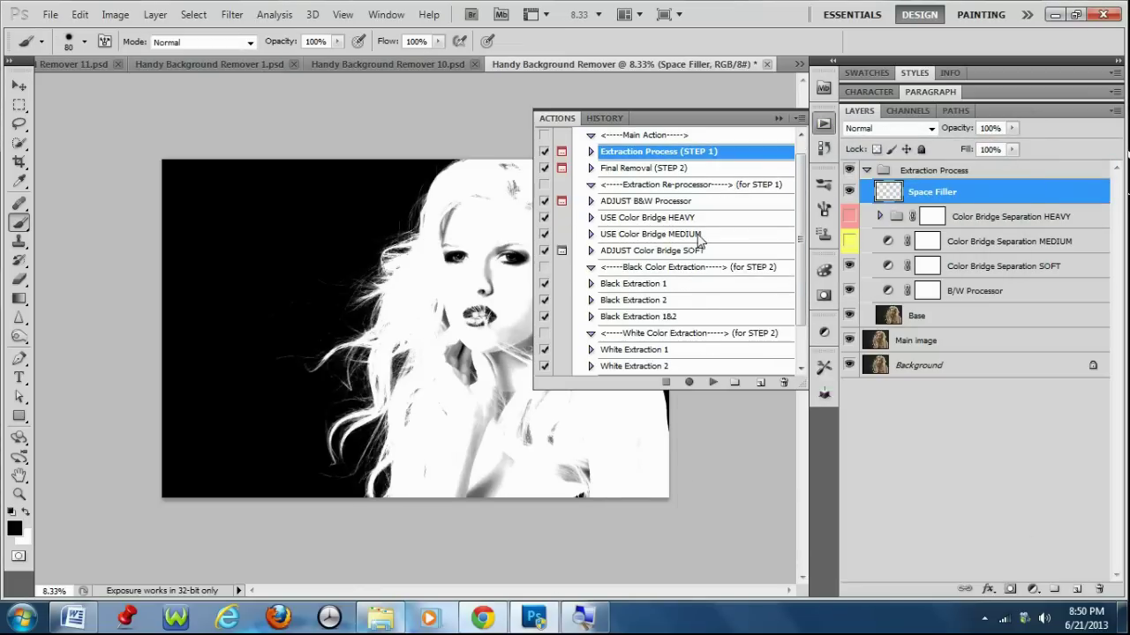
left_click(694, 234)
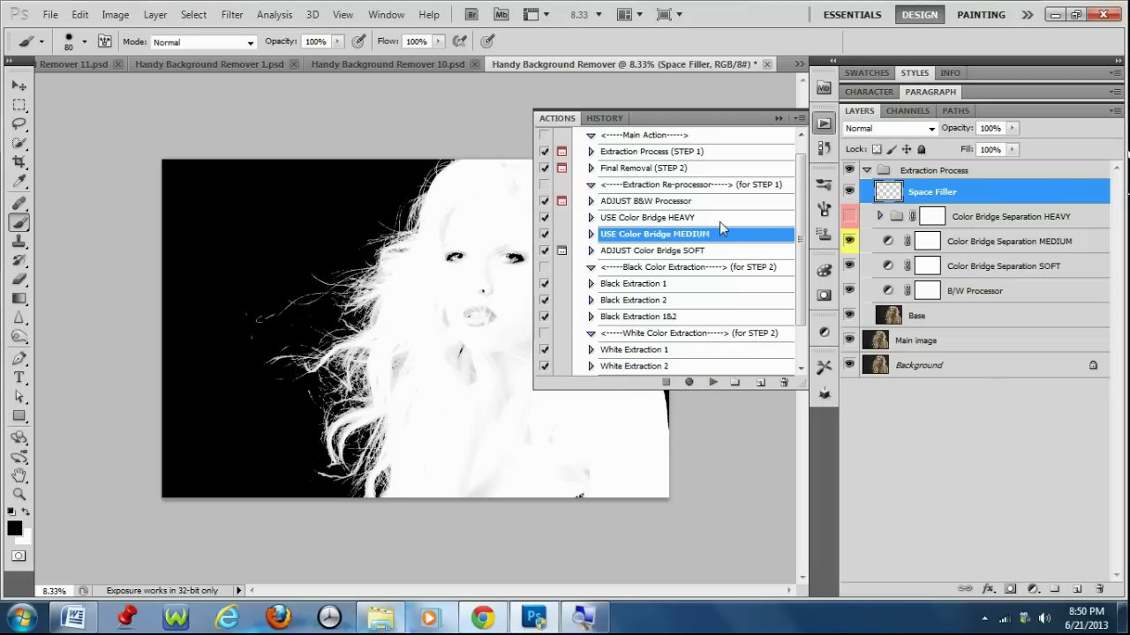
left_click(719, 217)
left_click(714, 382)
left_click(712, 384)
left_click(777, 118)
Step: Paint the remaining gray areas of the face, hand and body white on the Space Filler layer with 500 and 300 px brushes
key("x")
mouse_move(506, 310)
left_mouse_down()
mouse_move(463, 361)
mouse_move(420, 350)
mouse_move(411, 379)
mouse_move(455, 385)
left_mouse_up()
mouse_move(450, 258)
left_mouse_down()
mouse_move(462, 209)
mouse_move(503, 312)
left_mouse_up()
scroll(502, 312, "up", 3)
mouse_move(473, 198)
left_mouse_down()
mouse_move(612, 220)
mouse_move(623, 355)
mouse_move(633, 292)
left_mouse_up()
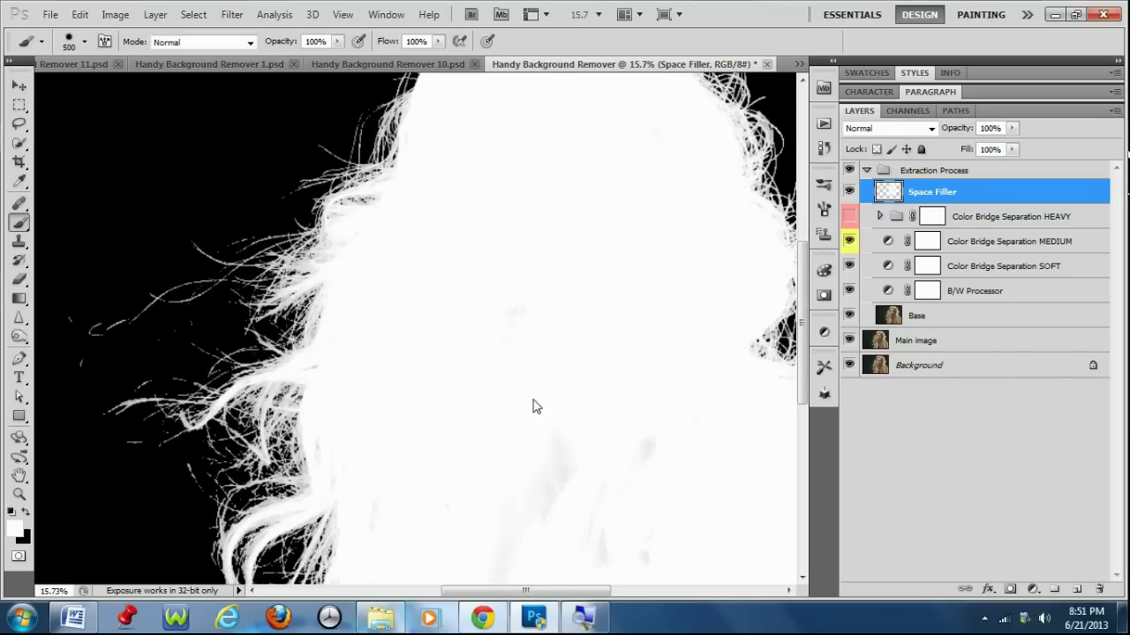
scroll(569, 382, "down", 3)
scroll(569, 382, "up", 1)
scroll(569, 382, "right", 1)
mouse_move(516, 260)
left_mouse_down()
mouse_move(442, 471)
mouse_move(617, 452)
mouse_move(463, 406)
left_mouse_up()
scroll(640, 286, "down", 2)
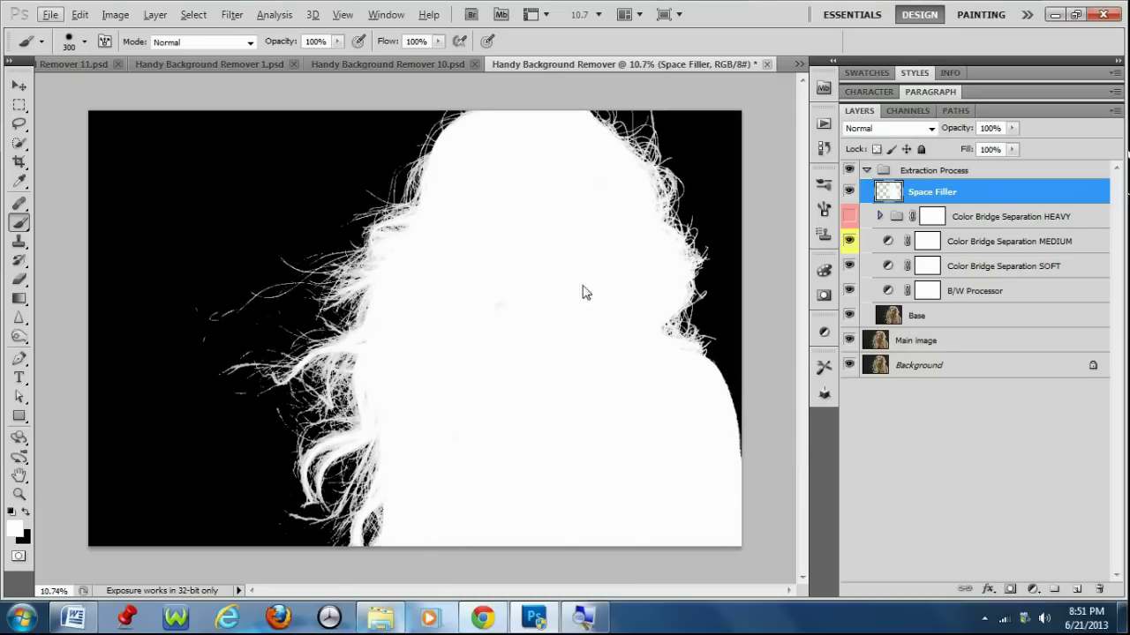
Step: Run the Final Removal (STEP 2) action on the blonde portrait and let its Refine Edge processing complete
key("v")
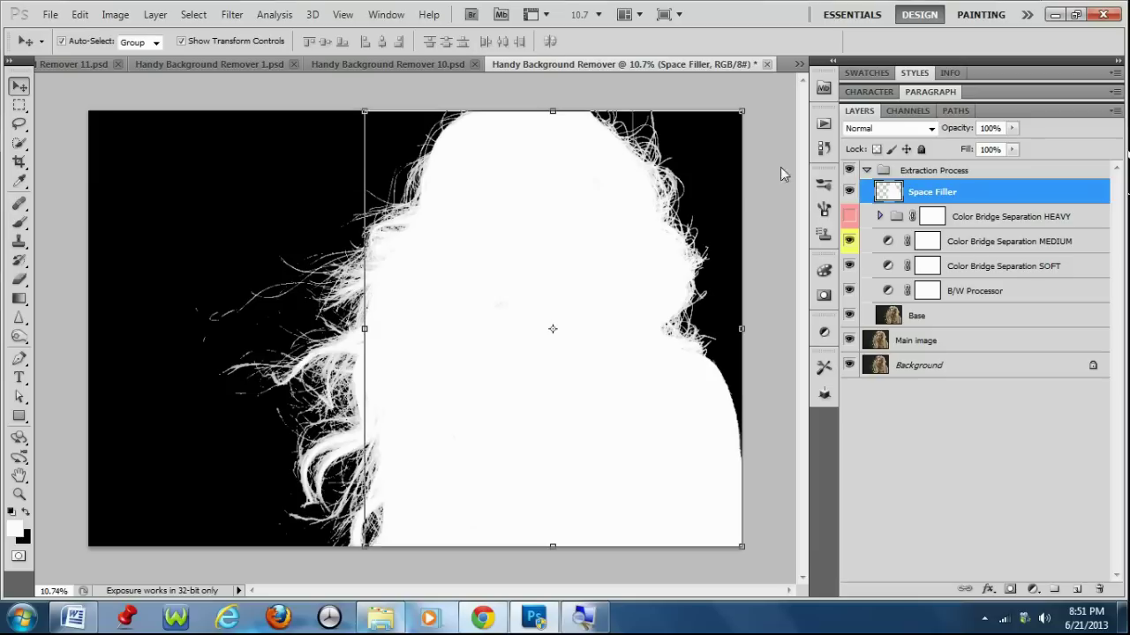
scroll(603, 231, "up", 3)
scroll(603, 234, "down", 3)
left_click(823, 124)
scroll(692, 194, "up", 1)
left_click(697, 184)
left_click(713, 382)
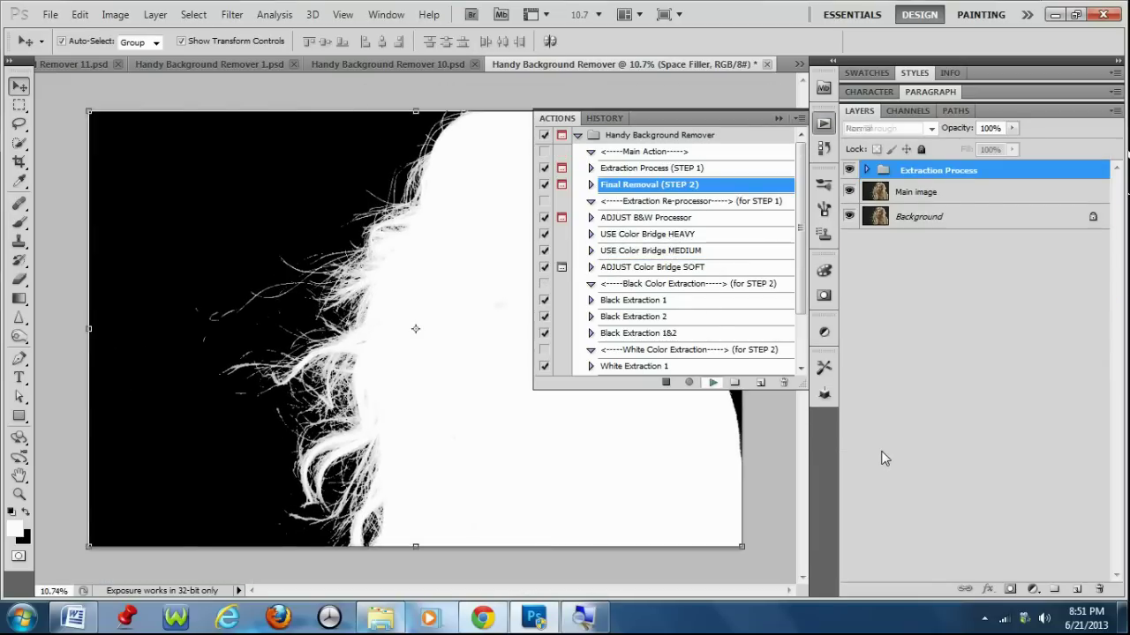
left_click(872, 466)
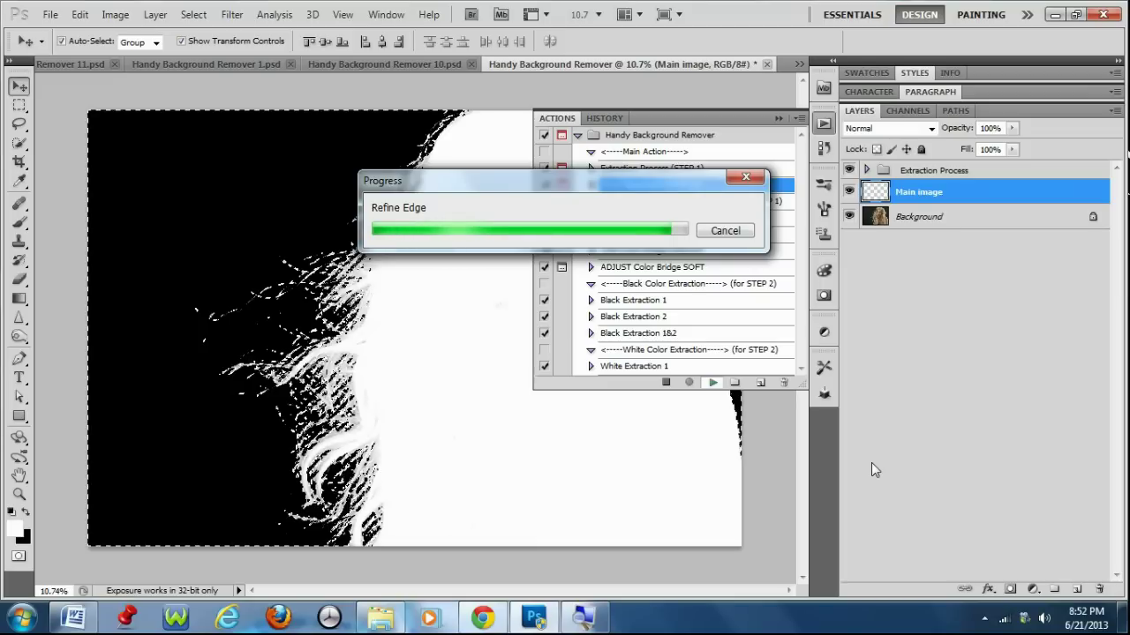
left_click_drag(593, 192, 856, 284)
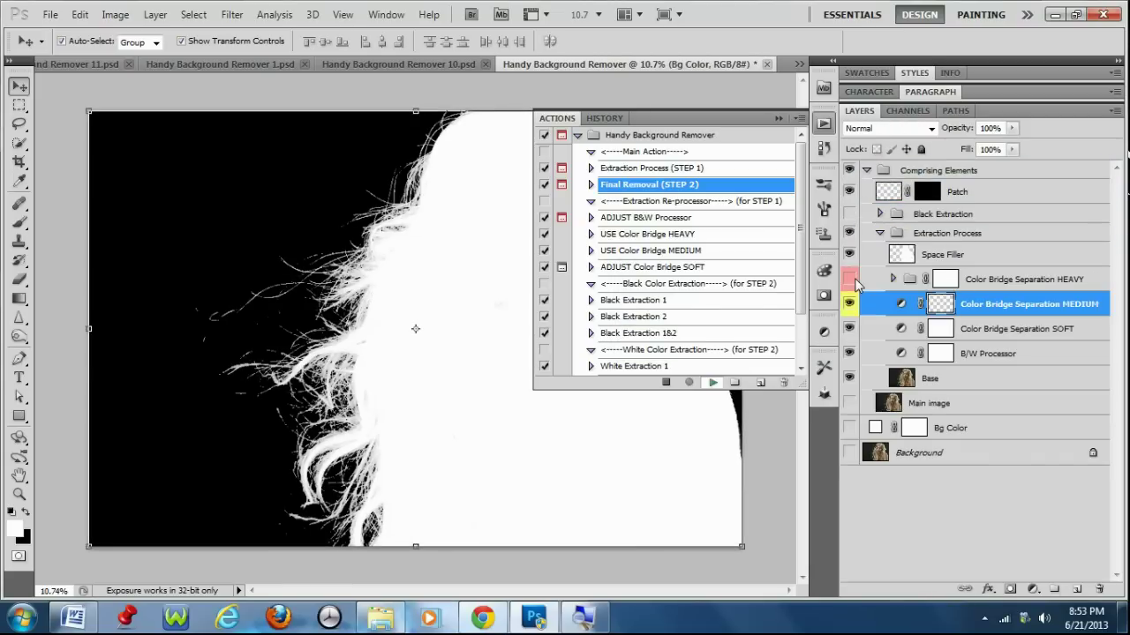
left_click(858, 454)
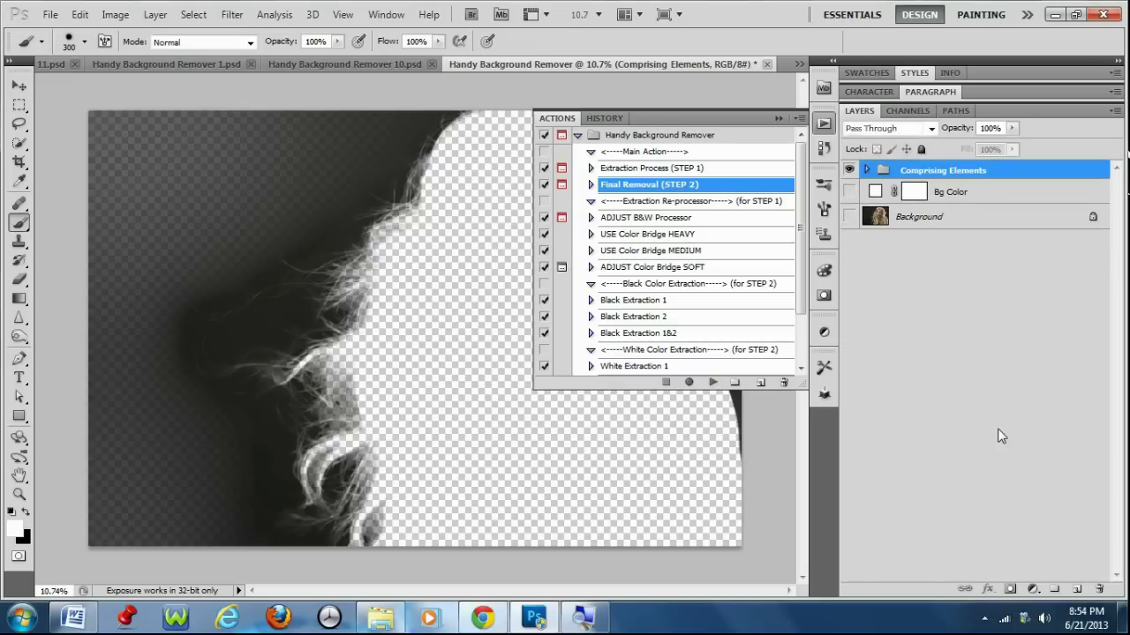
Step: Run the White Extraction 1 action to bring out the blonde woman's cutout
scroll(729, 283, "down", 2)
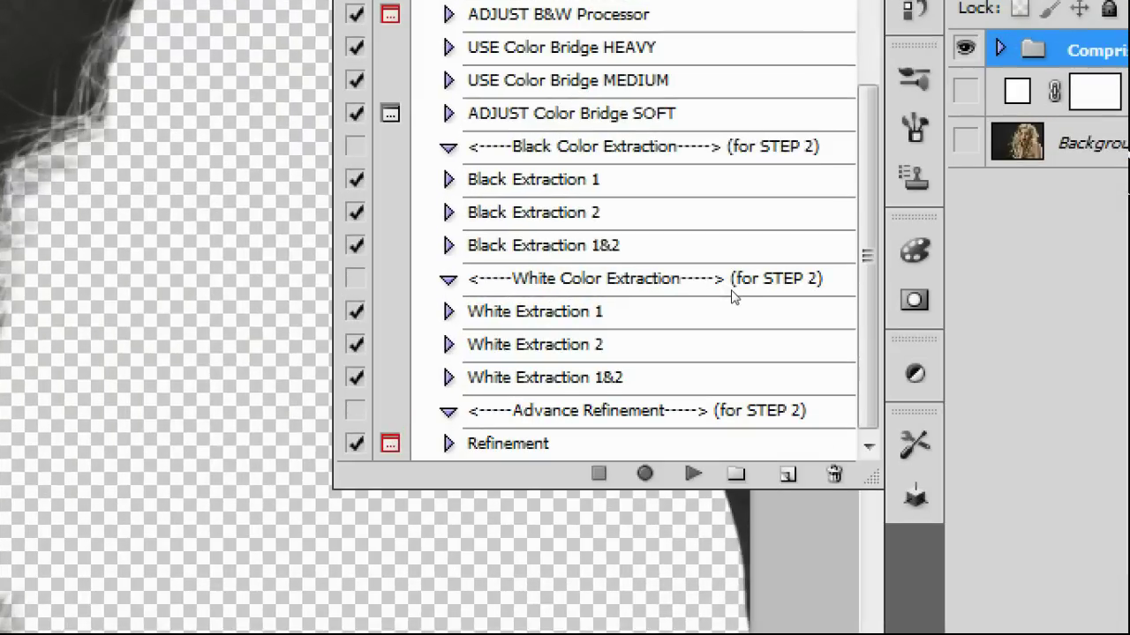
left_click(731, 301)
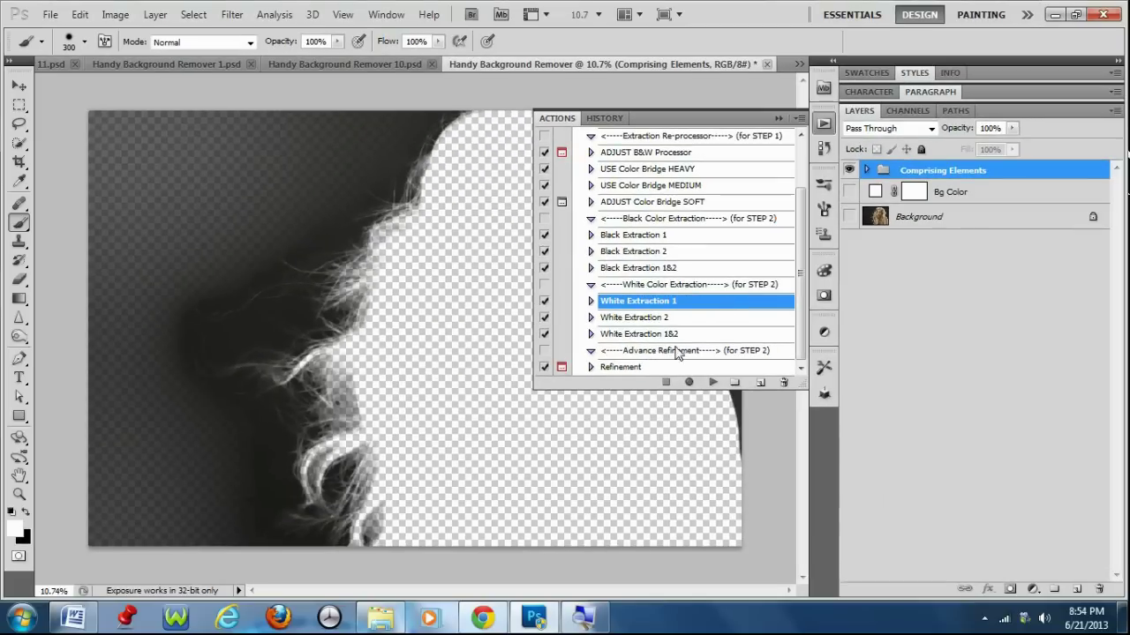
left_click(713, 381)
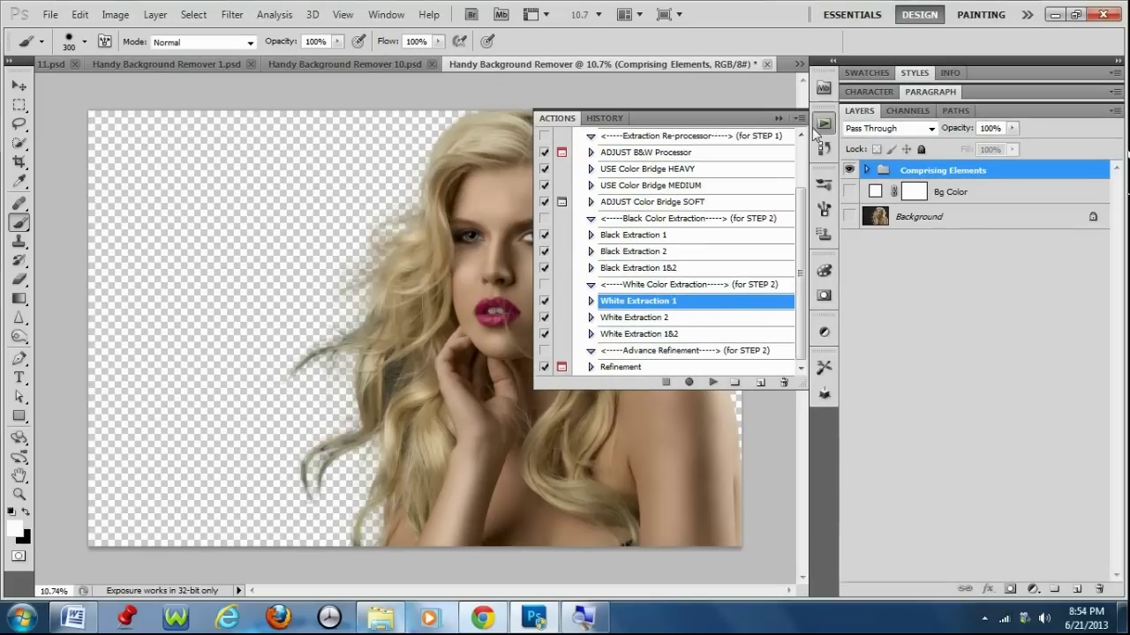
left_click(778, 119)
Step: Toggle the Comprising Elements group and the Bg Color and Background layers to compare the cutout on white, transparency and the original
left_click(848, 168)
left_click(848, 169)
left_click(848, 192)
left_click(848, 191)
left_click(848, 192)
left_click(848, 191)
left_click(848, 191)
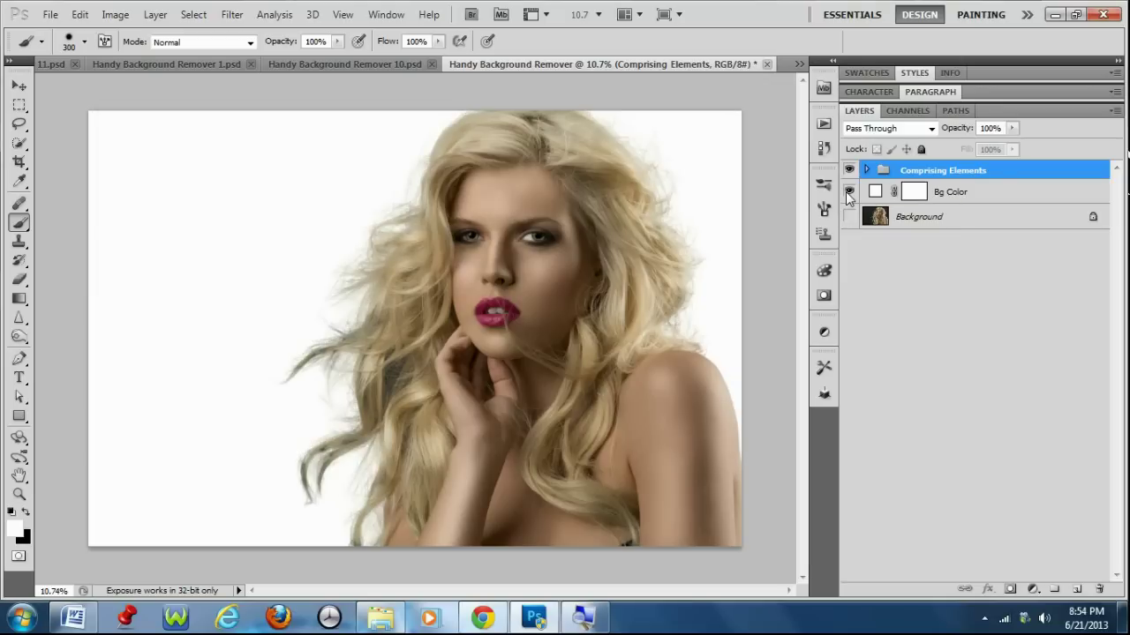
left_click(849, 216, "alt")
left_click(849, 216, "alt")
left_click(849, 216)
left_click(849, 192)
Step: Close the blonde cutout document and Handy Background Remover 11.psd without saving changes
left_click(767, 65)
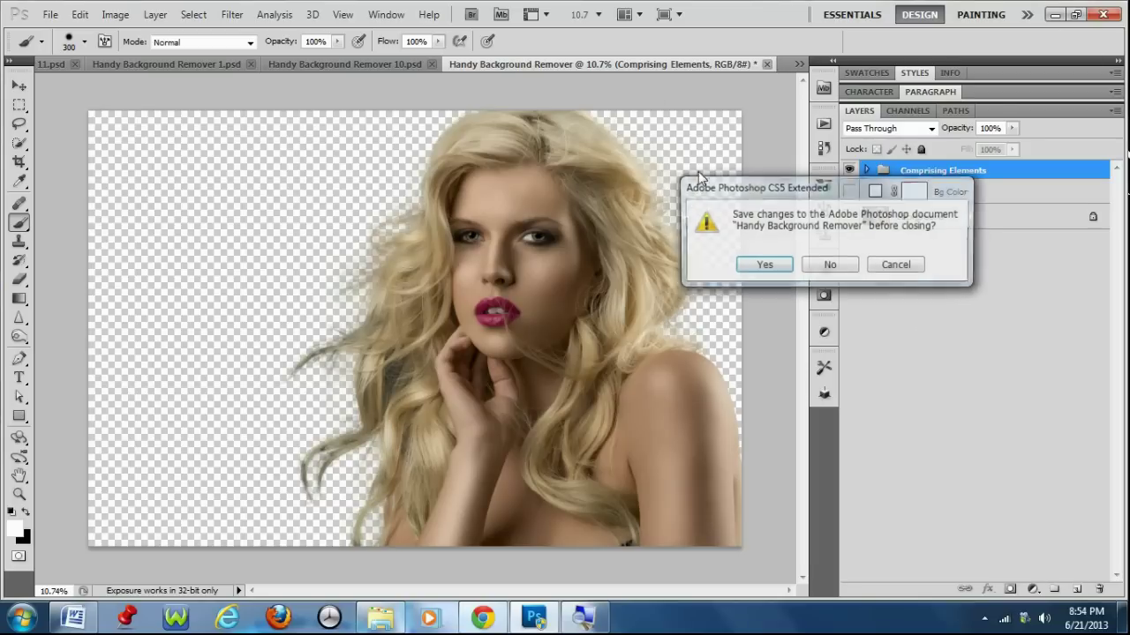
left_click(828, 264)
left_click(293, 64)
left_click(828, 265)
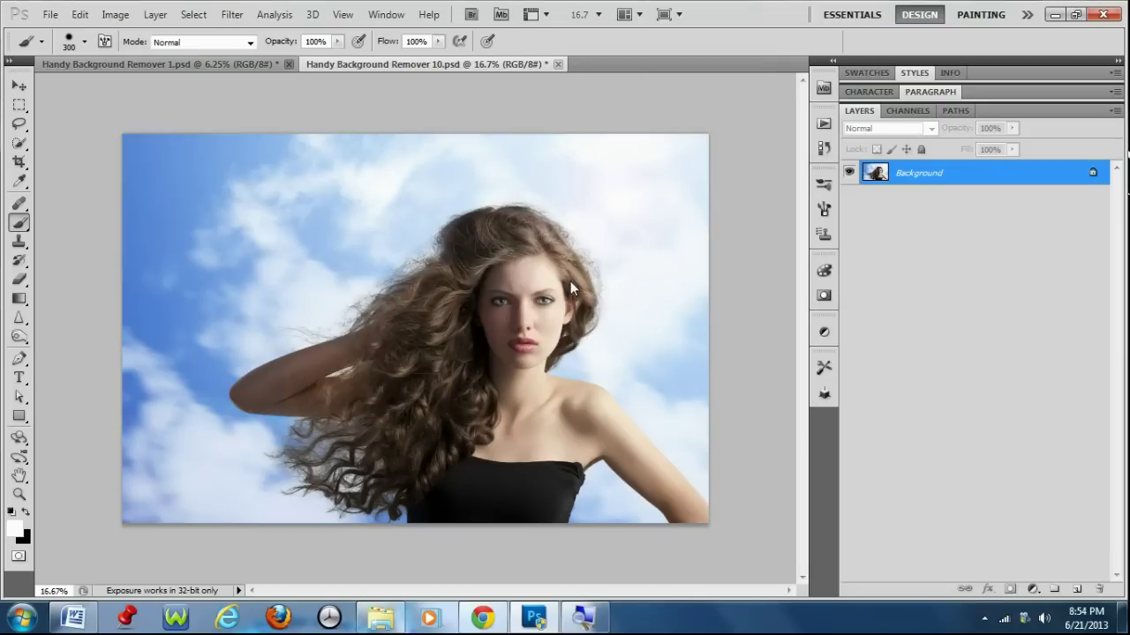
Step: Inspect the portrait of the woman with grapes in Handy Background Remover 1.psd
key("v")
left_click(245, 62)
key("ctrl+0")
scroll(445, 243, "up", 2)
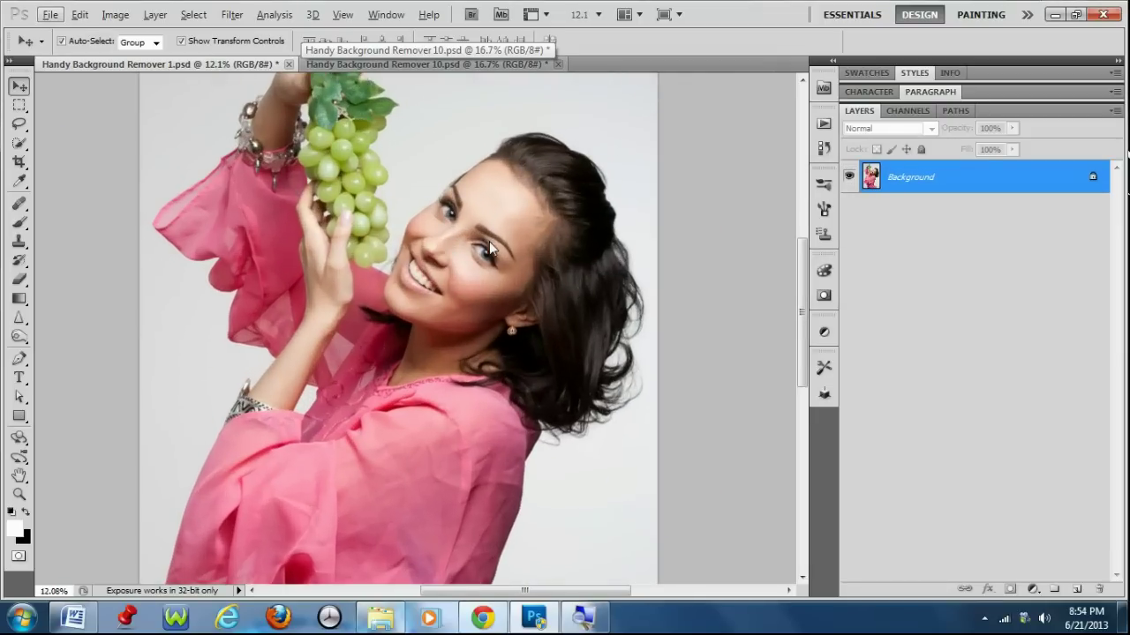
scroll(489, 241, "up", 2)
Step: Run the Extraction Process (STEP 1) action on Handy Background Remover 10.psd and continue to the Black and White adjustment
left_click(470, 64)
left_click(823, 124)
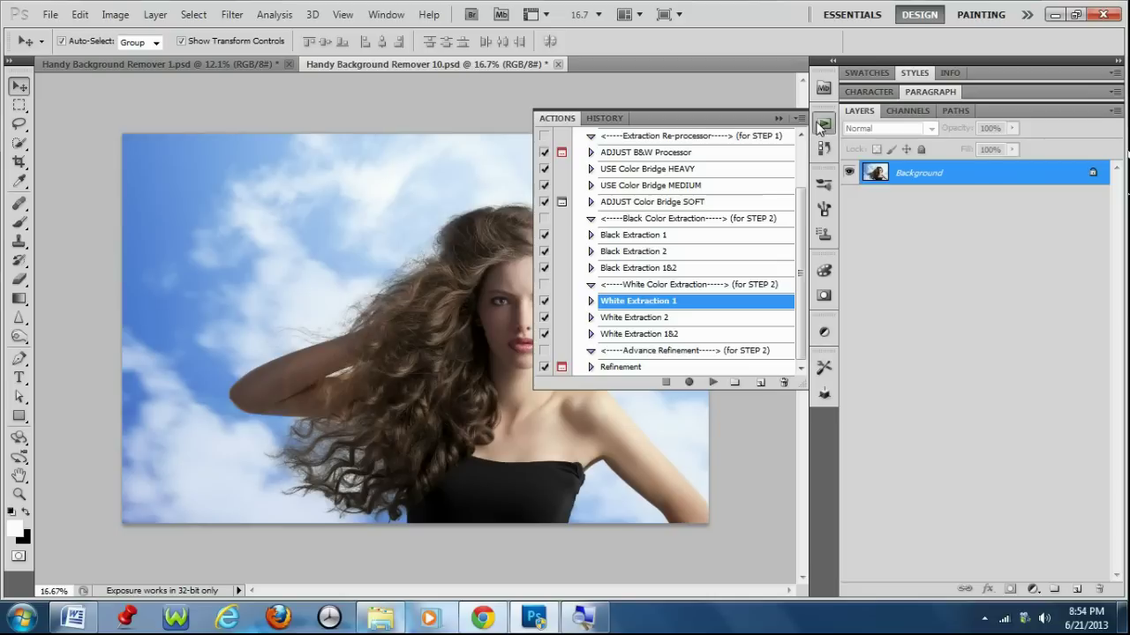
scroll(707, 168, "up", 2)
left_click(715, 168)
left_click(713, 381)
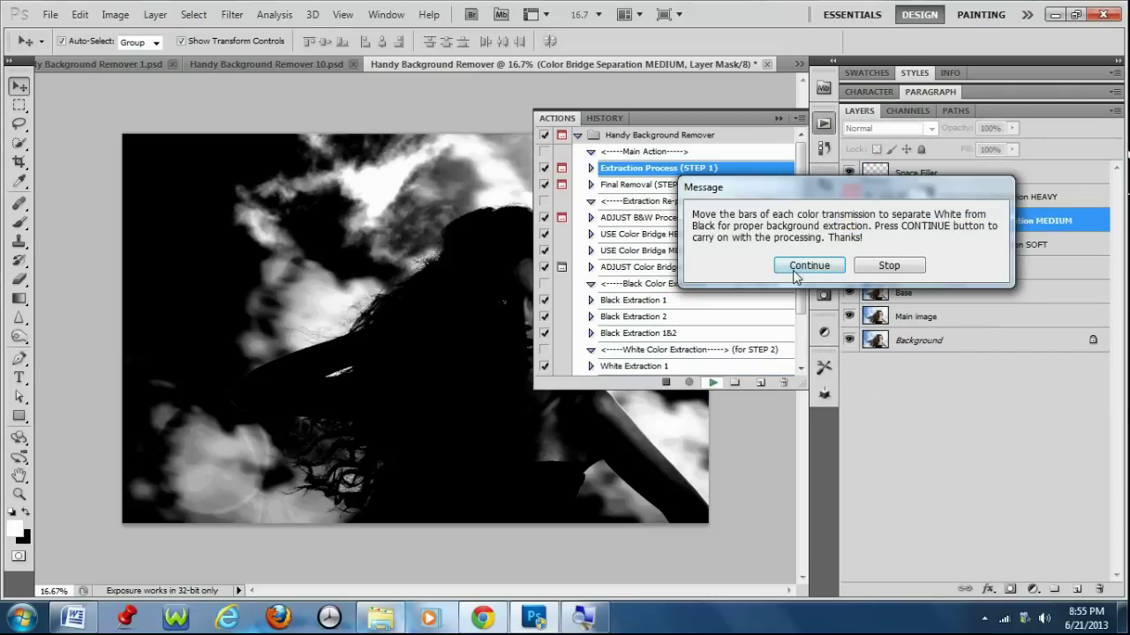
left_click(794, 274)
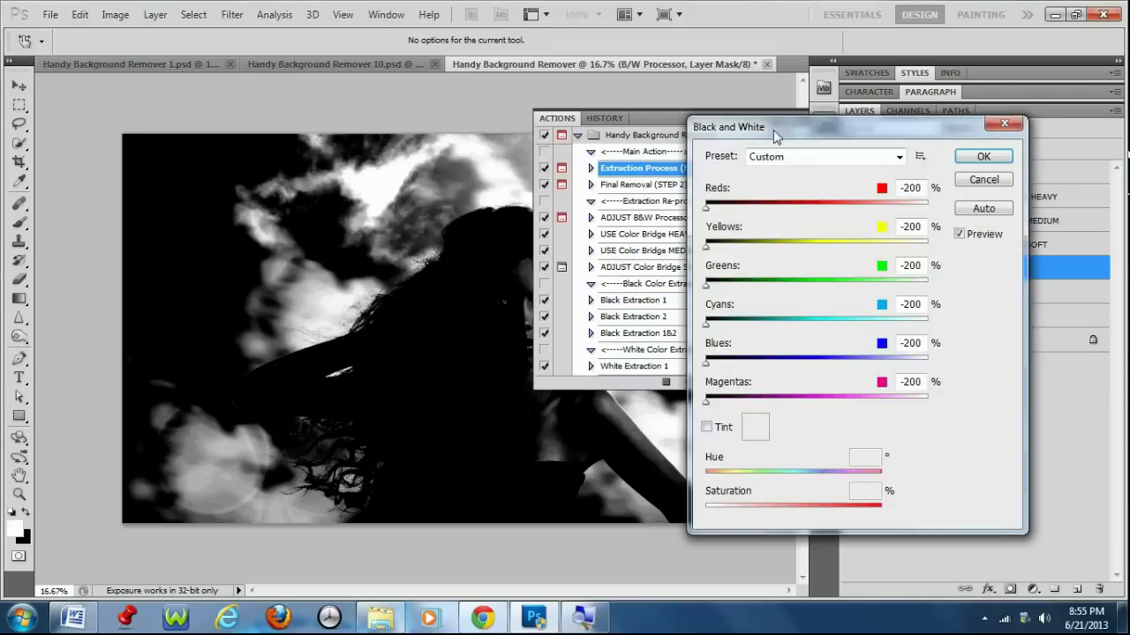
Step: Set Cyans to 300% and Blues to 164% in the Black and White adjustment, and dismiss the brush message
left_click_drag(773, 130, 788, 170)
left_click_drag(720, 365, 960, 369)
left_click_drag(720, 403, 882, 404)
left_click(993, 199)
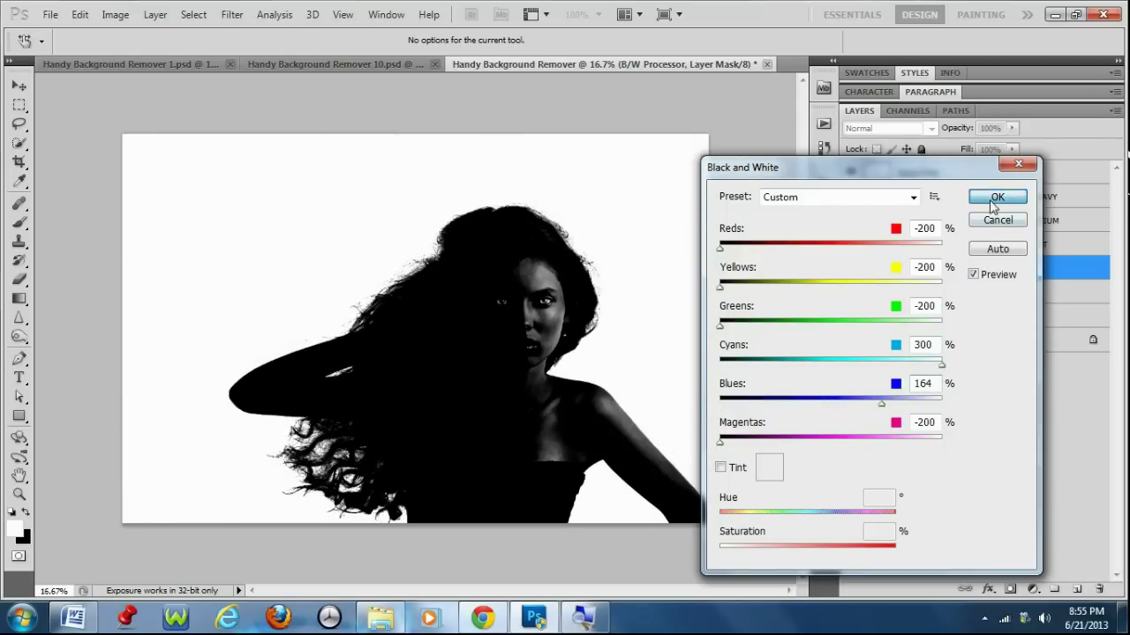
left_click(865, 262)
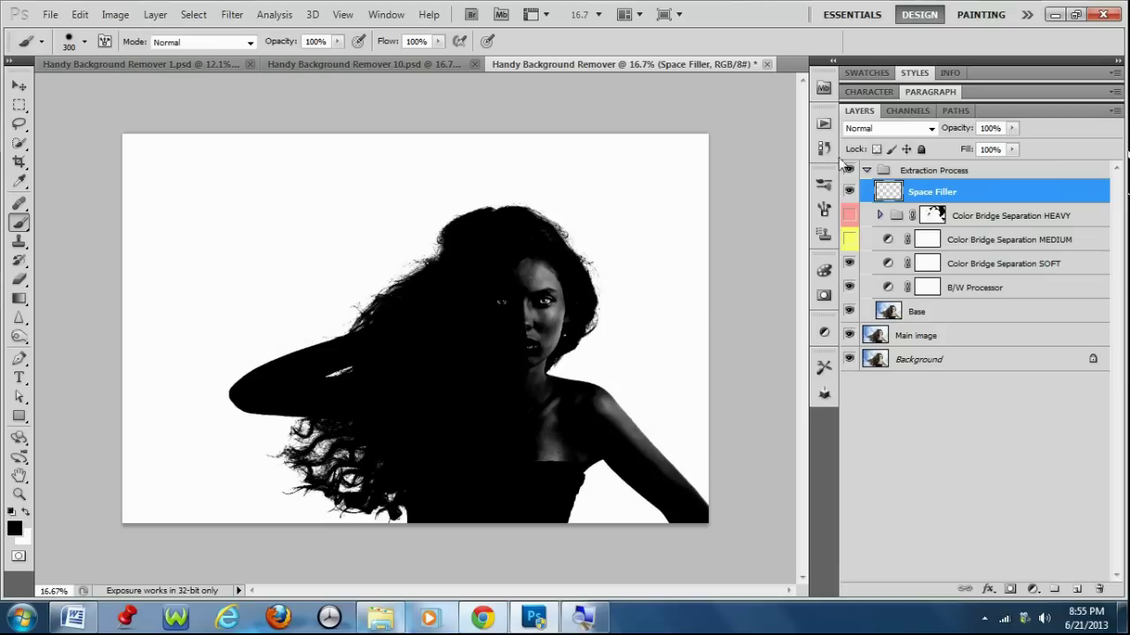
Step: Run the USE Color Bridge HEAVY action to darken the figure against the white background
left_click(824, 123)
double_click(710, 235)
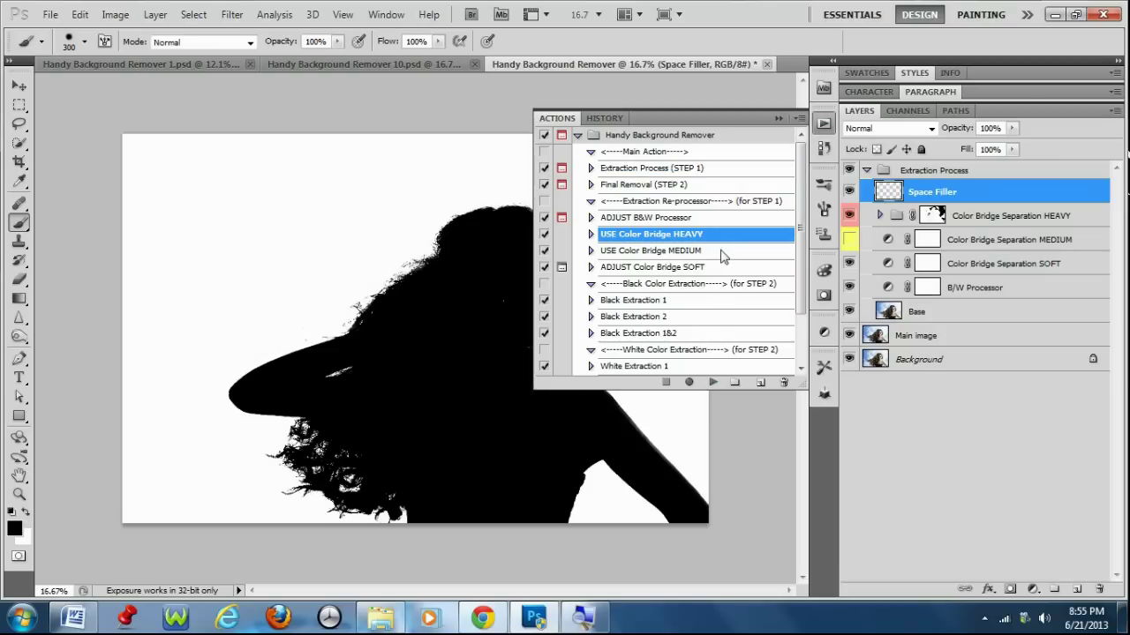
left_click(778, 118)
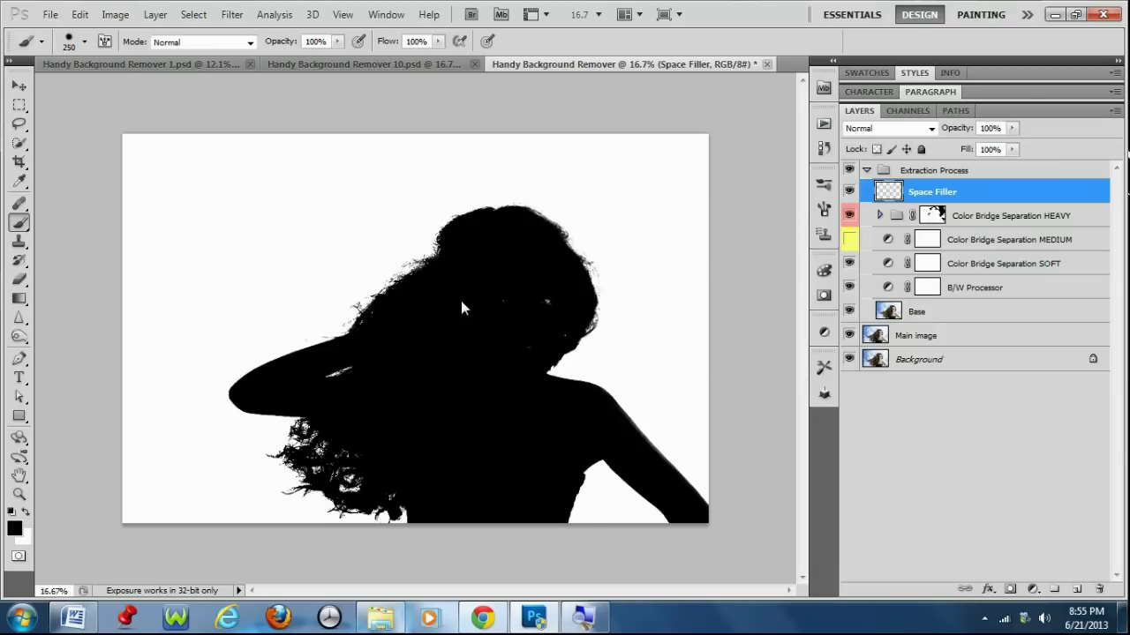
Step: Paint black over the light spots left inside the woman's silhouette on the Space Filler layer with a 175 px brush
key("ctrl+plus")
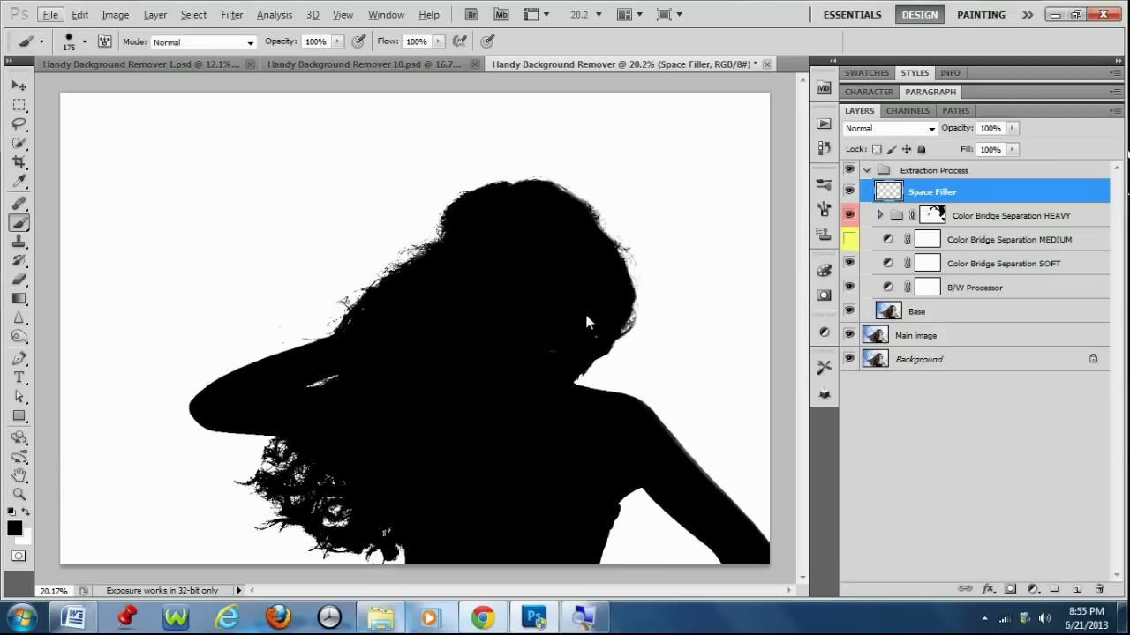
scroll(542, 364, "up", 2)
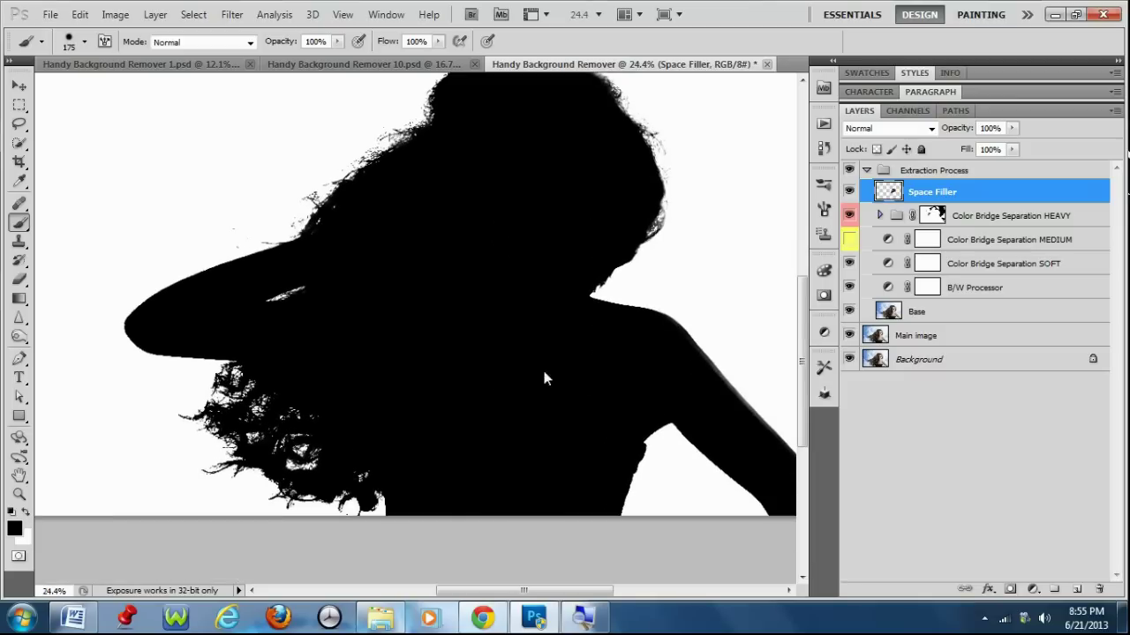
scroll(427, 399, "up", 2)
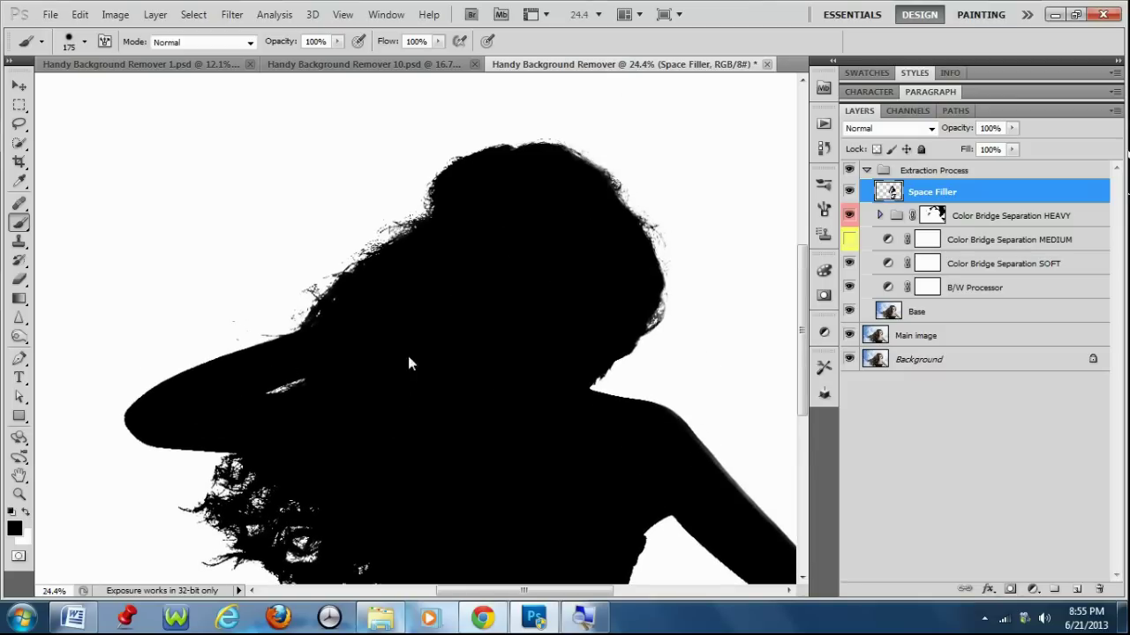
scroll(525, 357, "down", 3)
scroll(526, 353, "up", 7)
left_click_drag(526, 353, 360, 302)
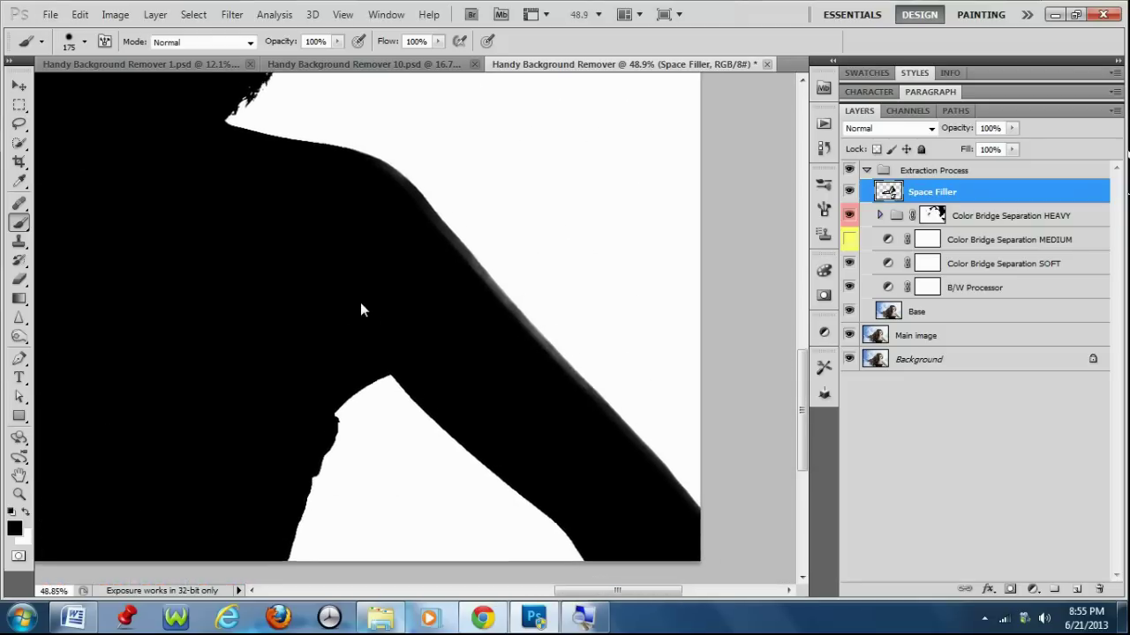
Step: Draw a closed Pen path along the soft outer edge of the shoulder and arm and back through the black area
key("p")
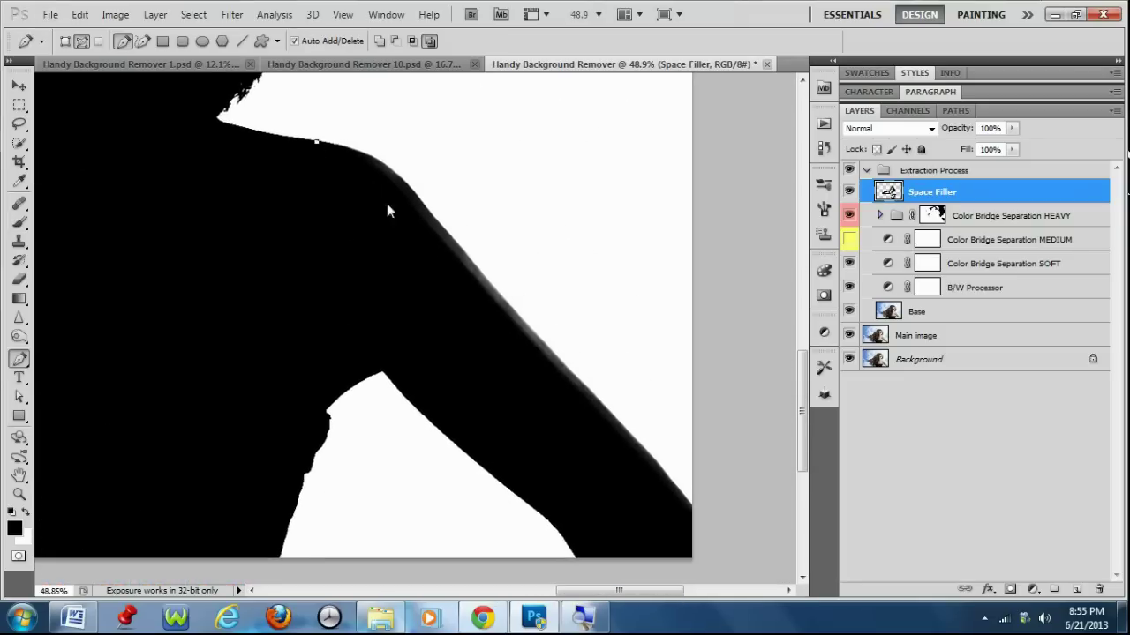
left_click_drag(418, 196, 462, 251)
left_click(538, 339)
scroll(576, 365, "down", 1)
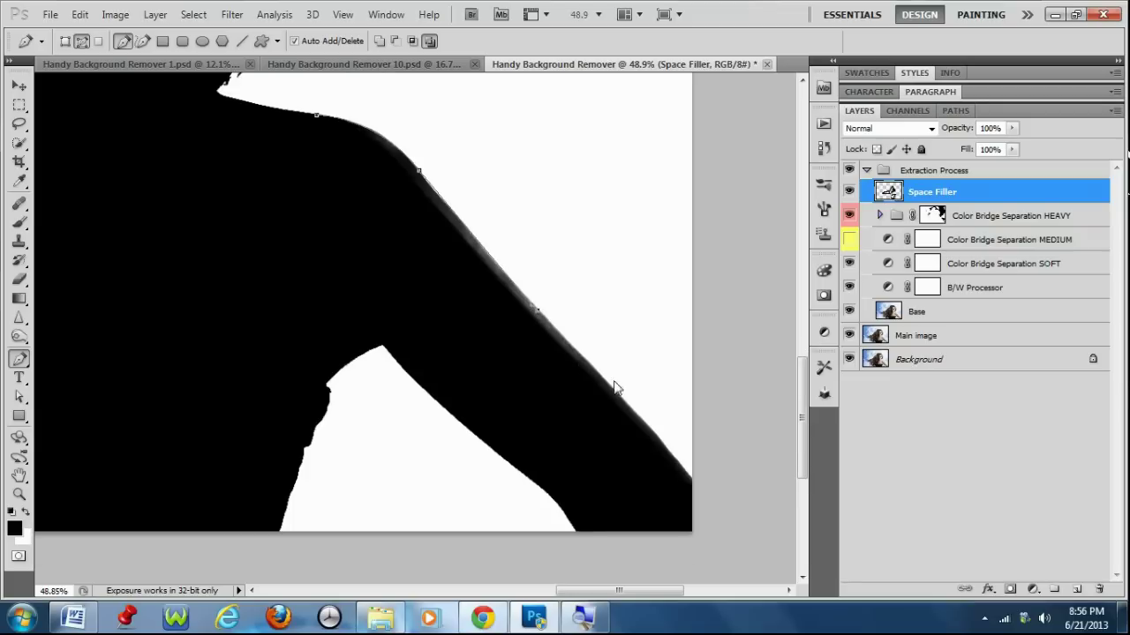
left_click_drag(647, 425, 681, 468)
left_click_drag(656, 514, 610, 491)
left_click(545, 409)
left_click(402, 274)
left_click_drag(287, 195, 269, 187)
left_click_drag(316, 115, 345, 144)
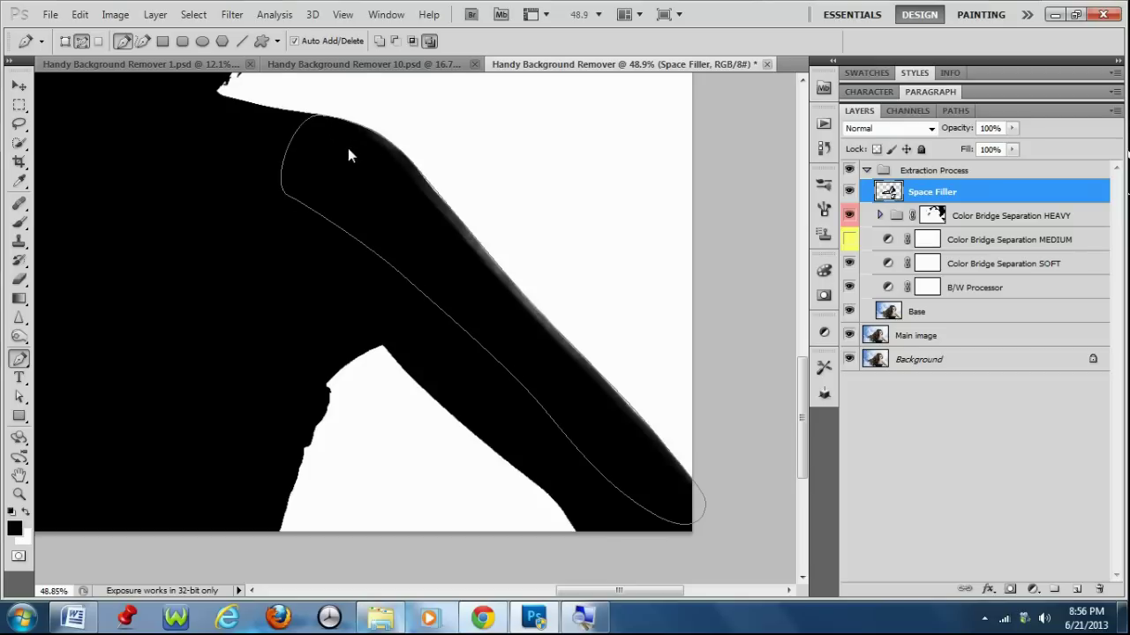
Step: Convert the arm path to a selection, fill it with black on the Space Filler layer and deselect
right_click(348, 147)
left_click(413, 229)
left_click(677, 225)
key("alt+BackSpace")
key("ctrl+d")
key("v")
scroll(578, 340, "down", 2)
scroll(579, 335, "up", 1)
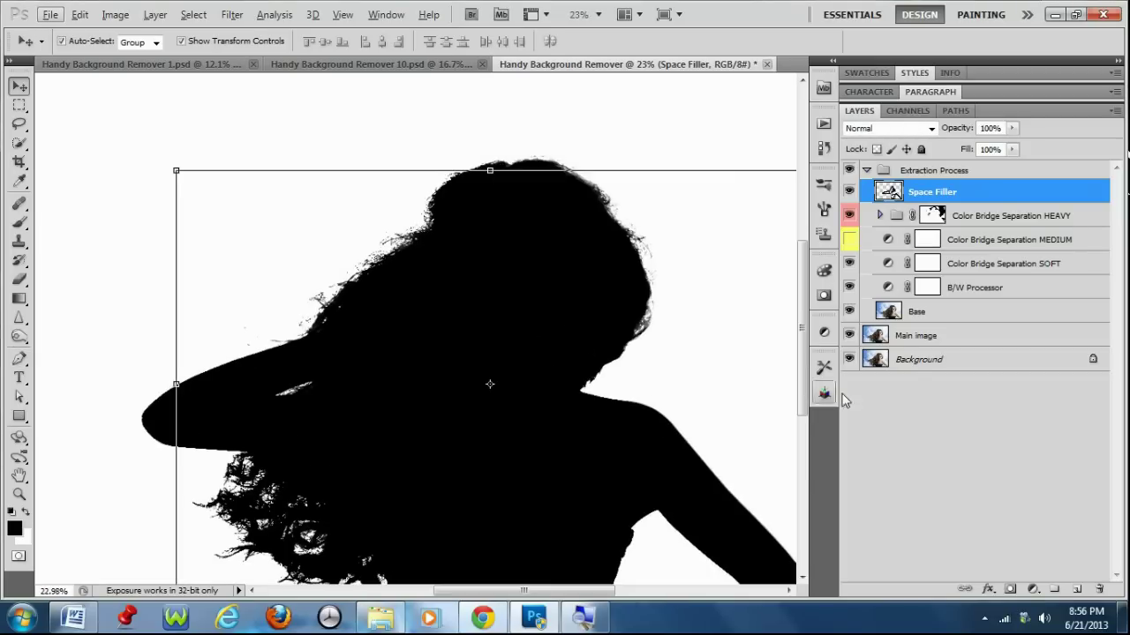
Step: Run the Final Removal (STEP 2) action, accept its dialog and fit the finished cutout in the window
left_click(823, 122)
left_click(671, 185)
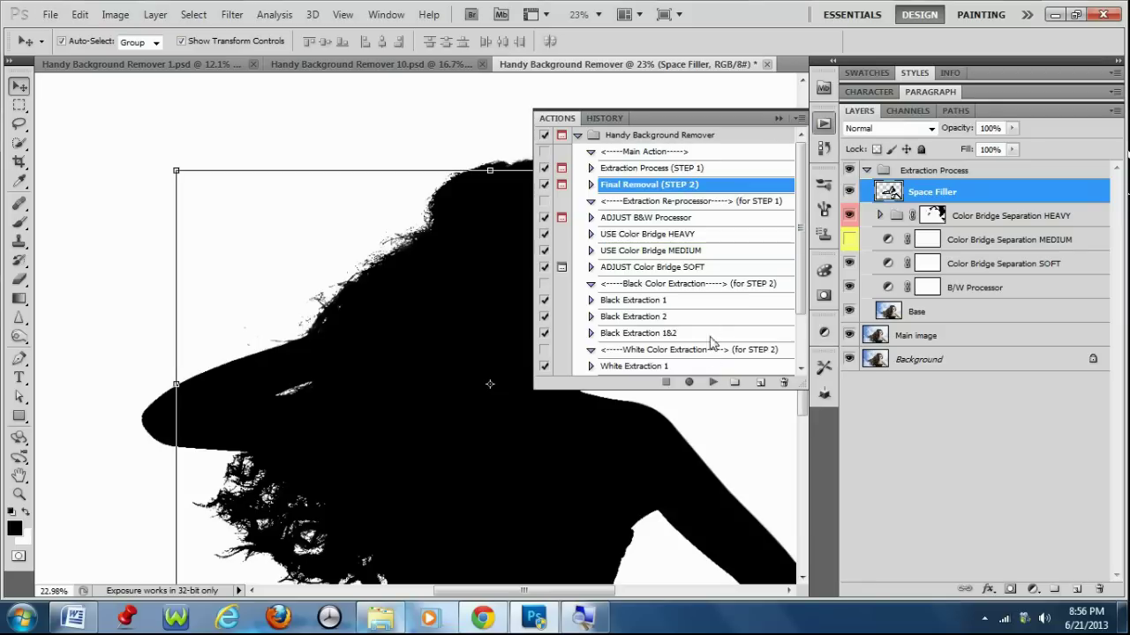
left_click(713, 382)
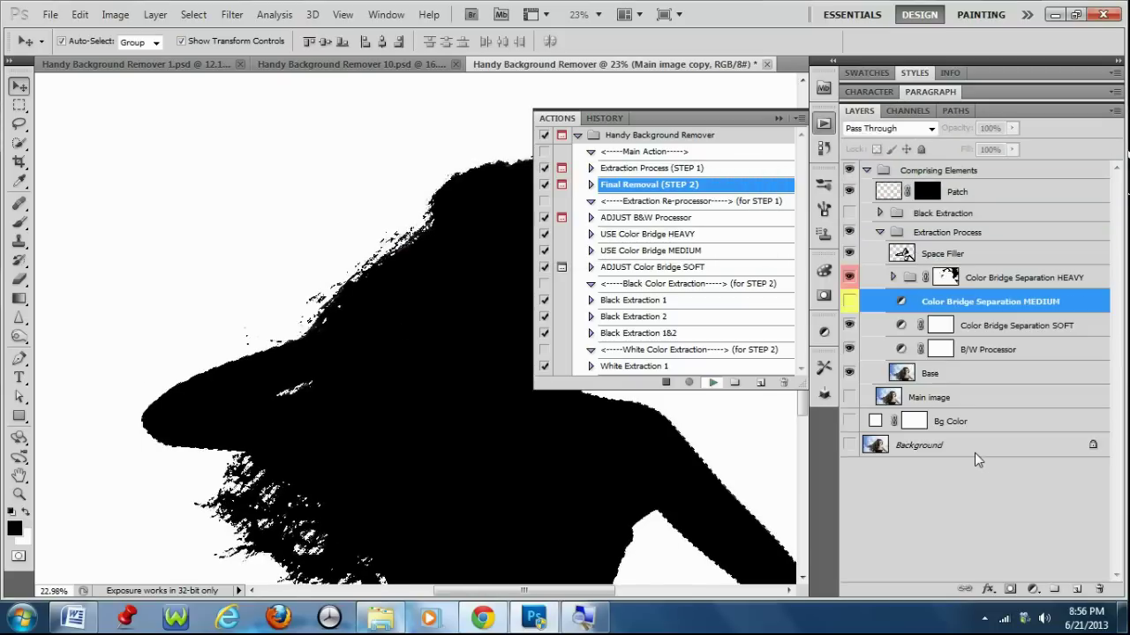
left_click(872, 455)
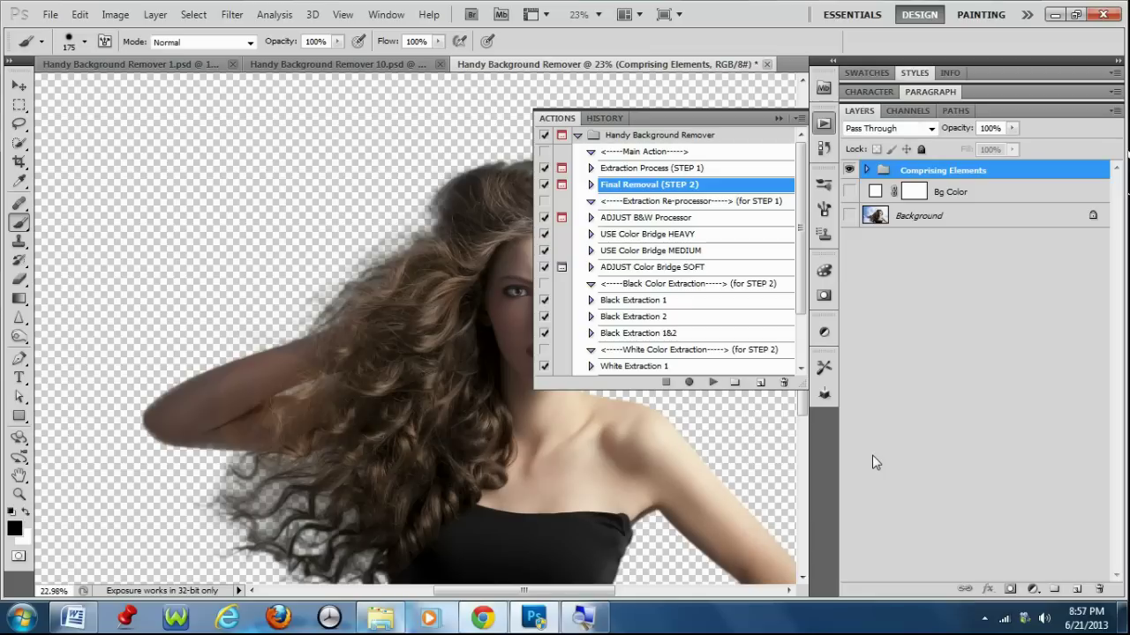
left_click(777, 117)
key("ctrl+0")
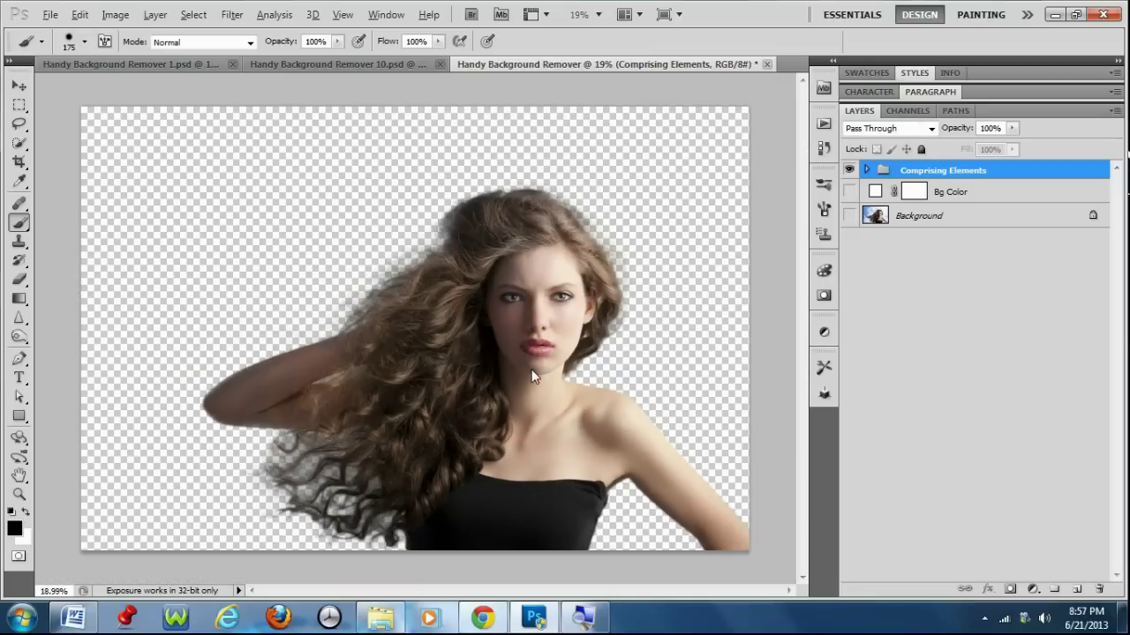
Step: Compare the cutout with the original photo by switching the Background layer's visibility on and off
left_click(19, 87)
left_click(849, 219)
left_click(849, 219)
left_click(849, 215)
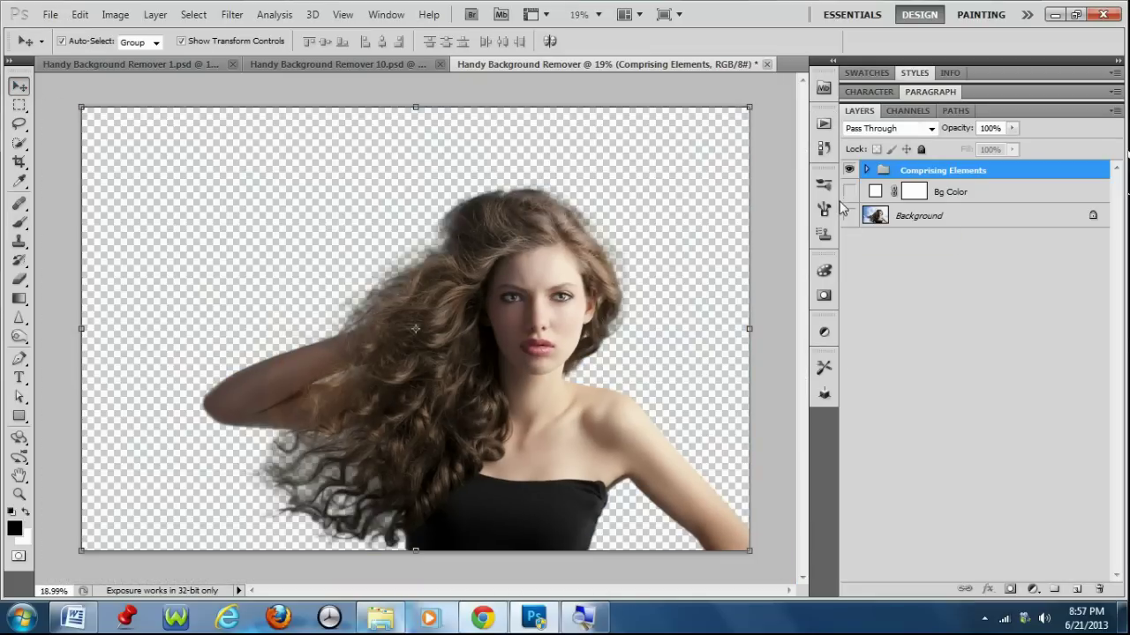
Step: Show the white Bg Color layer behind the cutout and inspect the hair edges up close
left_click(849, 191)
left_click(968, 196)
scroll(514, 468, "up", 5)
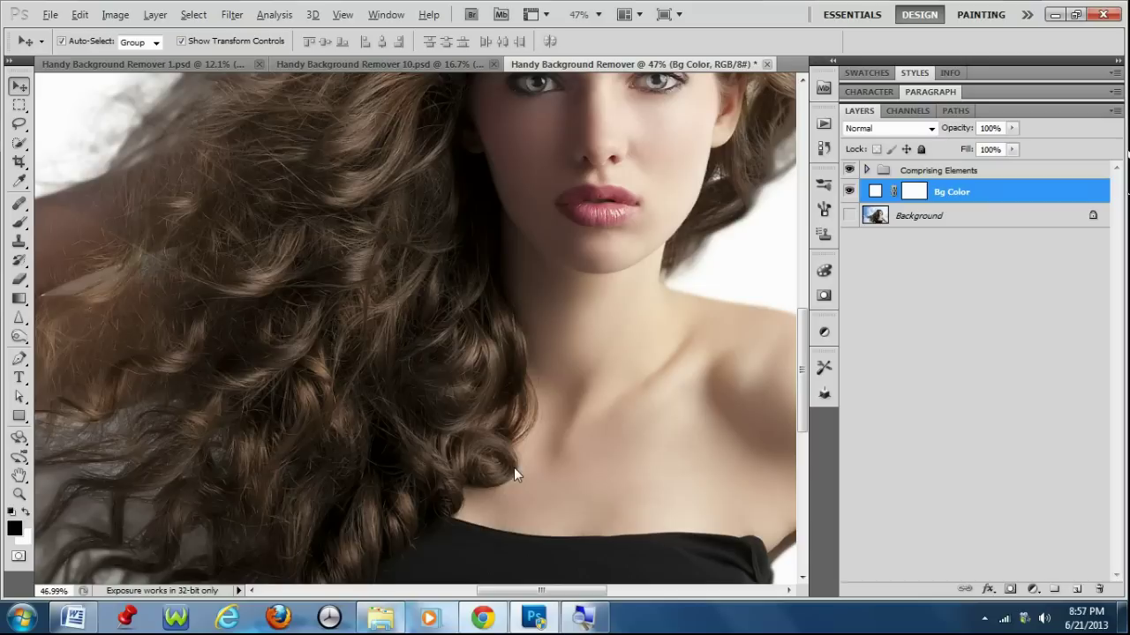
left_click_drag(336, 340, 534, 240)
scroll(478, 375, "down", 3)
scroll(479, 376, "up", 1)
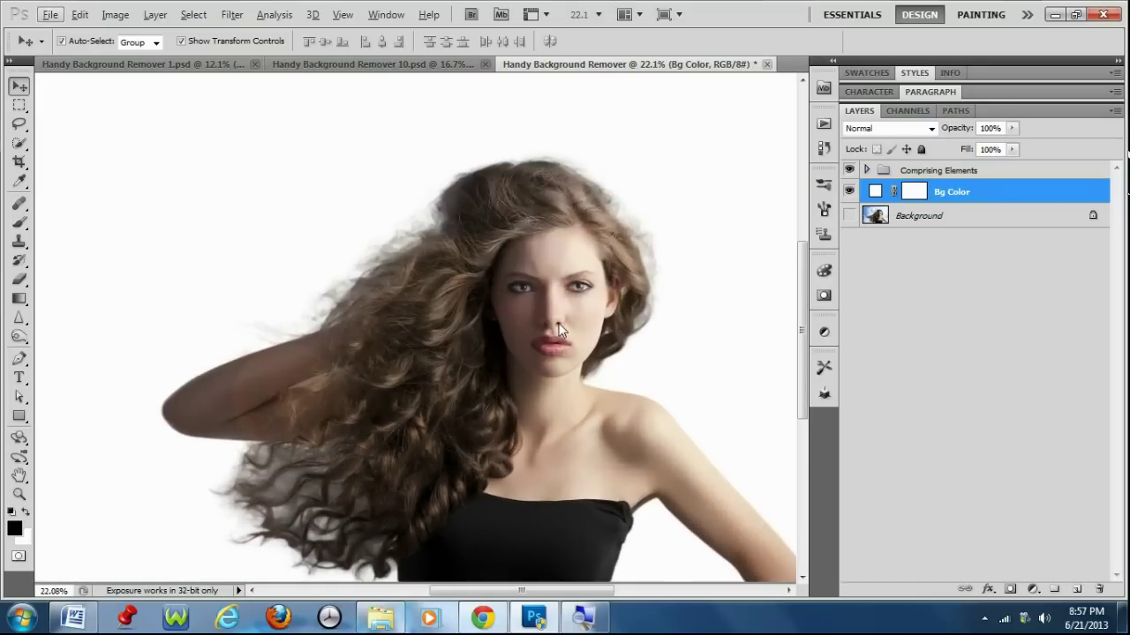
Step: Run the Refinement action from Advance Refinement and continue past its message to the Levels adjustment
left_click(824, 123)
left_click_drag(800, 233, 801, 305)
left_click(619, 367)
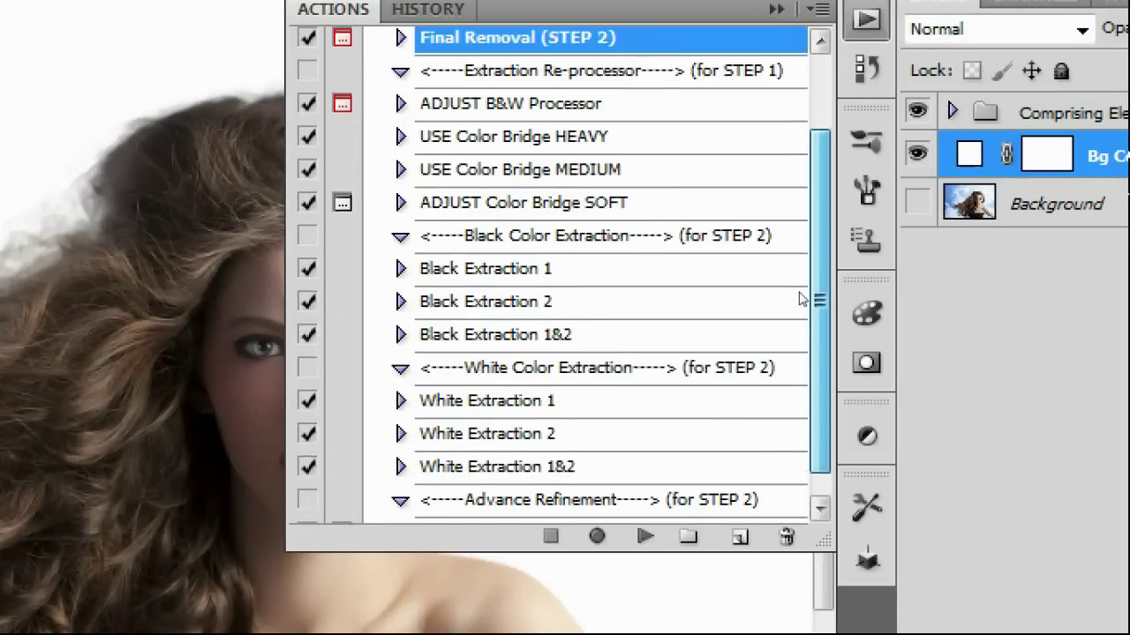
left_click(644, 537)
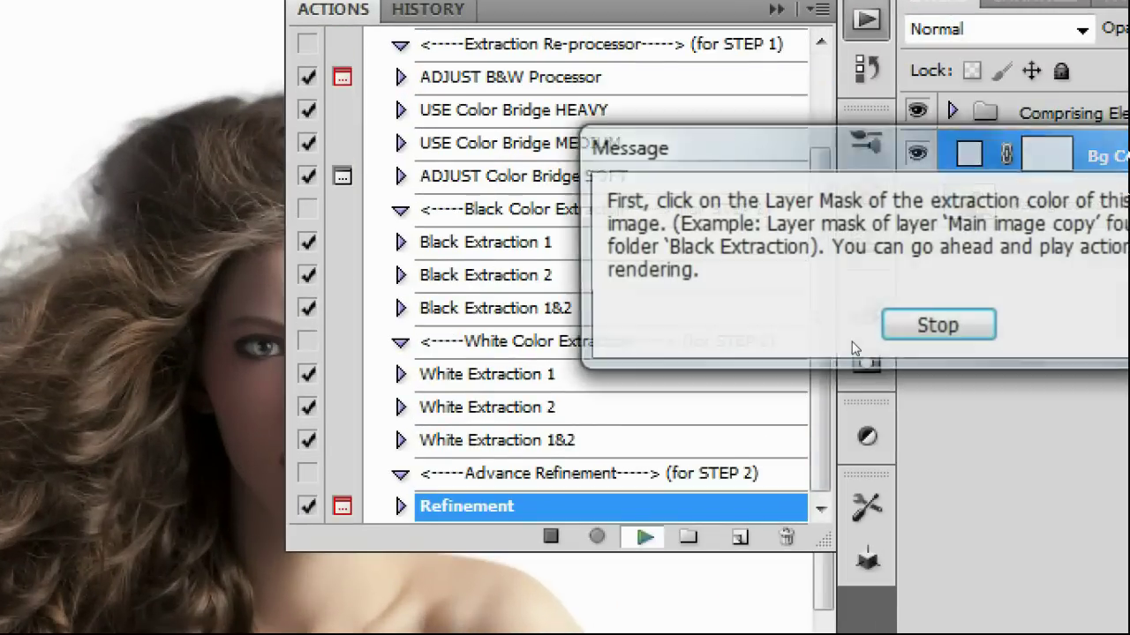
left_click(929, 358)
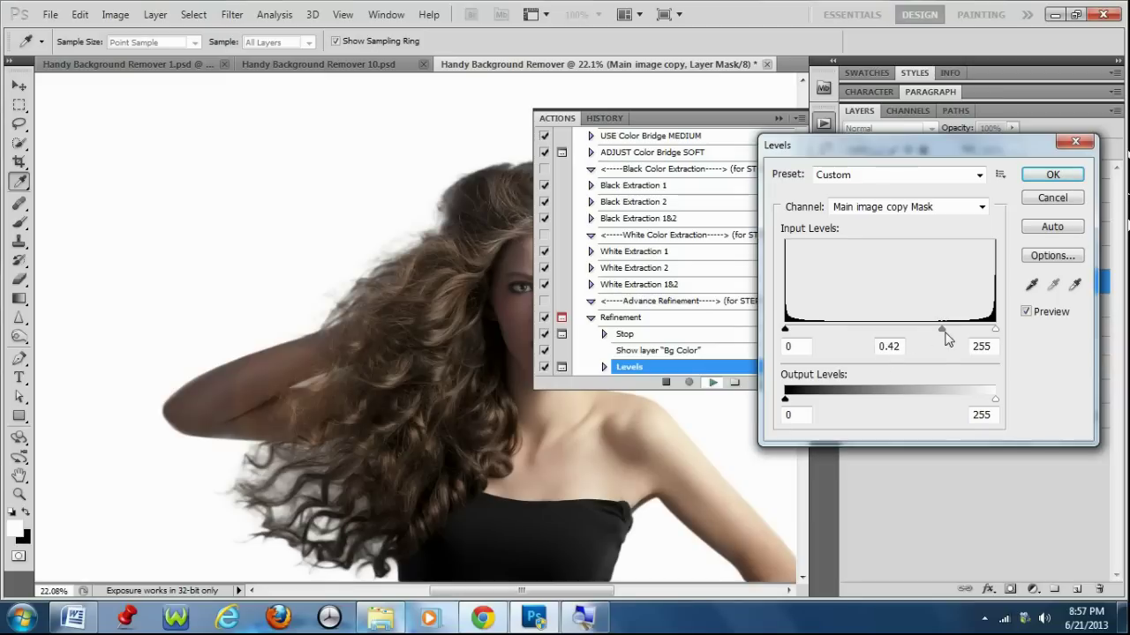
Step: Shift the midtone input toward white in both mask Levels adjustments and accept the Refine Edge settings each time
left_click_drag(945, 338, 976, 333)
left_click(1042, 180)
left_click(861, 459)
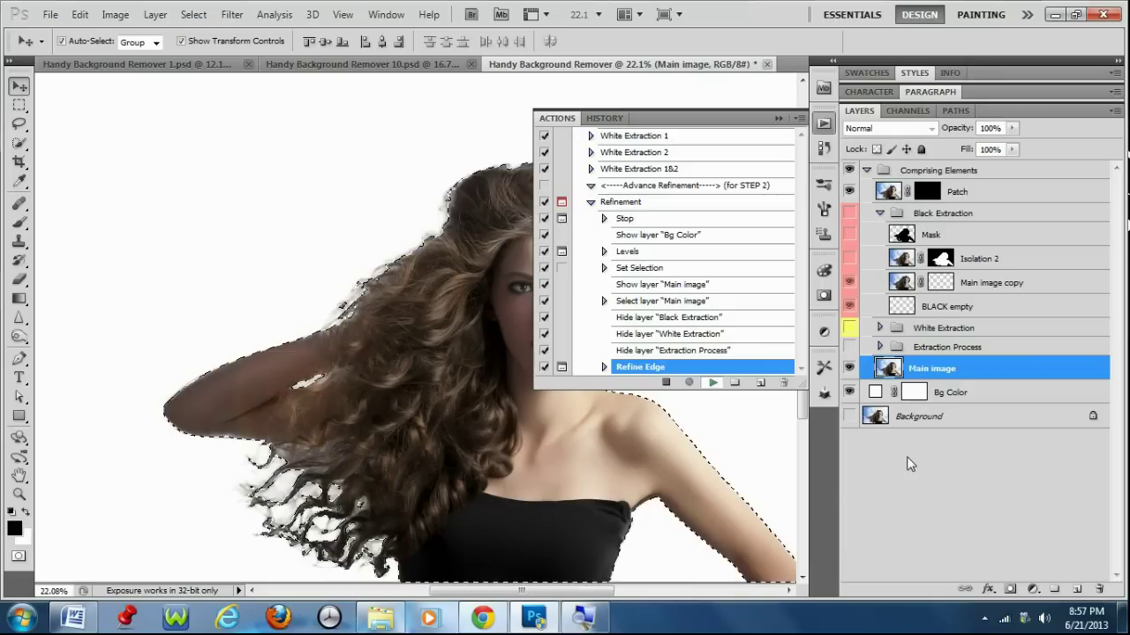
left_click_drag(927, 330, 958, 329)
left_click(1052, 174)
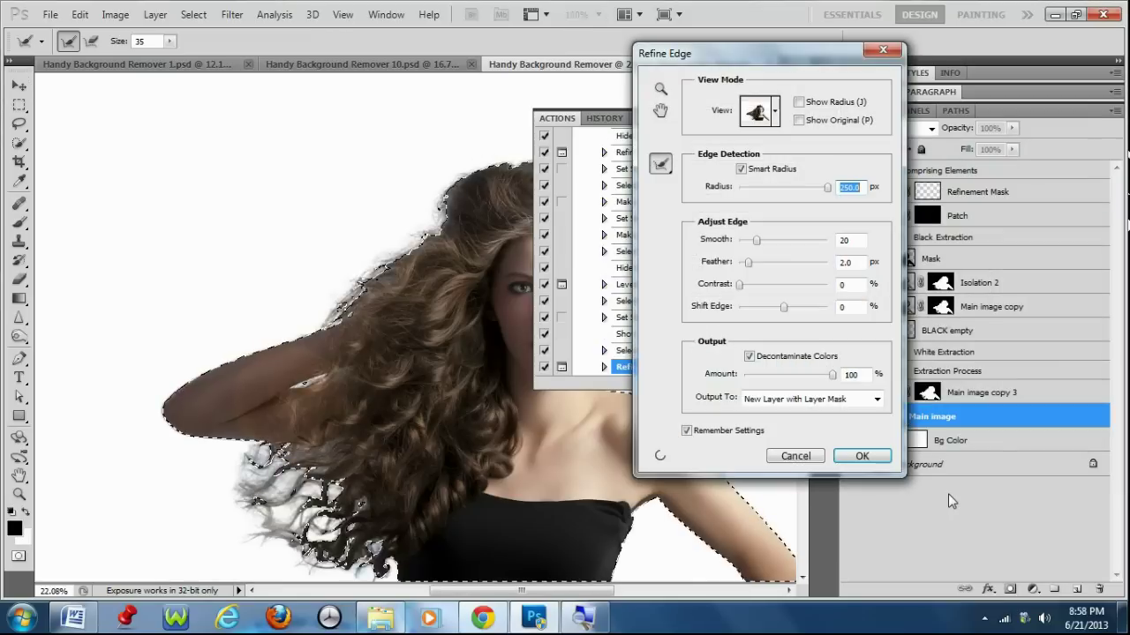
key("Return")
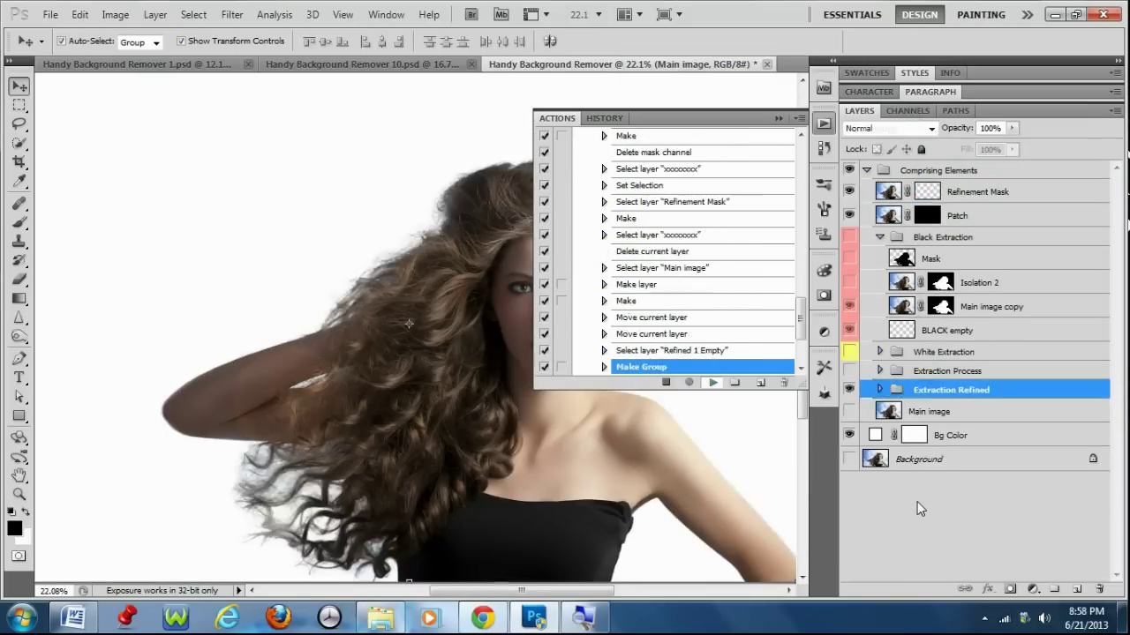
left_click(779, 117)
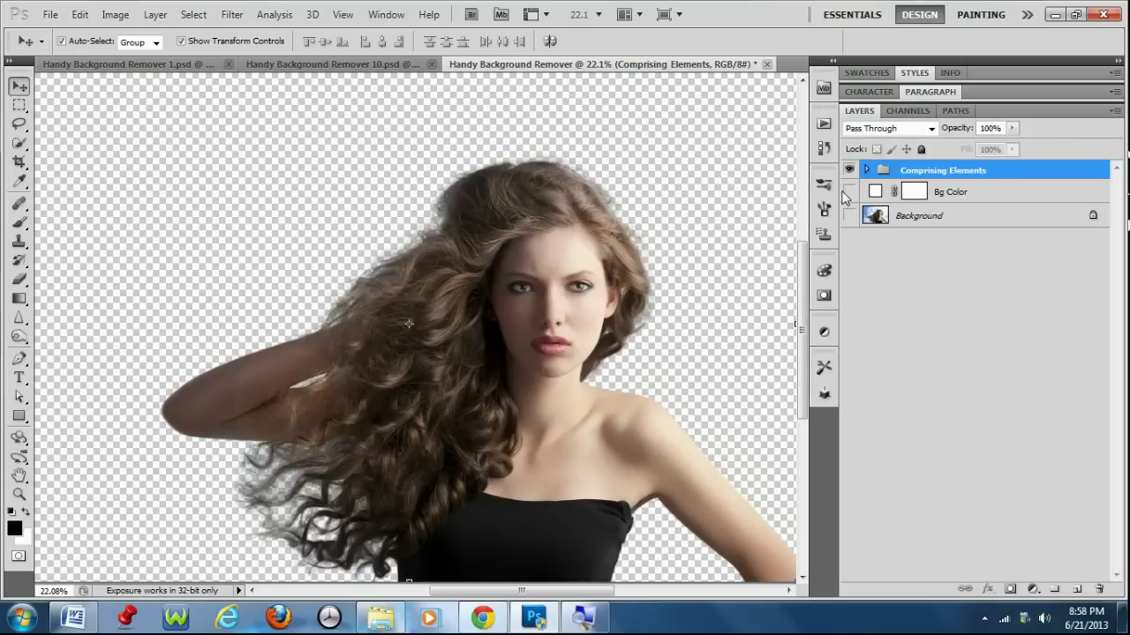
Step: Show the refined cutout on the white Bg Color layer, compare it with the Final Removal snapshot and create a new history snapshot
left_click(847, 192)
scroll(644, 364, "down", 1)
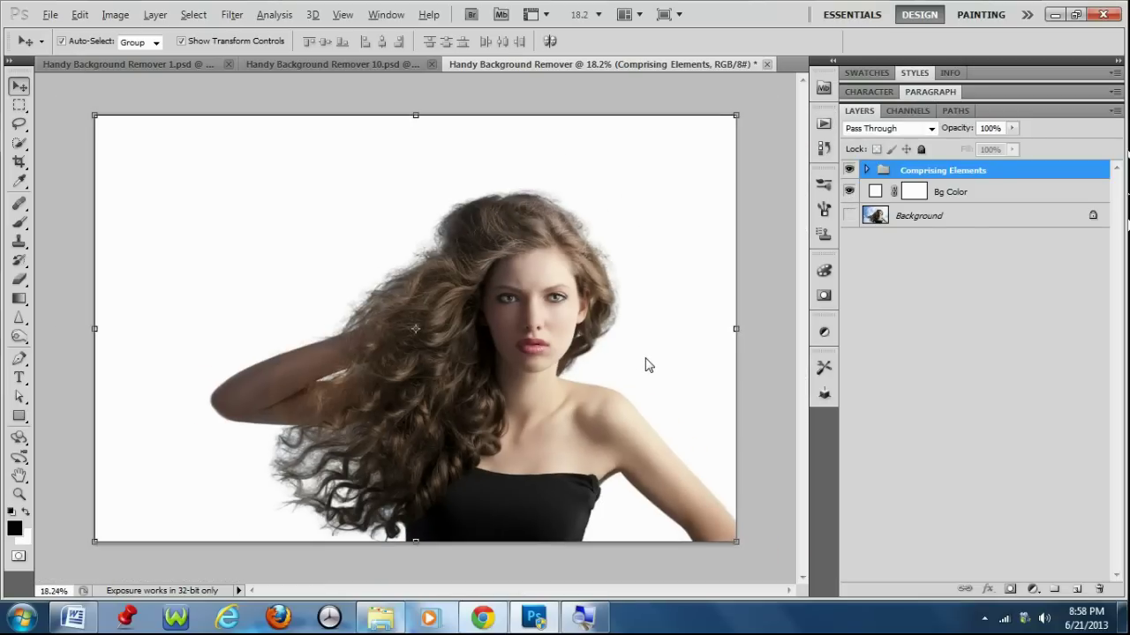
left_click(823, 124)
left_click(604, 117)
scroll(737, 251, "up", 5)
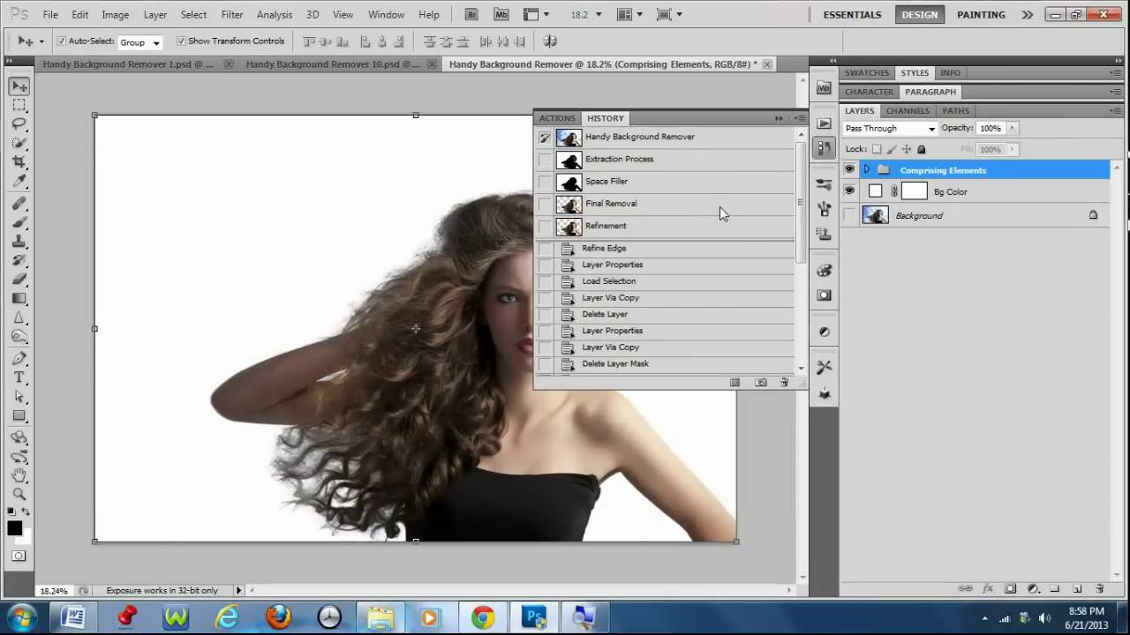
left_click(701, 169)
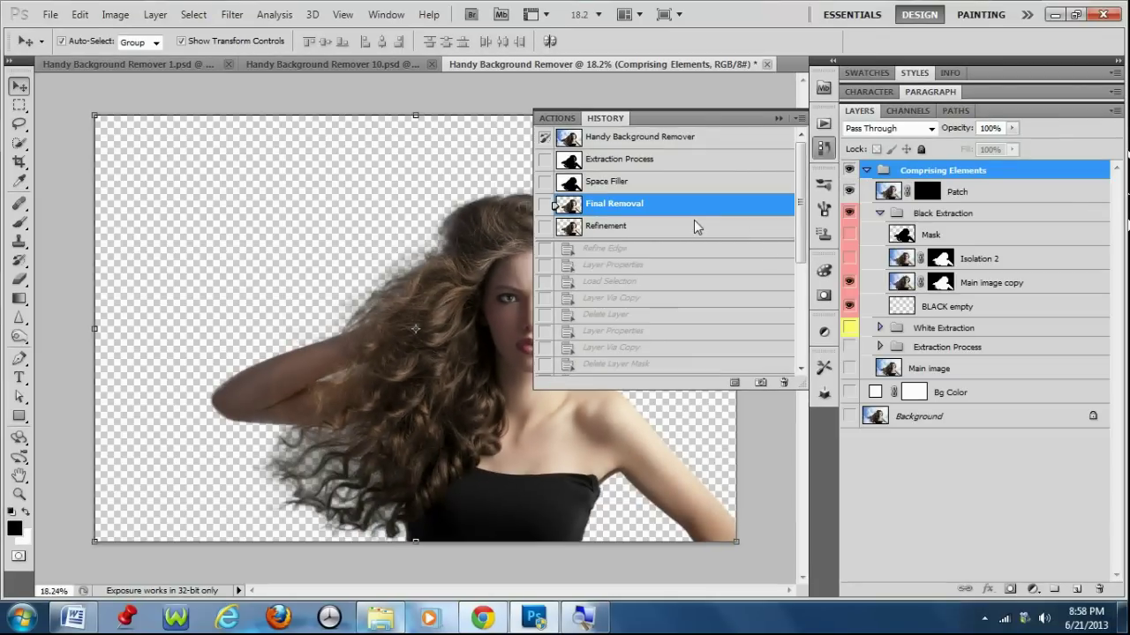
left_click(639, 226)
left_click(694, 204)
left_click(760, 383)
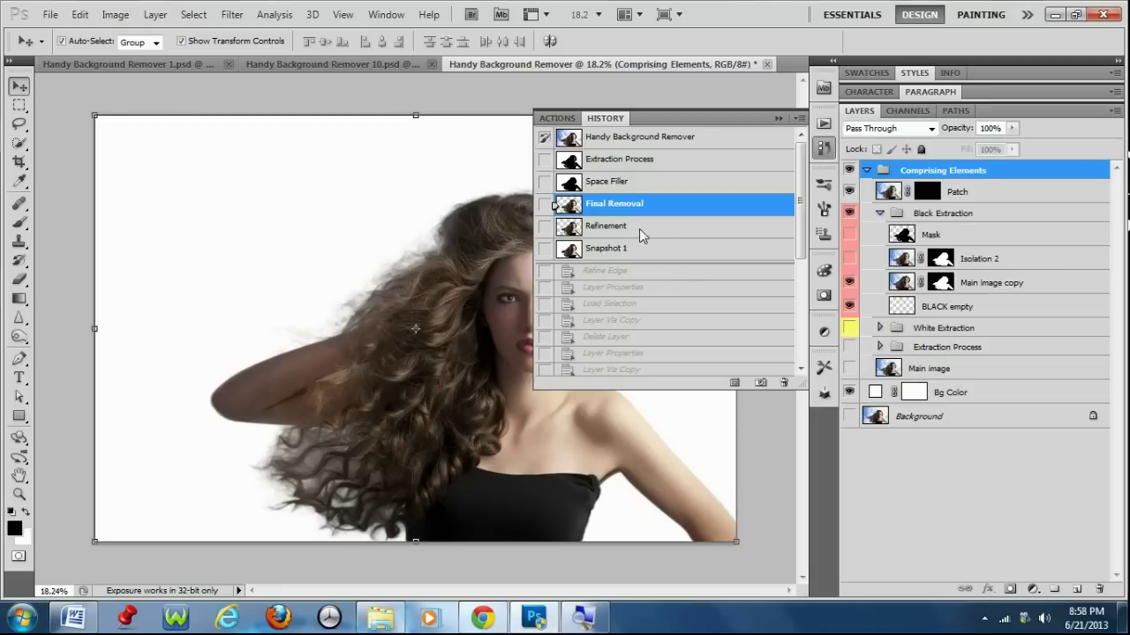
Step: Compare the Final Removal and Refinement snapshots, then check the refined cutout with the Bg Color and Background layers shown and hidden
left_click(639, 227)
left_click(643, 248)
left_click(657, 213)
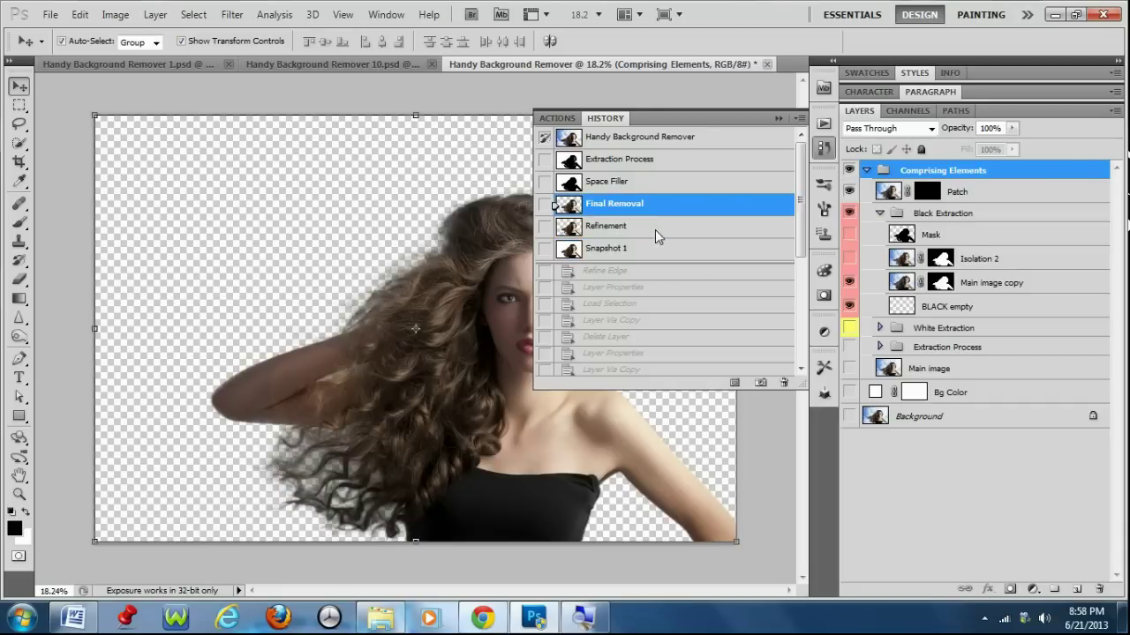
left_click(655, 229)
left_click(665, 210)
left_click(671, 226)
left_click(778, 118)
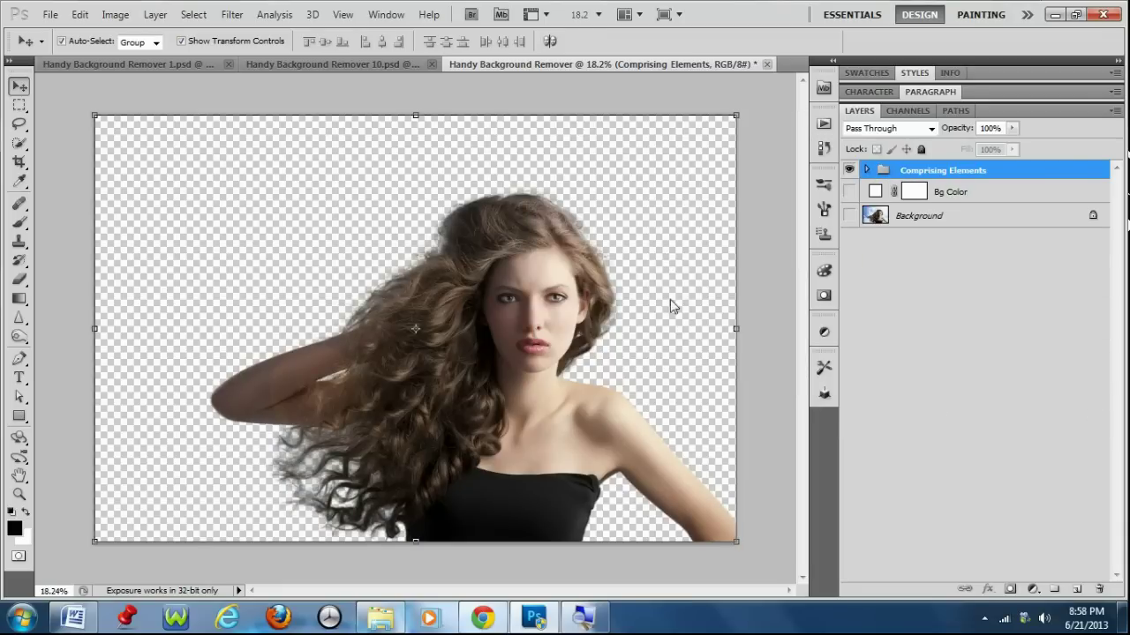
left_click(849, 192)
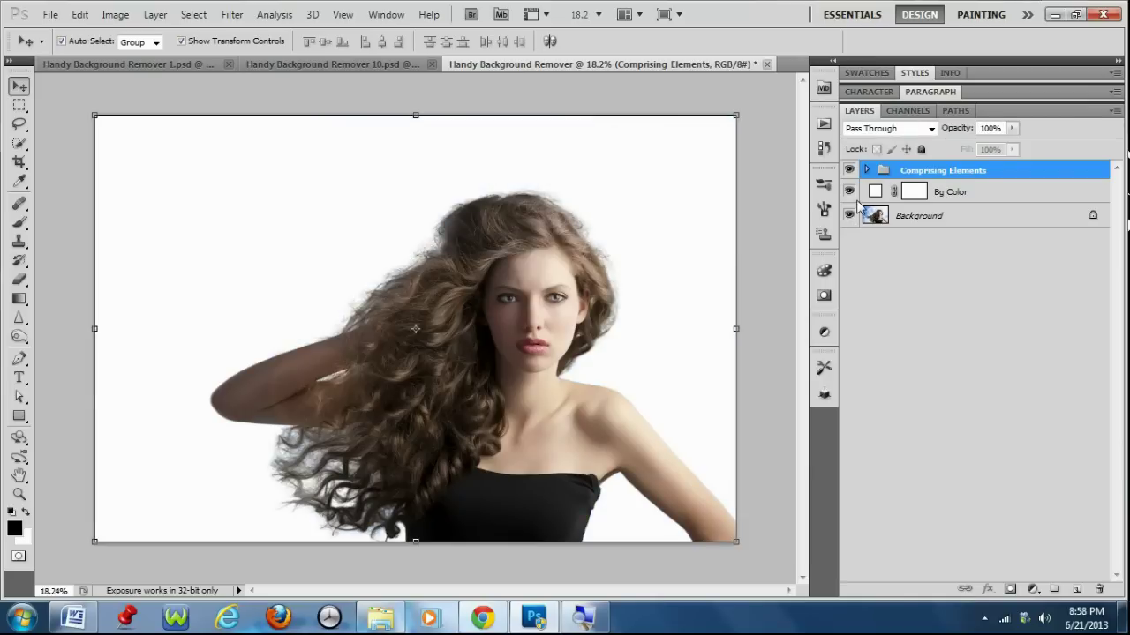
left_click(851, 213)
left_click(851, 194)
Step: Close the extracted Handy Background Remover document and Handy Background Remover 10.psd without saving changes
left_click(767, 63)
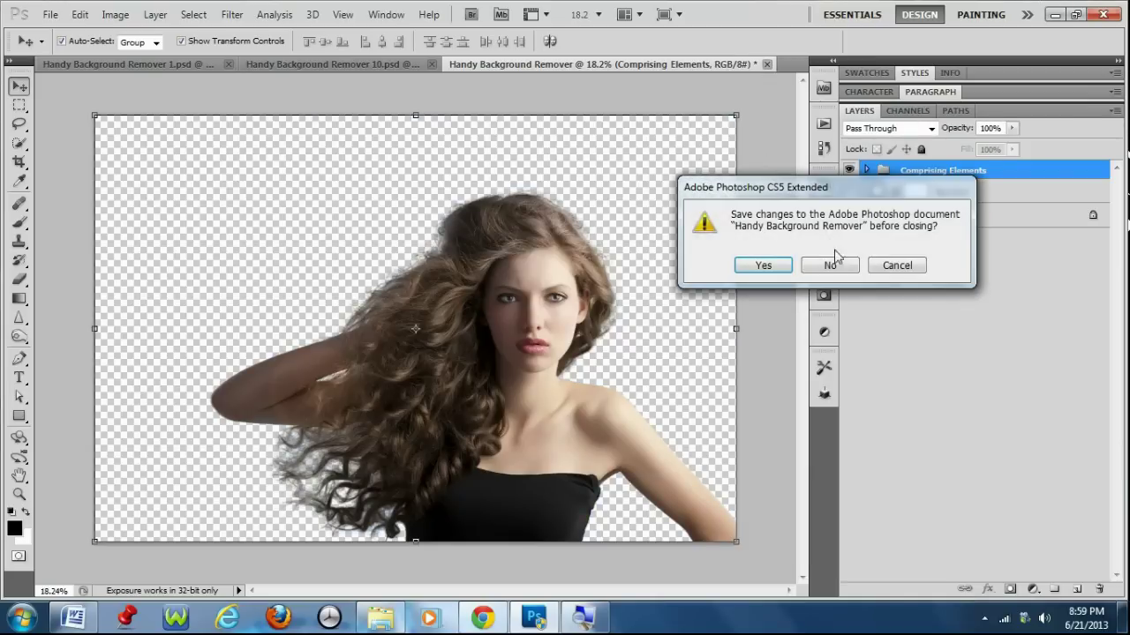
left_click(830, 265)
left_click(557, 64)
left_click(830, 265)
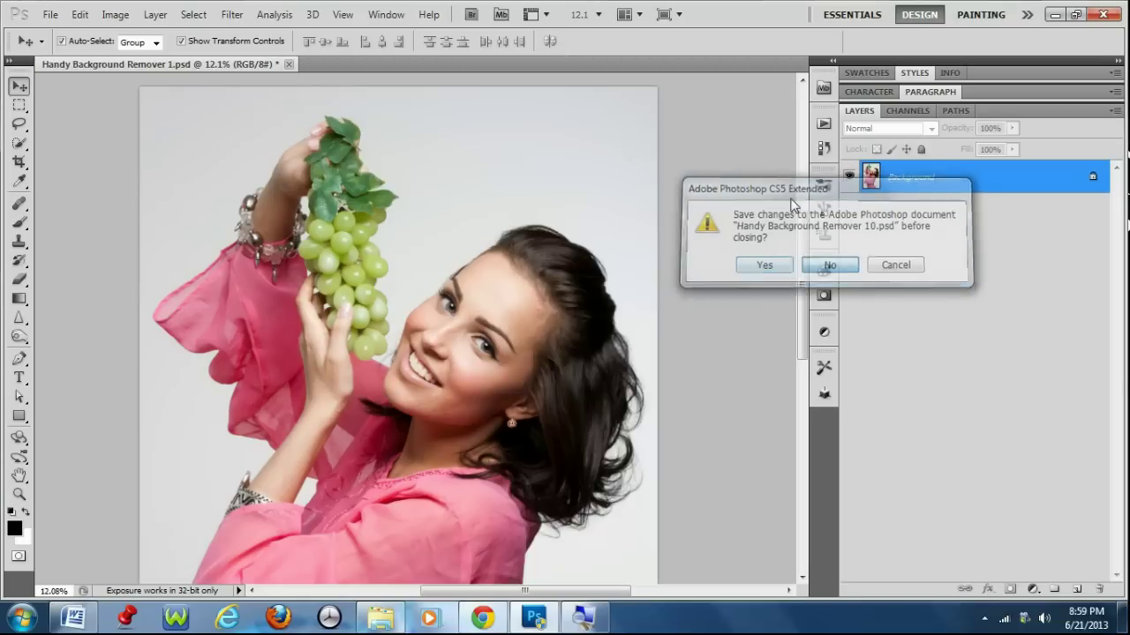
Step: Run the Extraction Process (STEP 1) action on Handy Background Remover 1.psd, accepting the Black and White adjustment with all colors at -200%
left_click(824, 123)
scroll(697, 177, "up", 10)
left_click(686, 168)
left_click(712, 382)
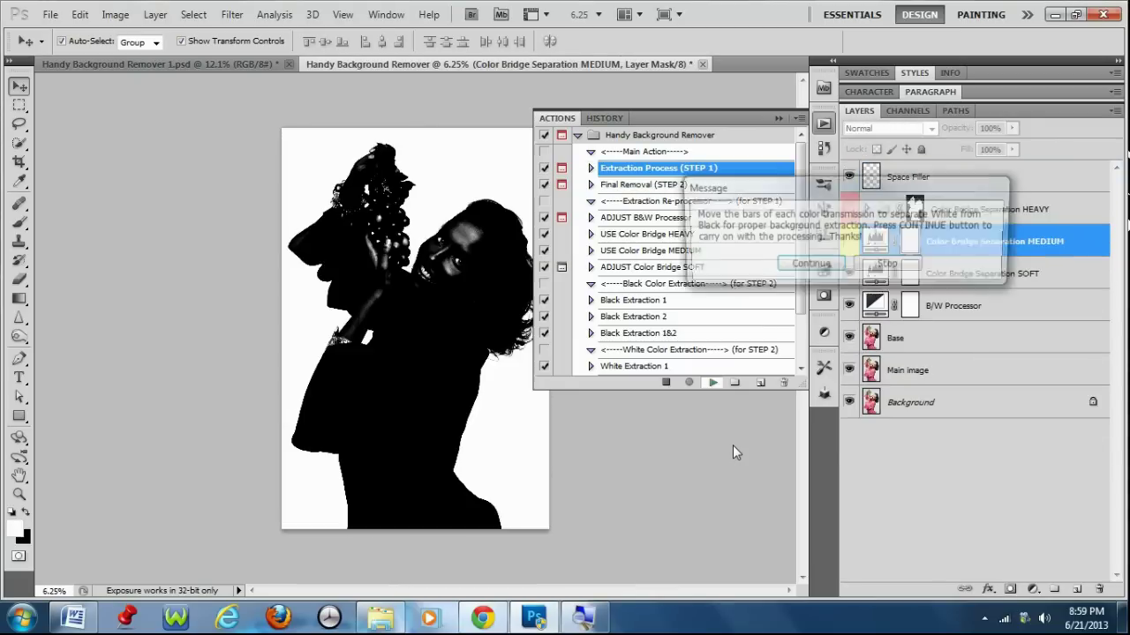
left_click(805, 267)
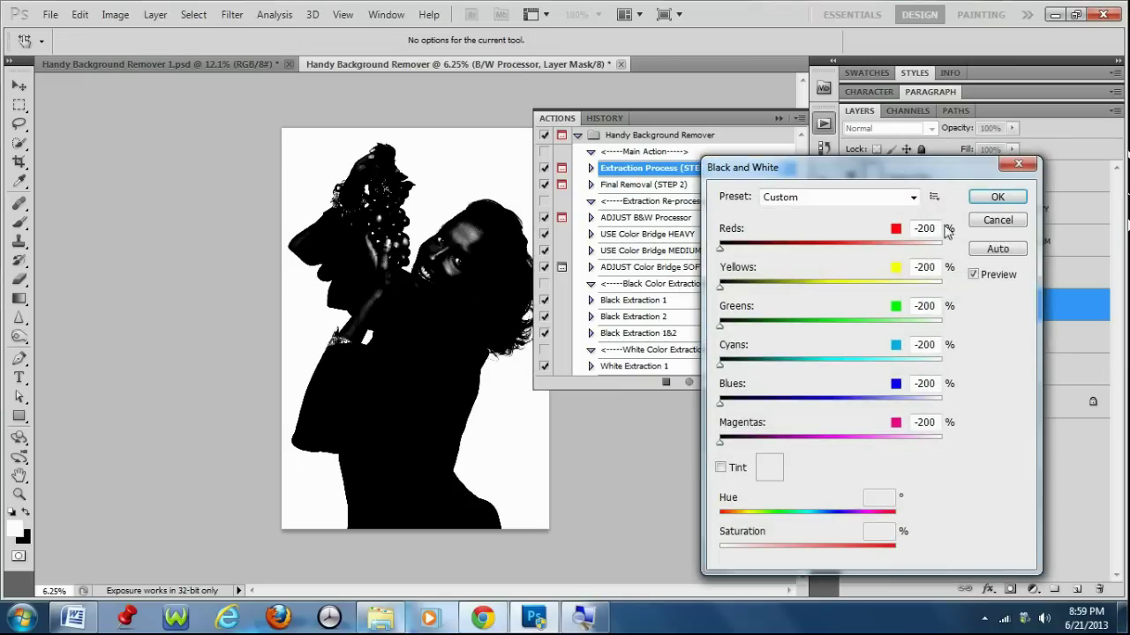
left_click(994, 198)
key("Return")
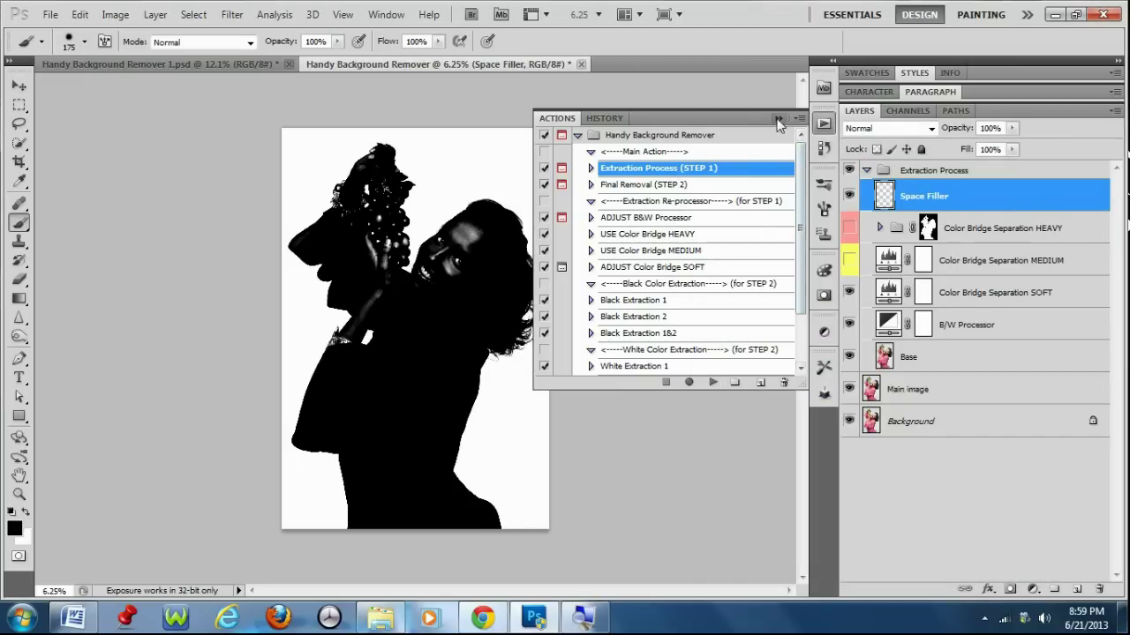
Step: Run the USE Color Bridge HEAVY action on the extraction to strengthen the silhouette's black areas
left_click(681, 252)
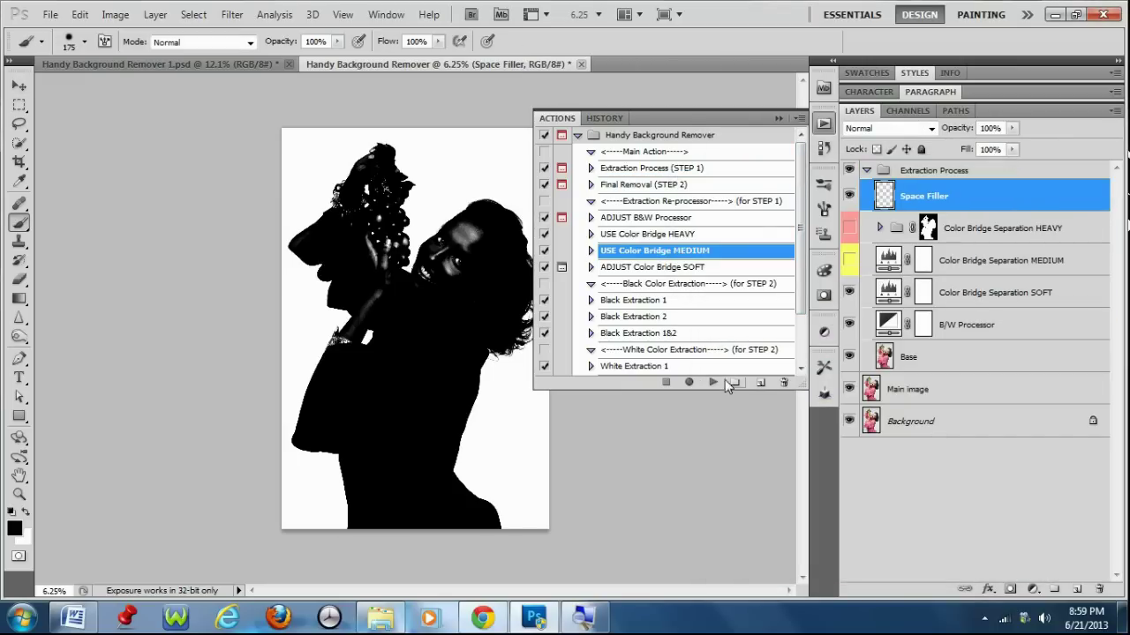
left_click(697, 234)
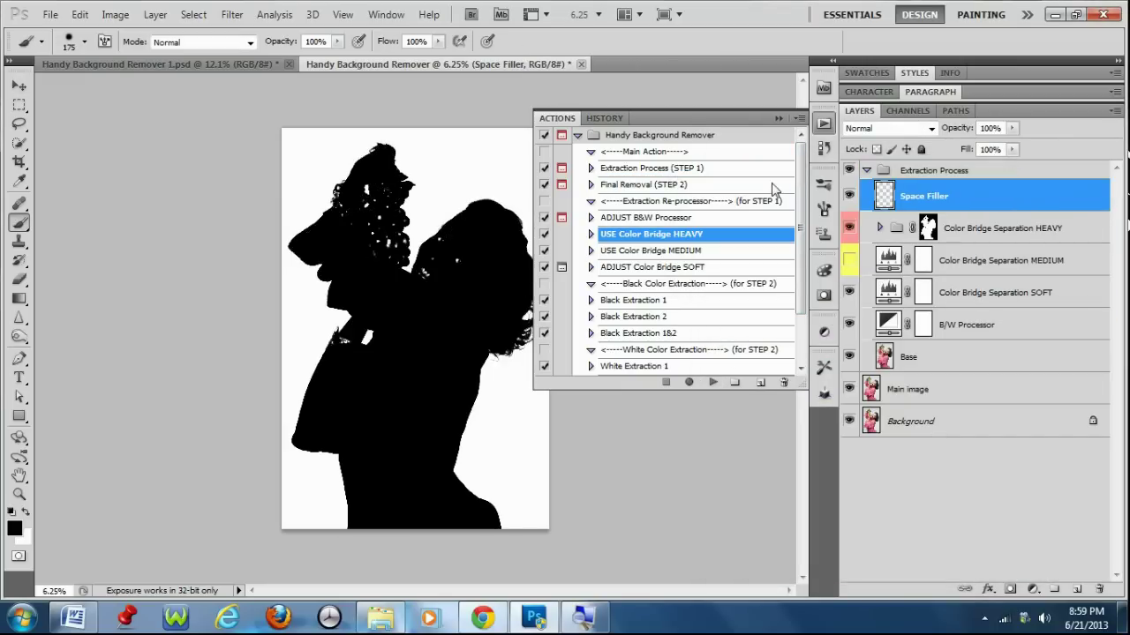
left_click(779, 117)
Step: Paint the inside of the woman's head, arms and body solid black on the Space Filler layer with a 400 px brush
scroll(414, 324, "up", 3)
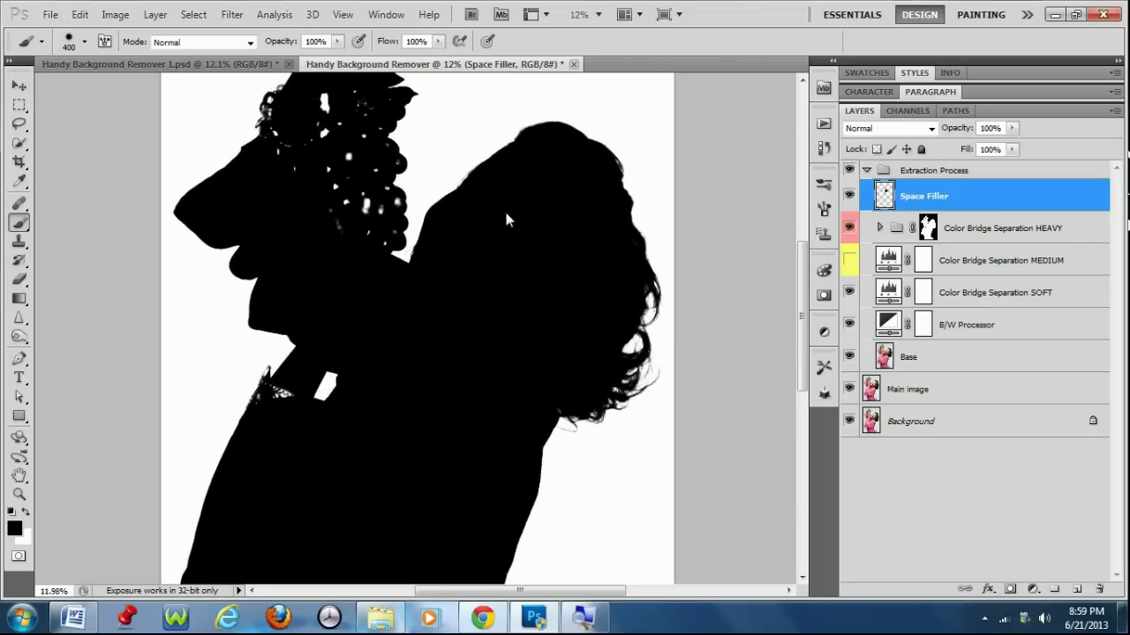
scroll(424, 476, "down", 3)
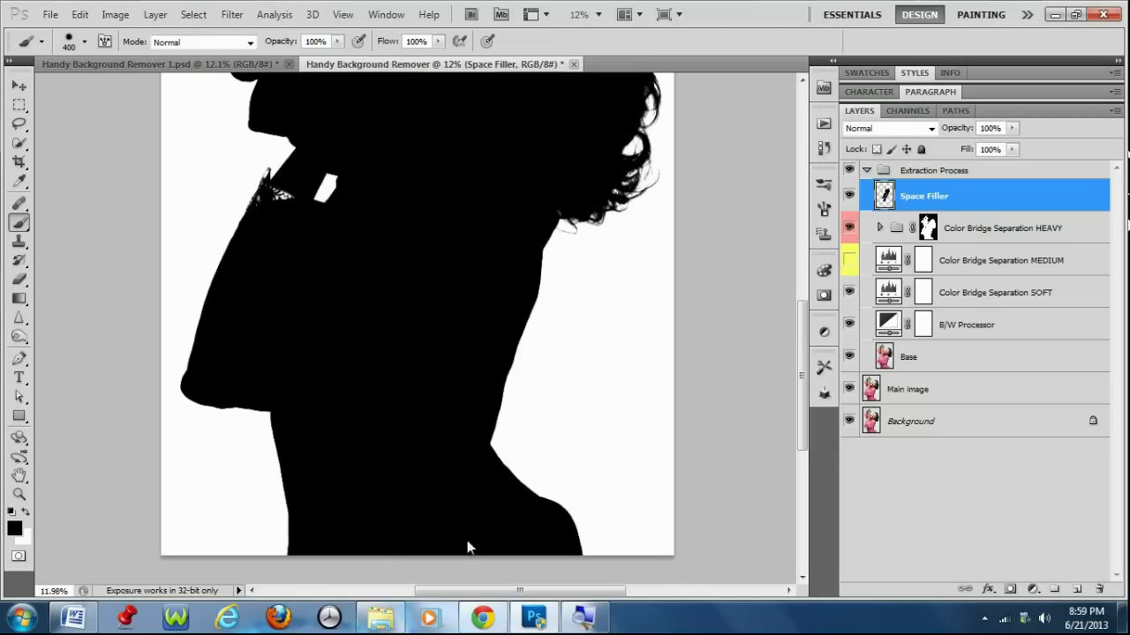
scroll(436, 353, "up", 8)
scroll(436, 353, "up", 1)
scroll(307, 406, "down", 3)
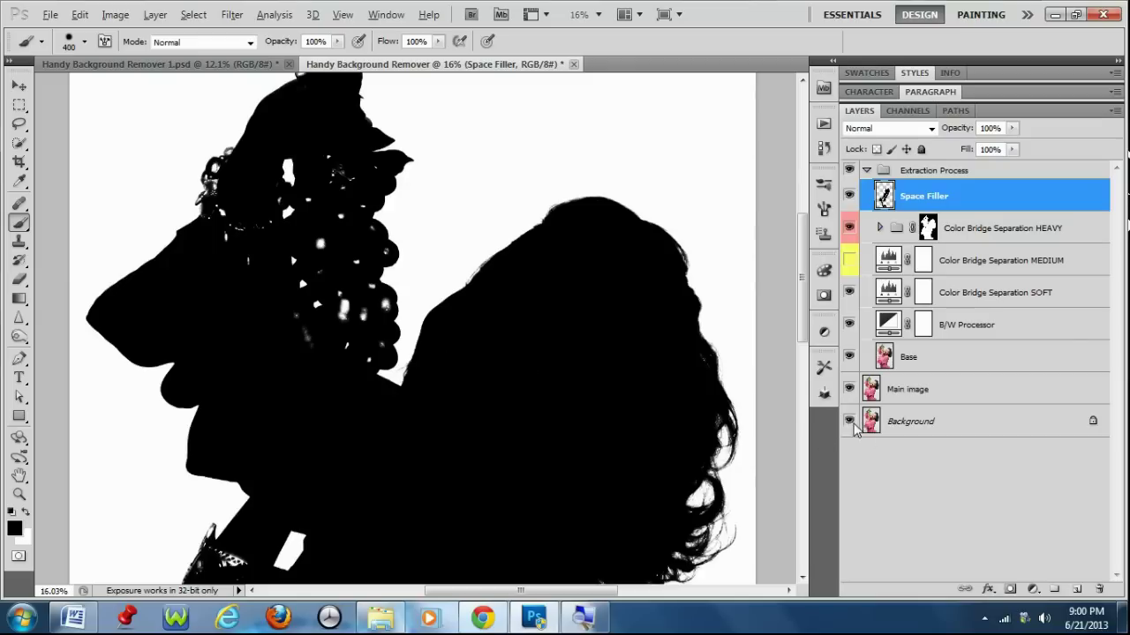
Step: Compare the black silhouette around the grapes with the original photo by repeatedly isolating the Background layer
left_click(850, 423, "alt")
left_click(850, 423, "alt")
left_click(850, 423, "alt")
left_click(850, 423, "alt")
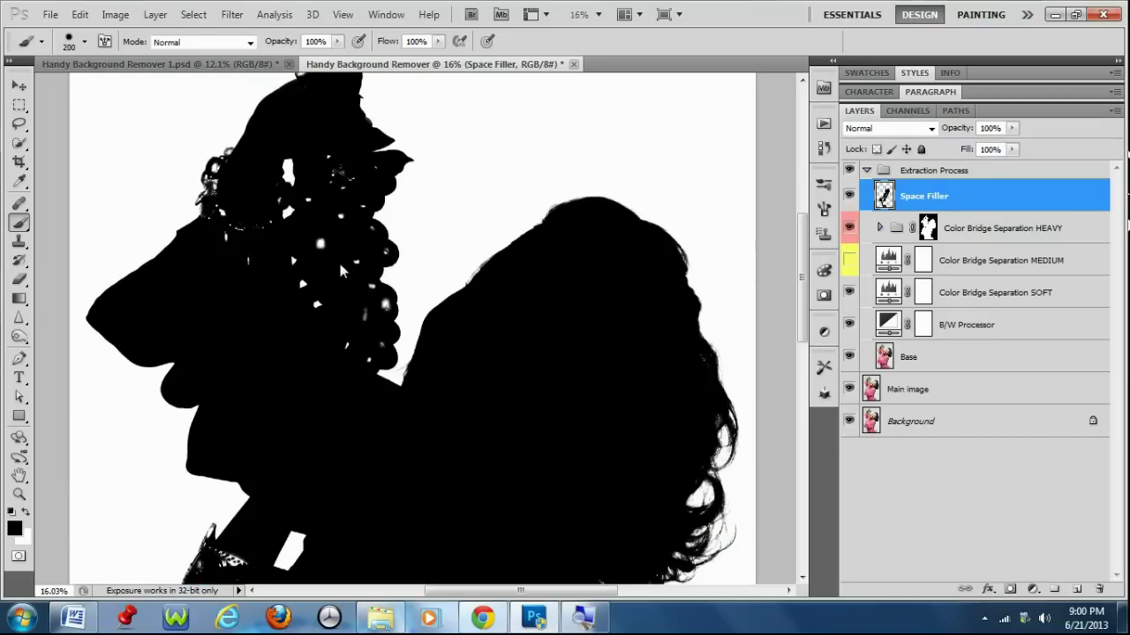
left_click(850, 423, "alt")
left_click(849, 423, "alt")
Step: Paint the white highlights in the lower and middle grapes black on the Space Filler layer with a 125 px brush
scroll(364, 316, "up", 2)
key("bracketleft")
key("bracketleft")
key("bracketleft")
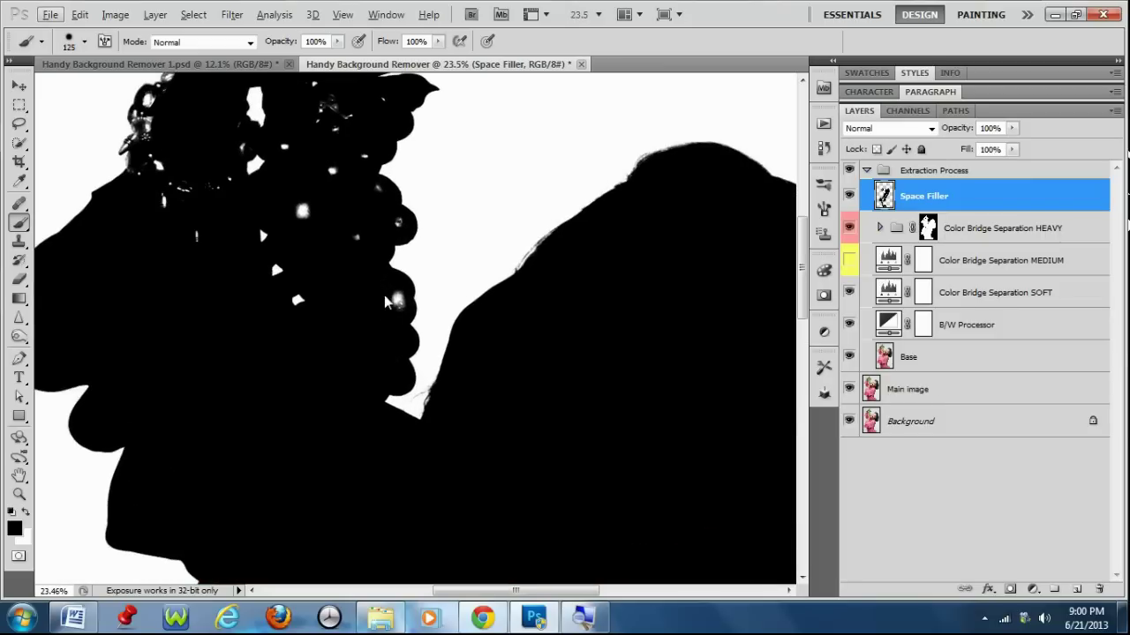
left_click(300, 213)
left_click(201, 234)
left_click(182, 180)
left_click(165, 196)
left_click(159, 171)
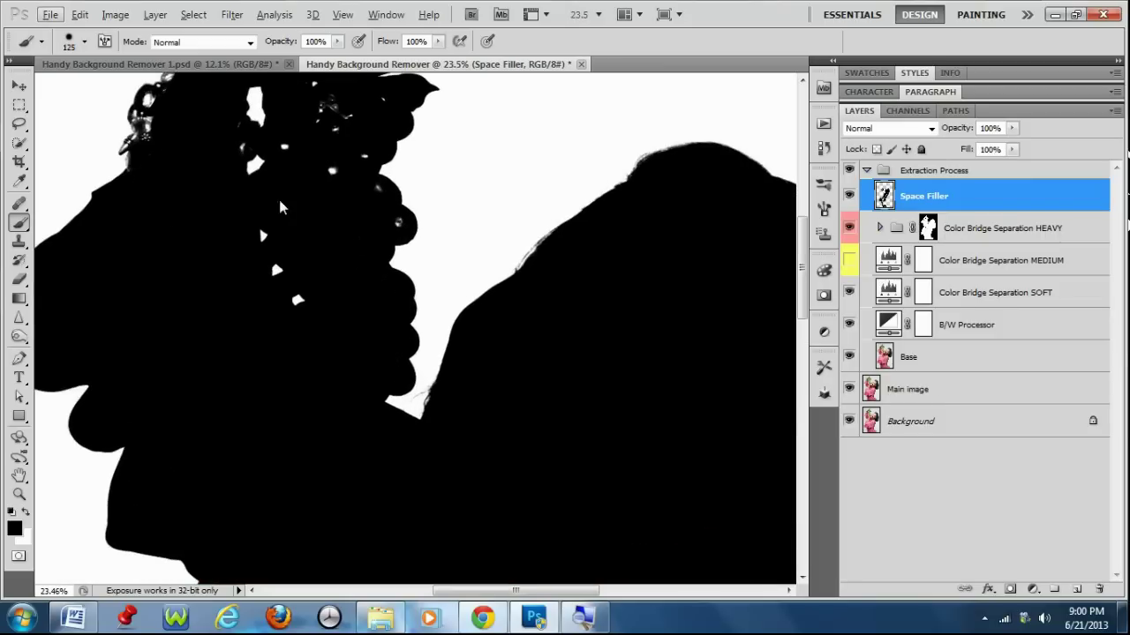
Step: Fill the remaining white specks on the outer and upper grapes near the leaves with black
left_click(395, 225)
scroll(303, 252, "up", 3)
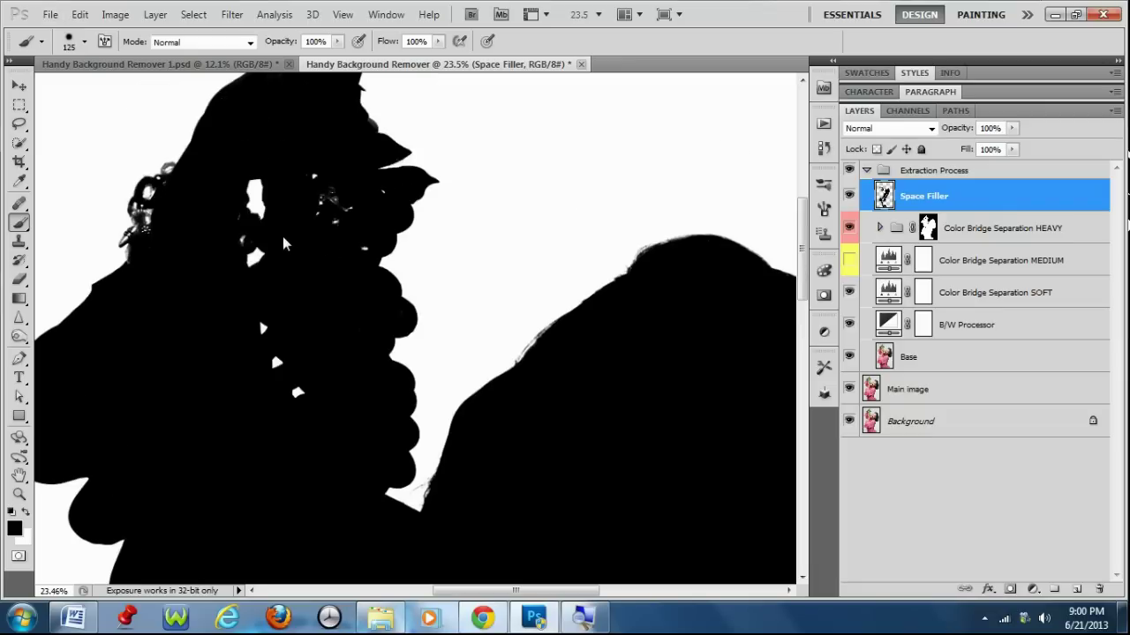
left_click(327, 198)
scroll(348, 317, "up", 3)
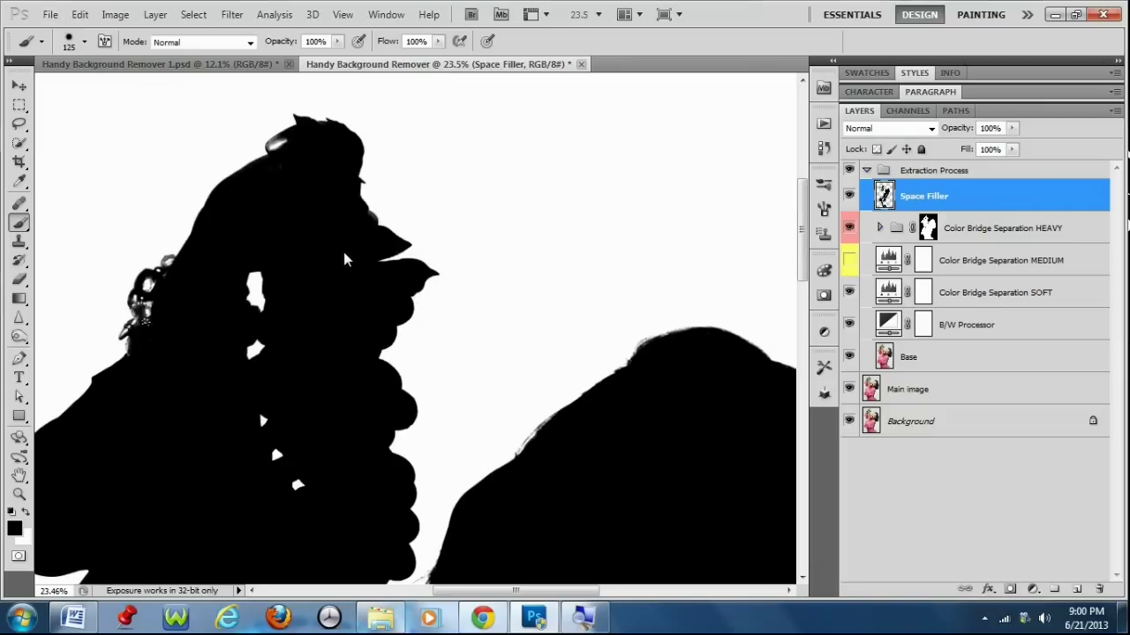
scroll(203, 380, "up", 2)
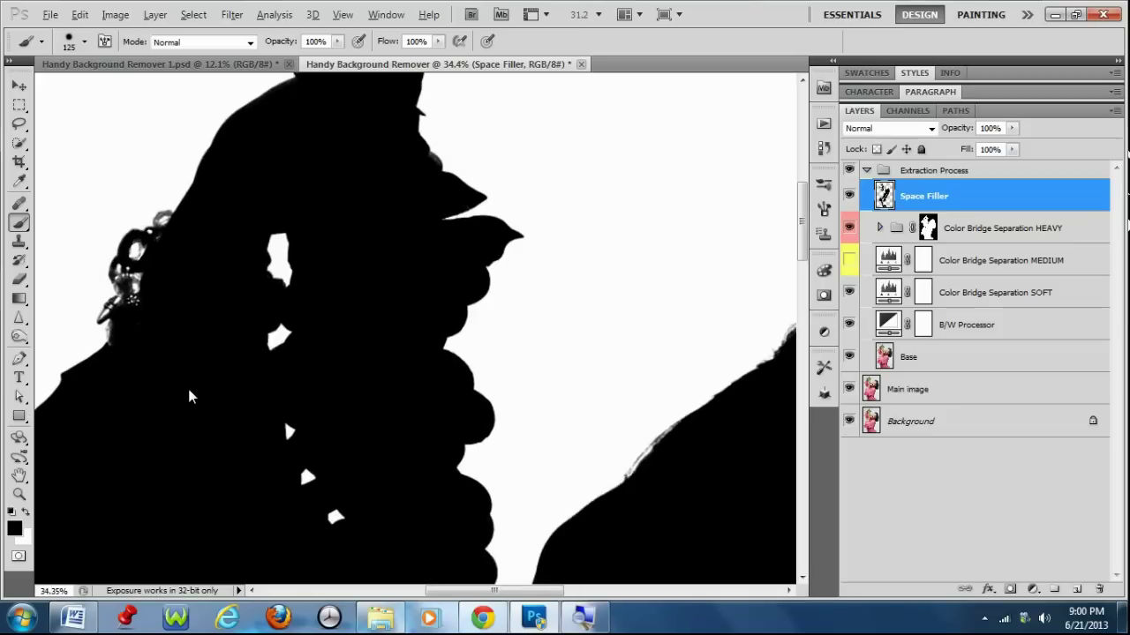
Step: Draw a closed Pen path around the speckled grey edge beside the lower arm, following its outer contour
left_click_drag(283, 446, 363, 391)
scroll(363, 391, "up", 1)
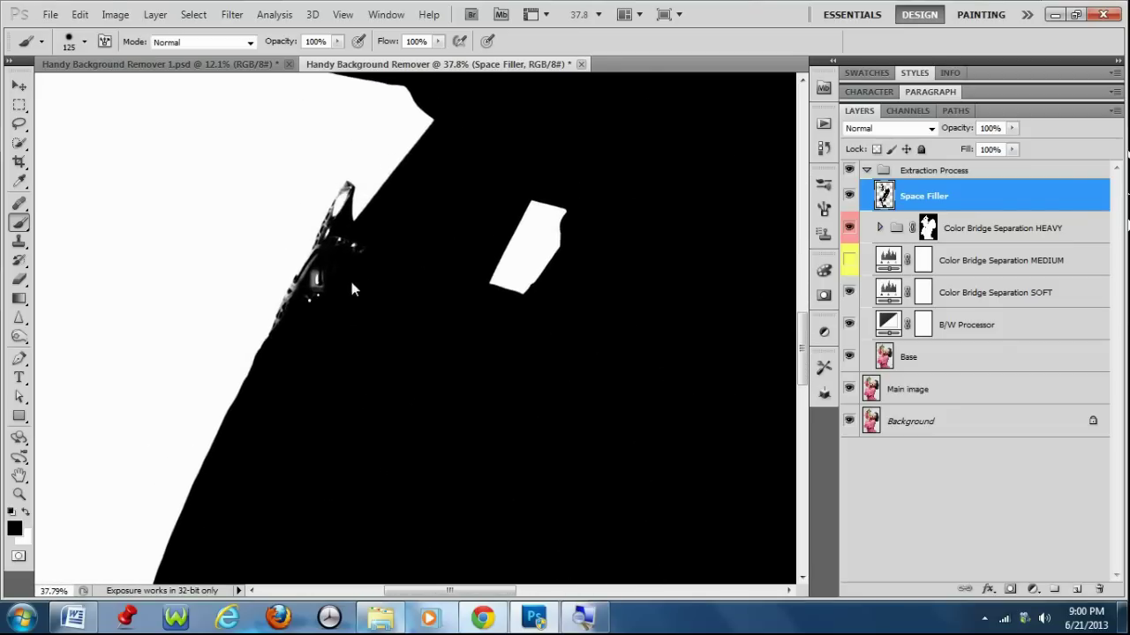
key("p")
scroll(324, 303, "up", 3)
left_click(239, 353)
left_click_drag(287, 245, 311, 202)
left_click(288, 245, "alt")
left_click_drag(342, 132, 363, 101)
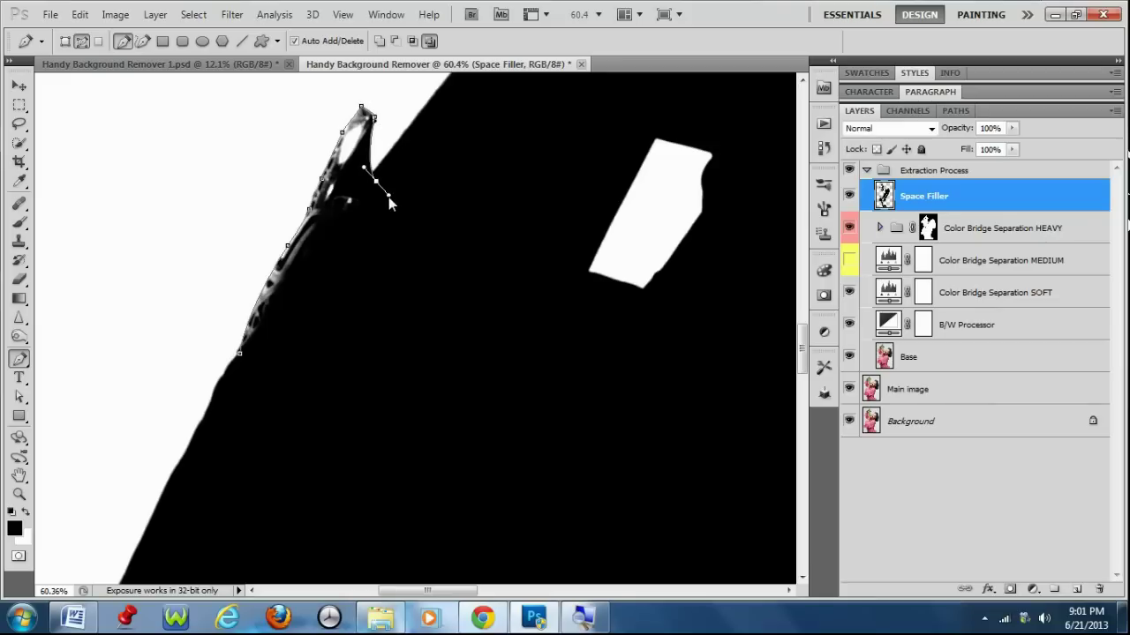
left_click_drag(333, 429, 290, 429)
left_click(241, 354)
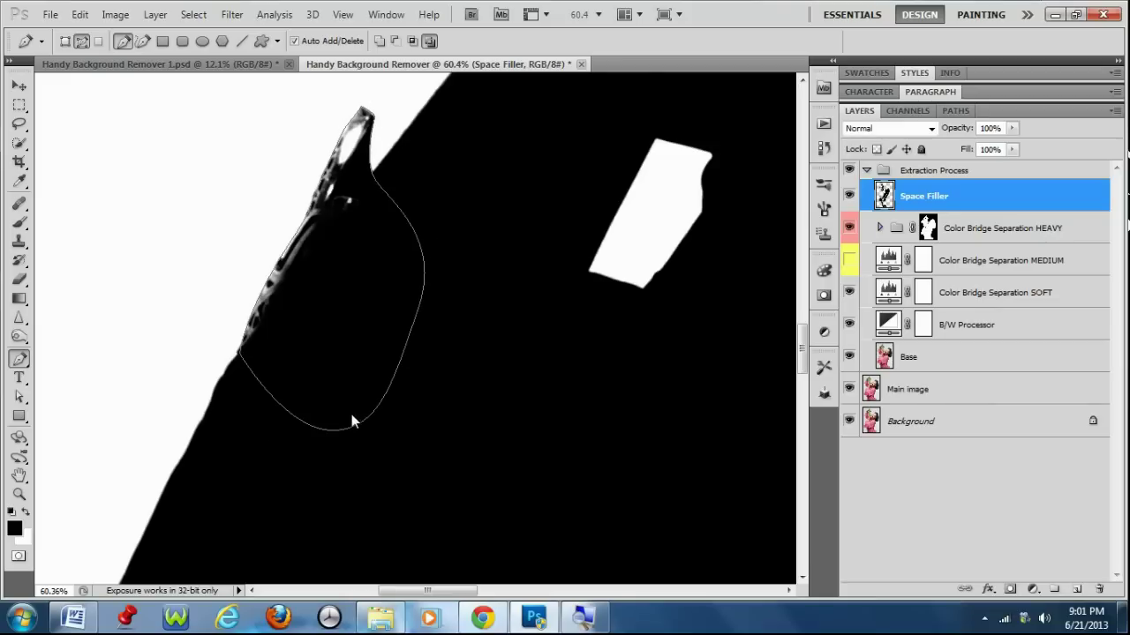
key("a")
left_click(240, 356)
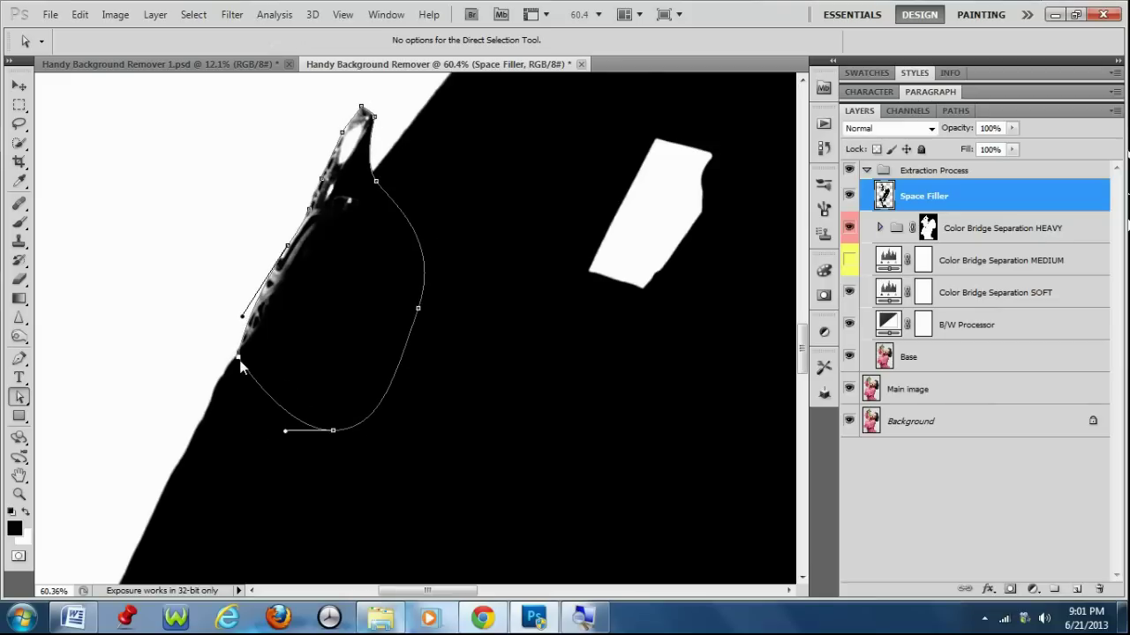
Step: Convert the path to a new selection with a 3-pixel feather, fill it with black and deselect
right_click(367, 317)
left_click(429, 393)
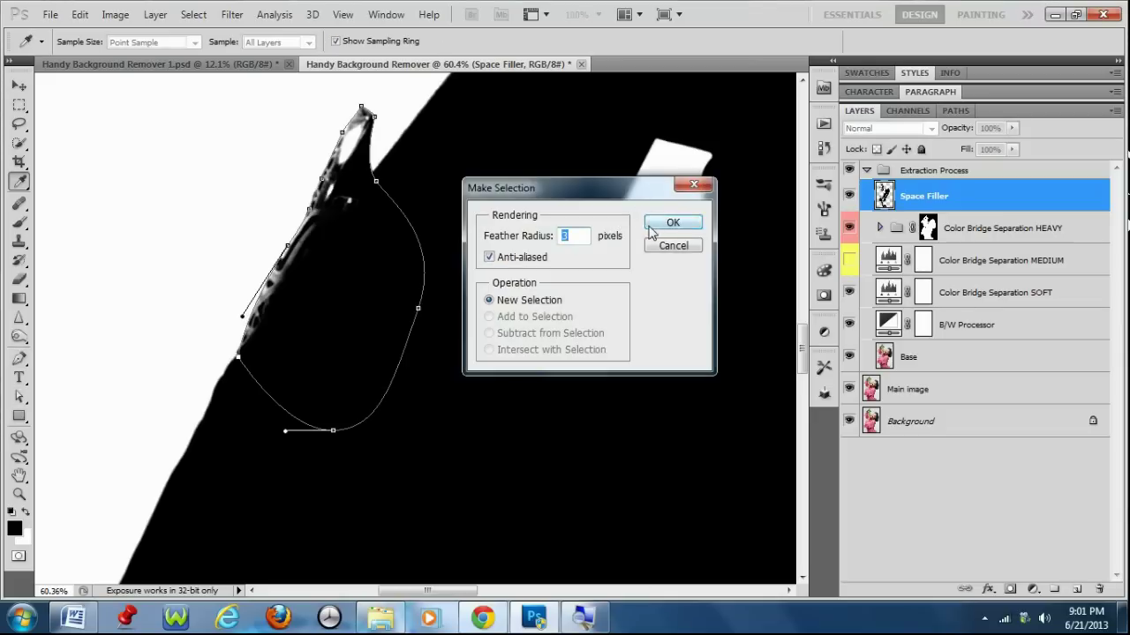
left_click(650, 228)
key("alt+BackSpace")
key("ctrl+d")
Step: Outline the sloping edge below the oval highlight with a Pen path, turn it into a selection, fill it black and deselect
scroll(614, 239, "up", 3)
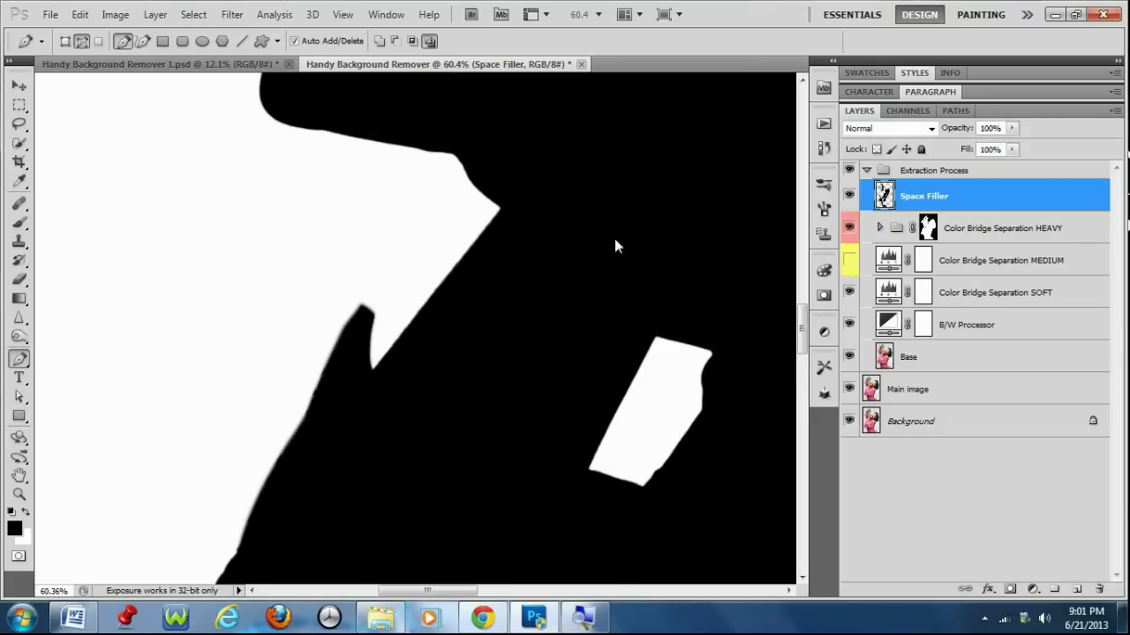
left_click_drag(615, 239, 491, 374)
left_click_drag(529, 176, 591, 314)
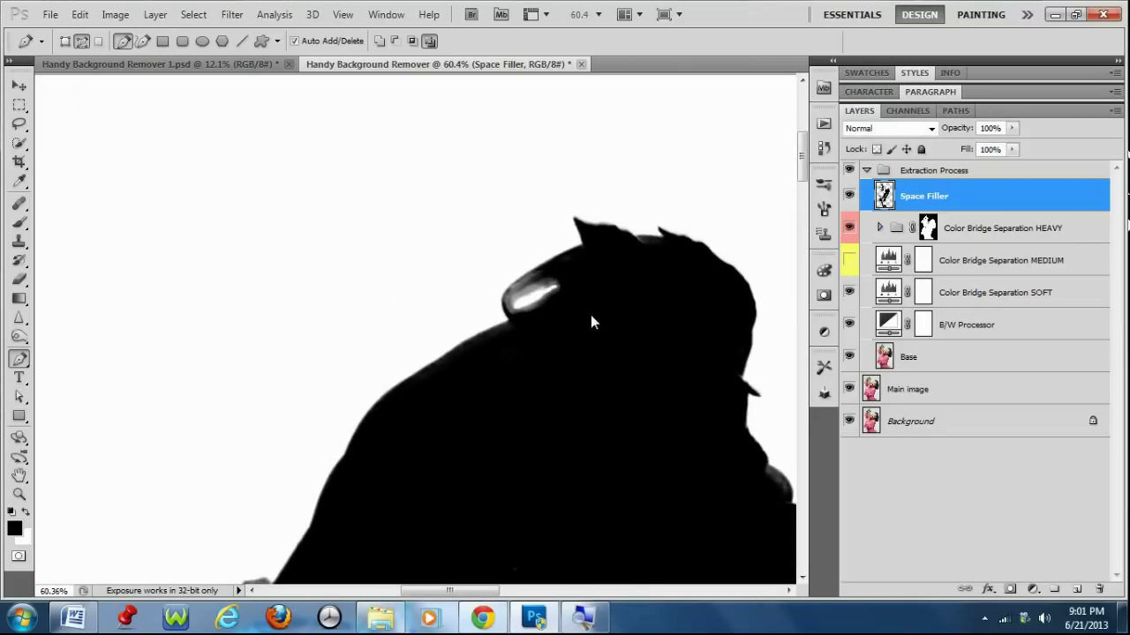
left_click_drag(456, 347, 550, 317)
left_click_drag(575, 366, 557, 409)
left_click_drag(512, 460, 455, 474)
left_click(369, 420)
right_click(447, 380)
left_click(502, 450)
key("Return")
scroll(578, 248, "down", 2)
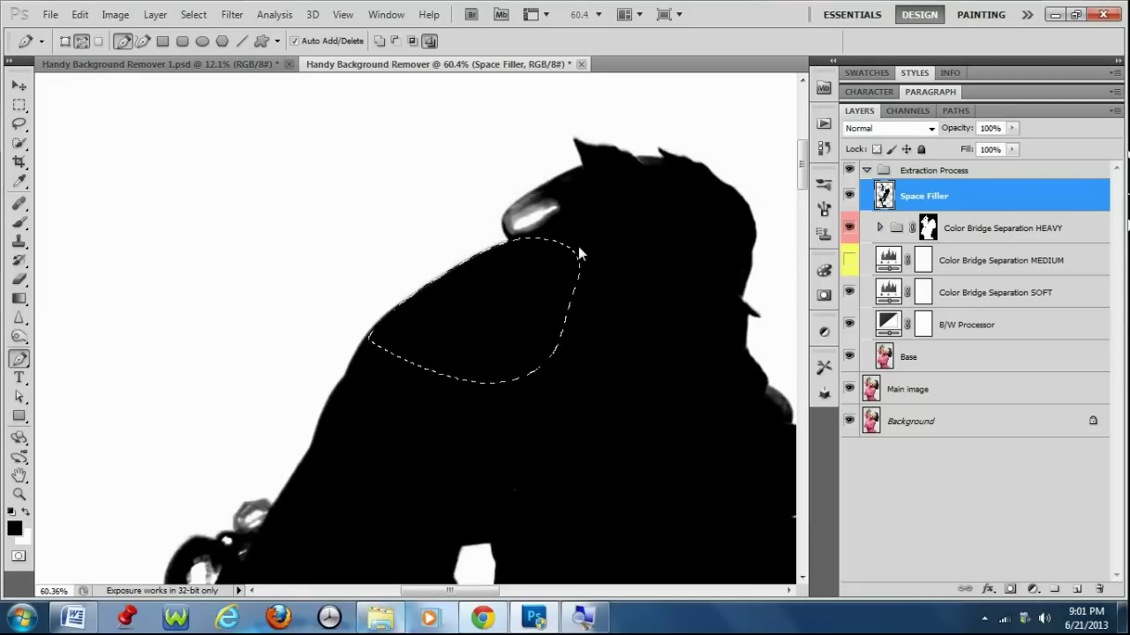
key("ctrl+d")
Step: Paint the grey bump above the leaf and the specks along the leaf's edge black with a 70 px brush
key("b")
scroll(621, 448, "down", 2)
scroll(513, 402, "right", 4)
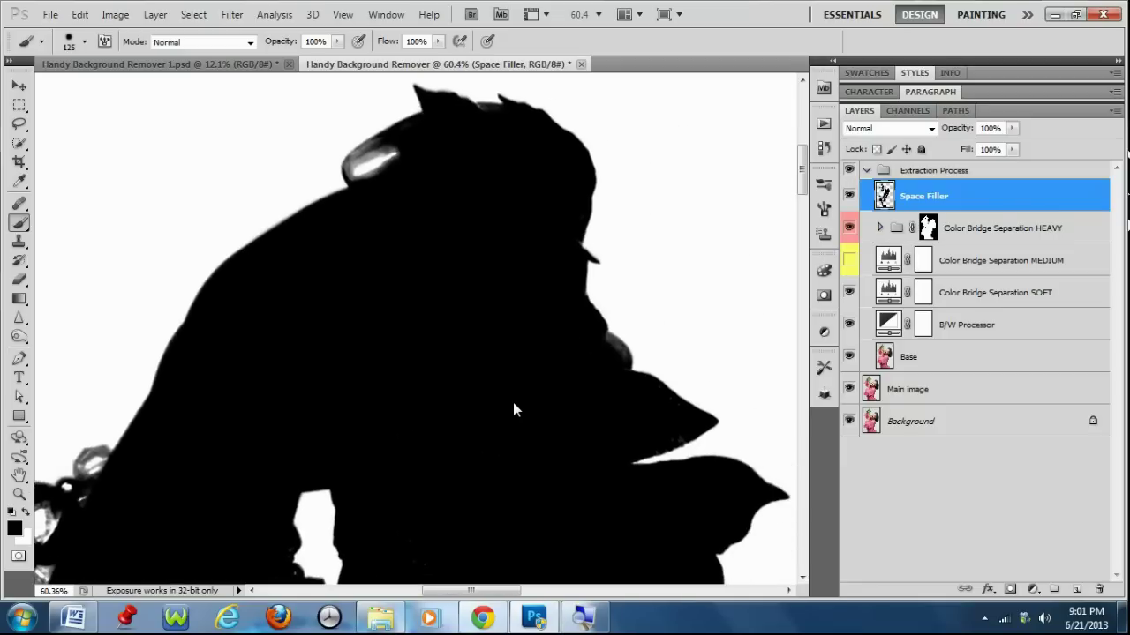
scroll(501, 441, "down", 5)
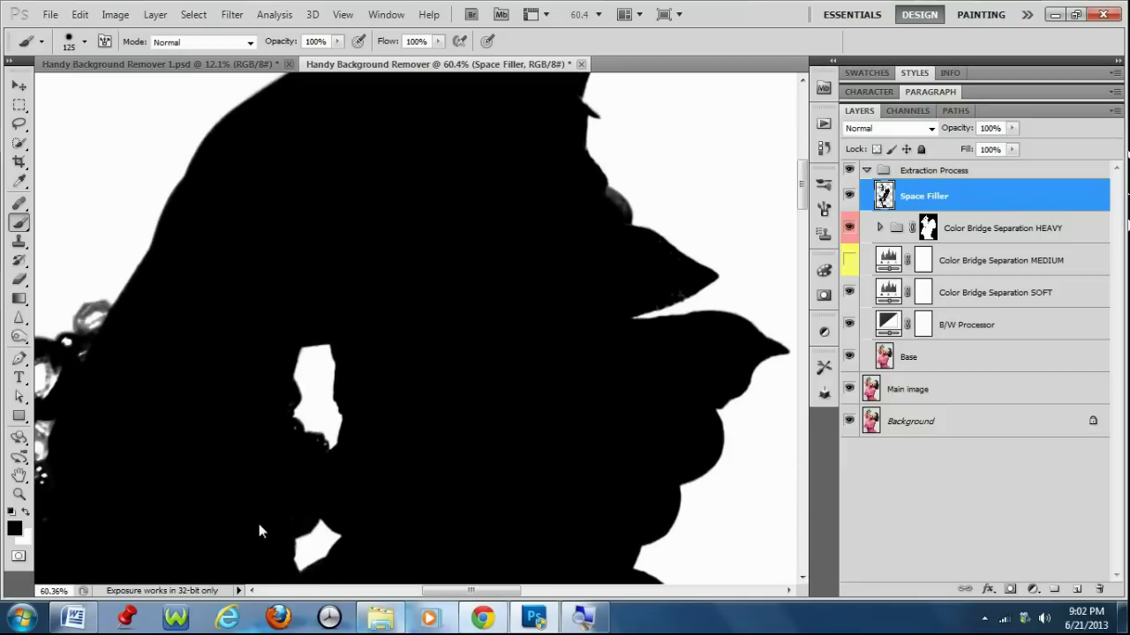
scroll(598, 357, "up", 2)
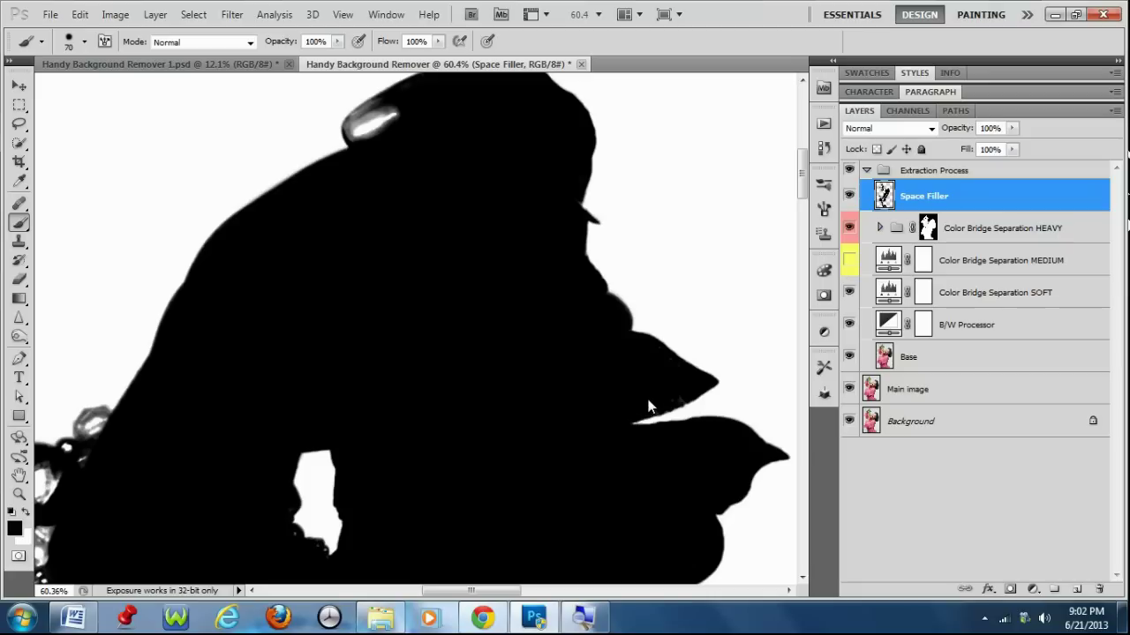
scroll(653, 363, "up", 3)
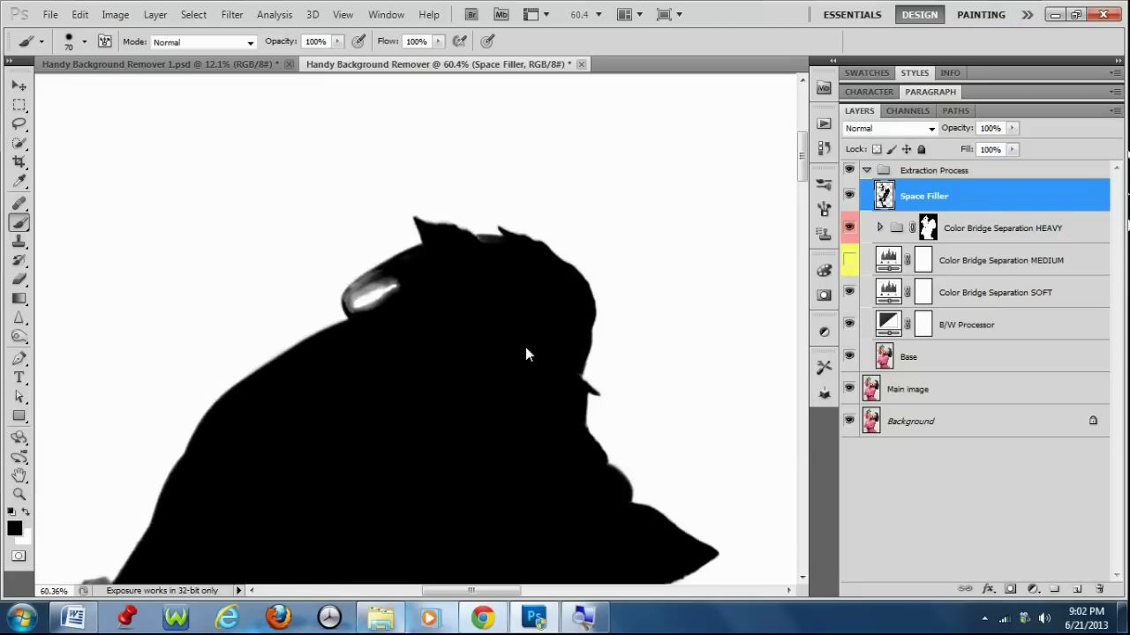
Step: Outline the grey upper rim of the oval highlight with a Pen path, fill it black as a selection and deselect
key("p")
scroll(393, 303, "up", 3)
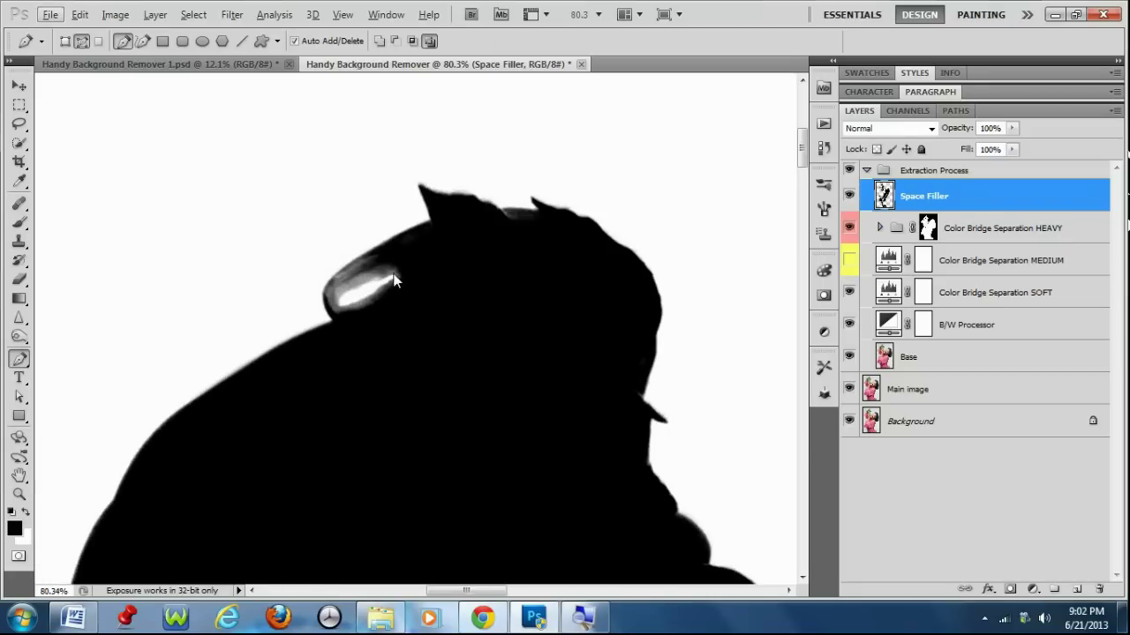
left_click(391, 237)
left_click_drag(325, 305, 345, 334)
left_click_drag(403, 276, 414, 280)
left_click(392, 237)
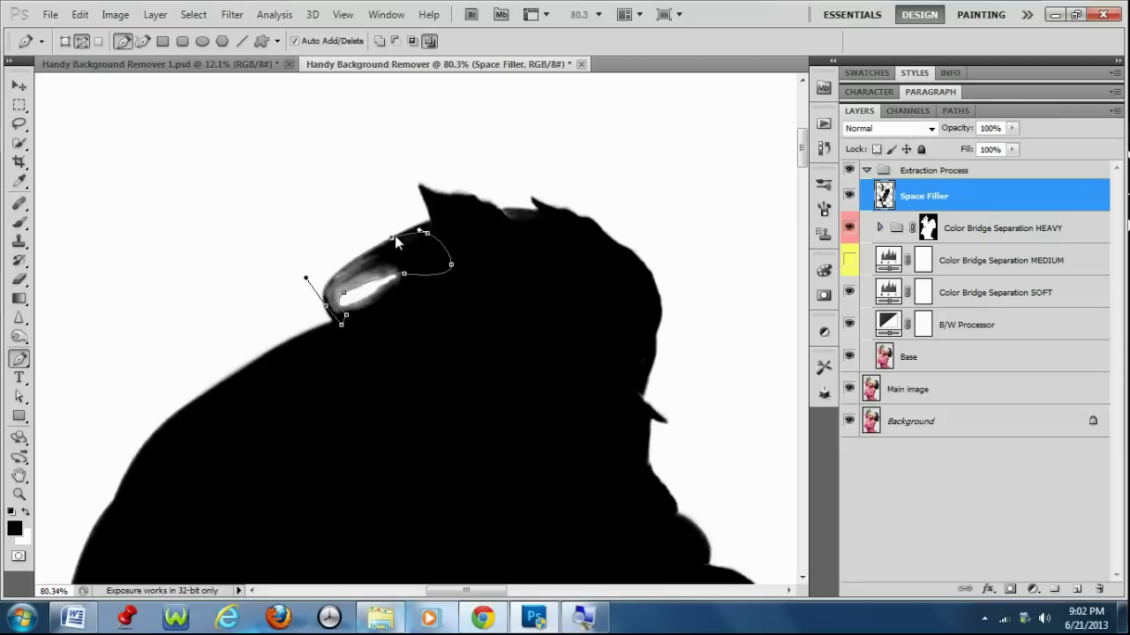
right_click(410, 250)
left_click(497, 328)
left_click(668, 224)
key("ctrl+d")
Step: Enclose the grey lower edge of the oval highlight with a Pen path, fill it black as a selection and deselect
left_click_drag(373, 295, 351, 304)
left_click(334, 305)
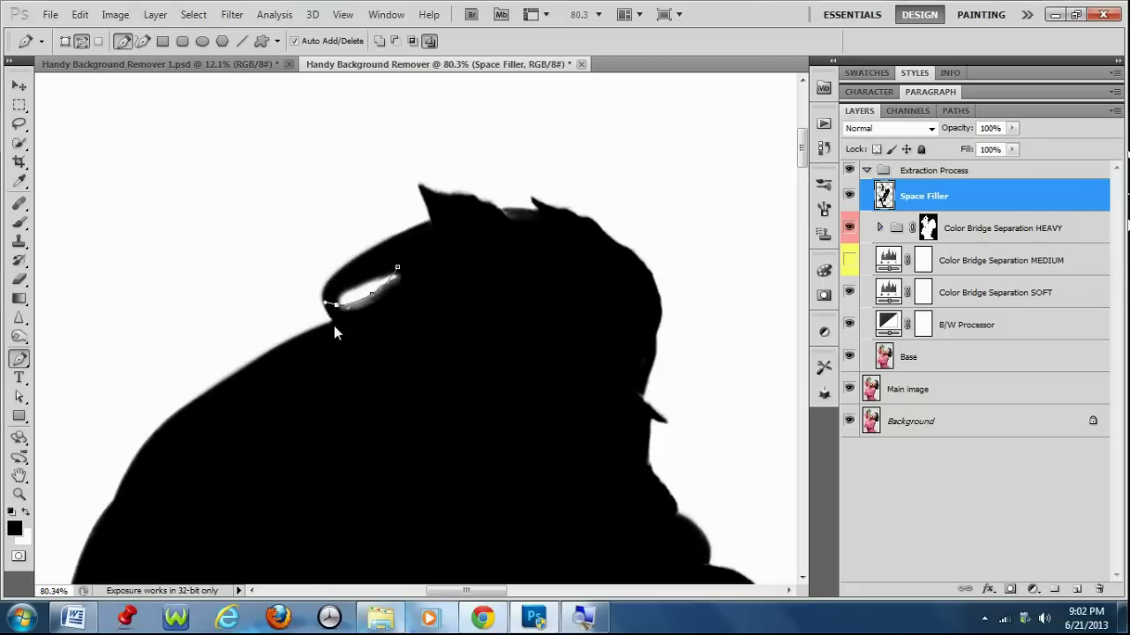
right_click(406, 291)
left_click(467, 366)
left_click(679, 232)
key("ctrl+d")
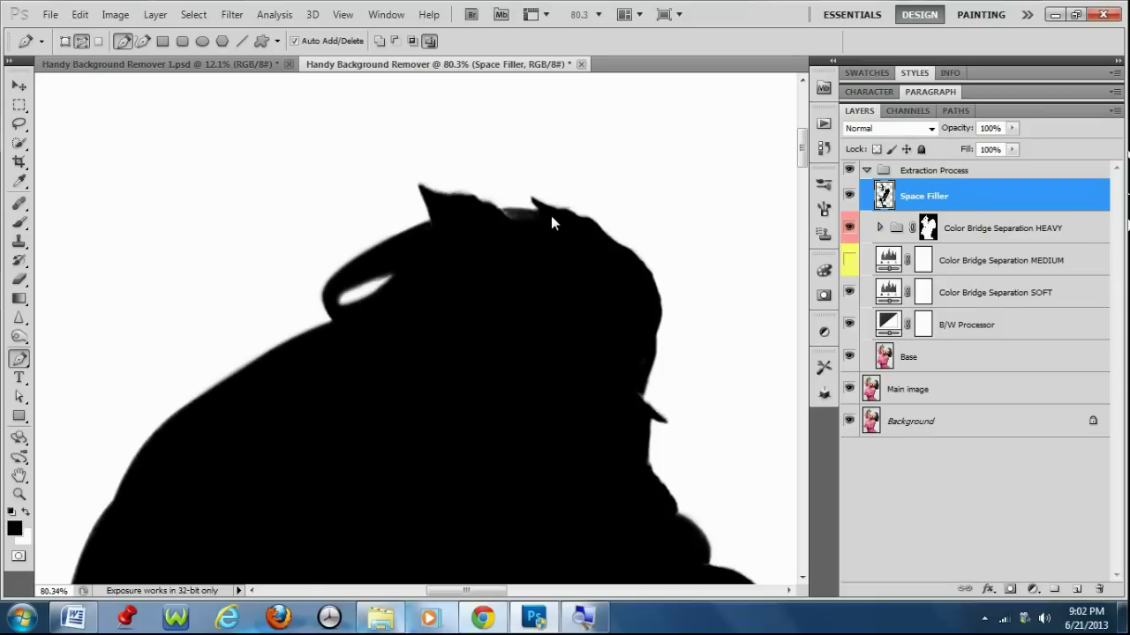
Step: Outline the grey strip between the two spikes atop the silhouette, make it a selection, fill it black and deselect
left_click_drag(475, 212, 425, 232)
right_click(536, 241)
left_click(599, 322)
left_click(673, 228)
key("ctrl+d")
Step: Paint out the stray specks around the white gaps inside the silhouette with the black brush
key("b")
scroll(632, 357, "down", 3)
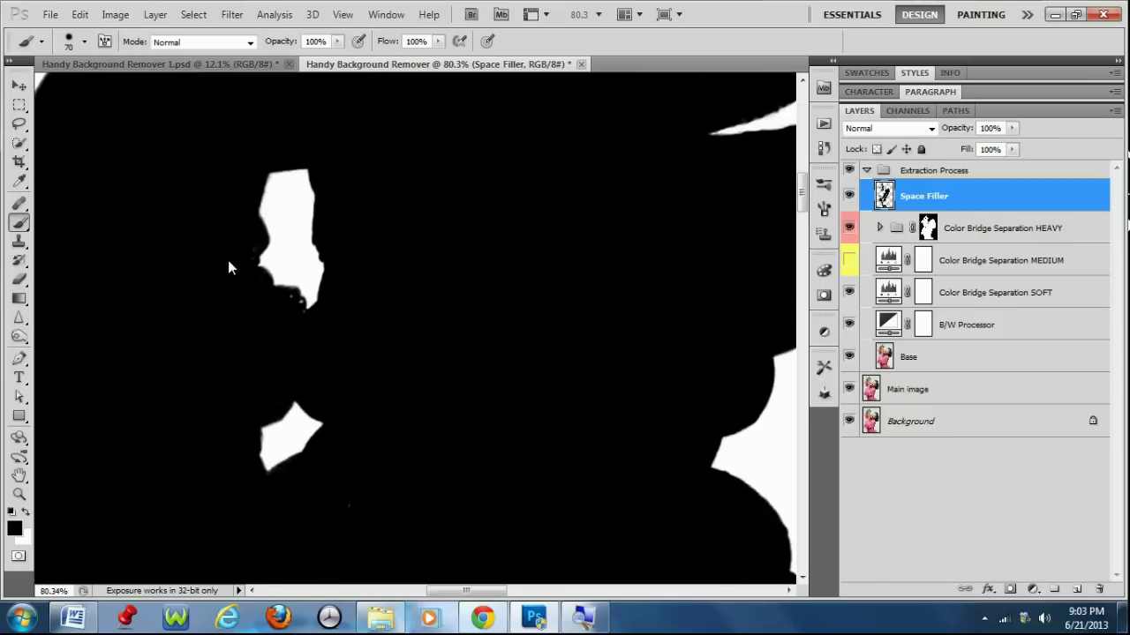
mouse_move(295, 496)
left_mouse_down()
mouse_move(311, 428)
mouse_move(486, 449)
mouse_move(513, 311)
left_mouse_up()
Step: Draw a closed Pen path around the faded grey edge below the bracelet's pointed charm
key("p")
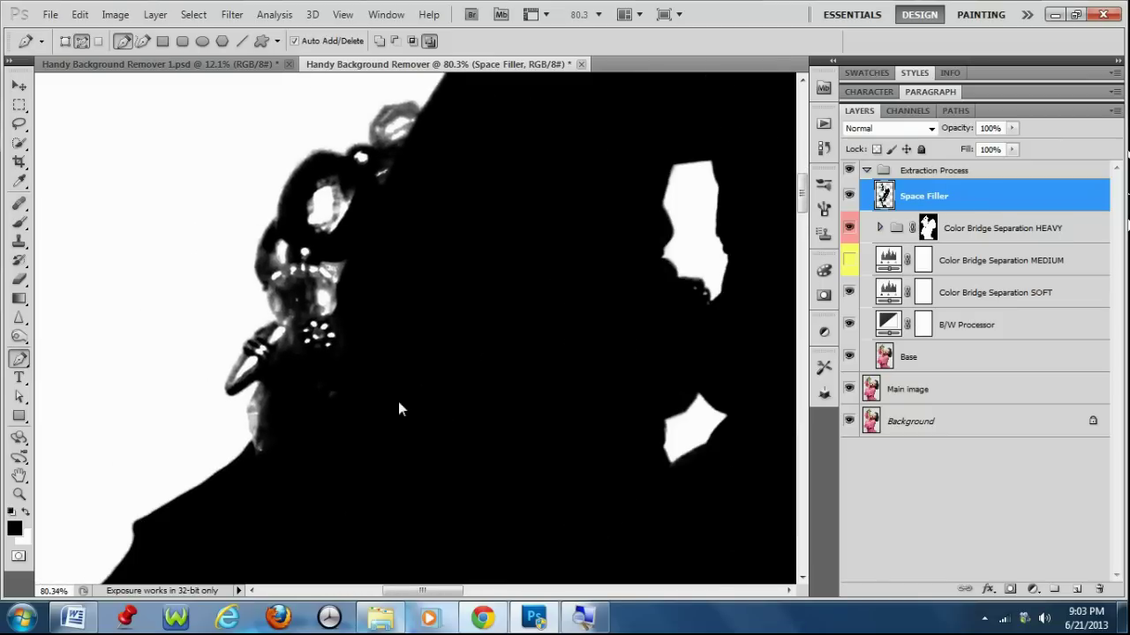
left_click(251, 404)
left_click_drag(371, 390, 376, 399)
left_click_drag(383, 409, 384, 422)
left_click_drag(357, 444, 341, 455)
left_click_drag(277, 473, 248, 480)
left_click(240, 468)
left_click(256, 445)
Step: Convert the path below the bracelet to a selection, fill it with black and deselect
right_click(294, 393)
left_click(358, 471)
left_click(658, 223)
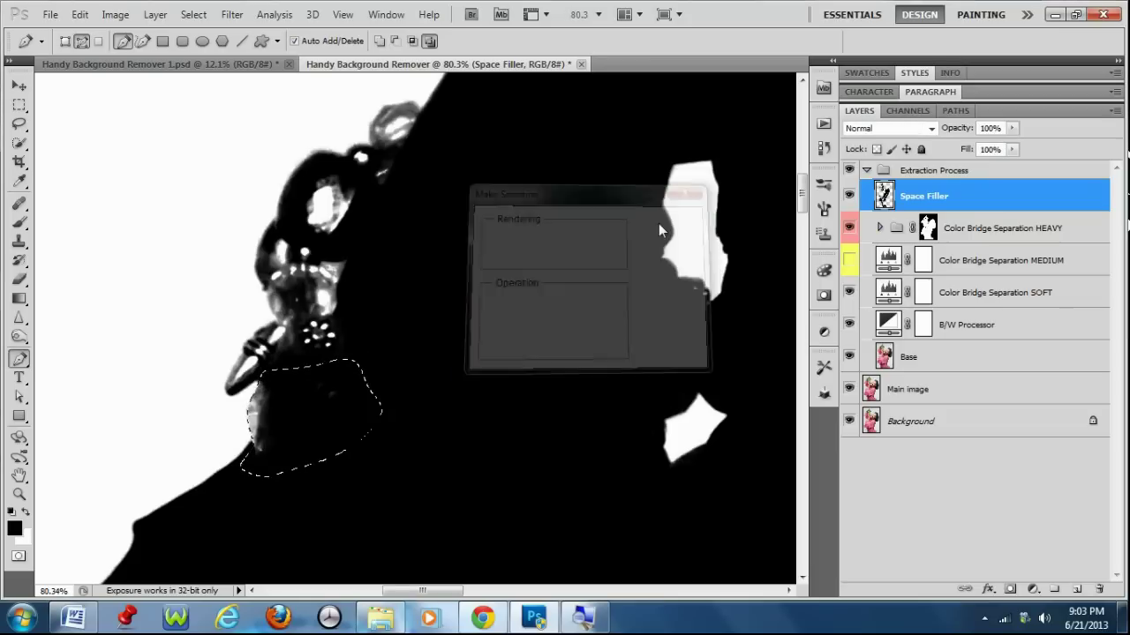
key("alt+BackSpace")
key("ctrl+d")
Step: Paint over the cluster of small white dots at the bracelet's lower end with a 50 px black brush
scroll(374, 372, "up", 1)
key("b")
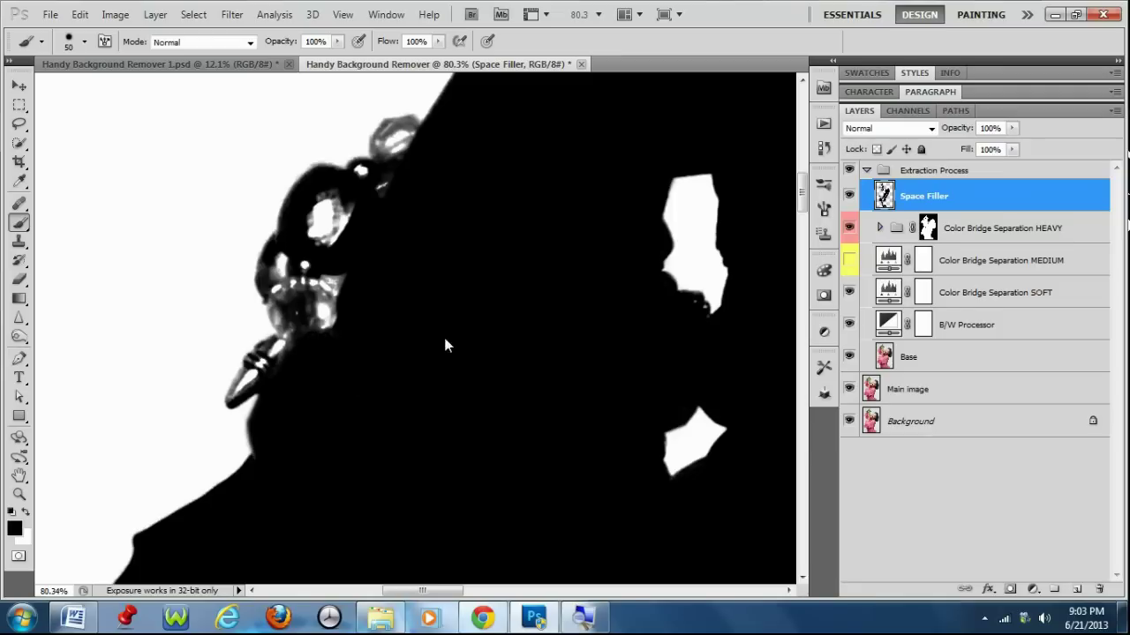
scroll(442, 342, "down", 1)
Step: Draw a closed Pen path around the mottled lower bracelet beads, checking their shape against the isolated Background photo
key("p")
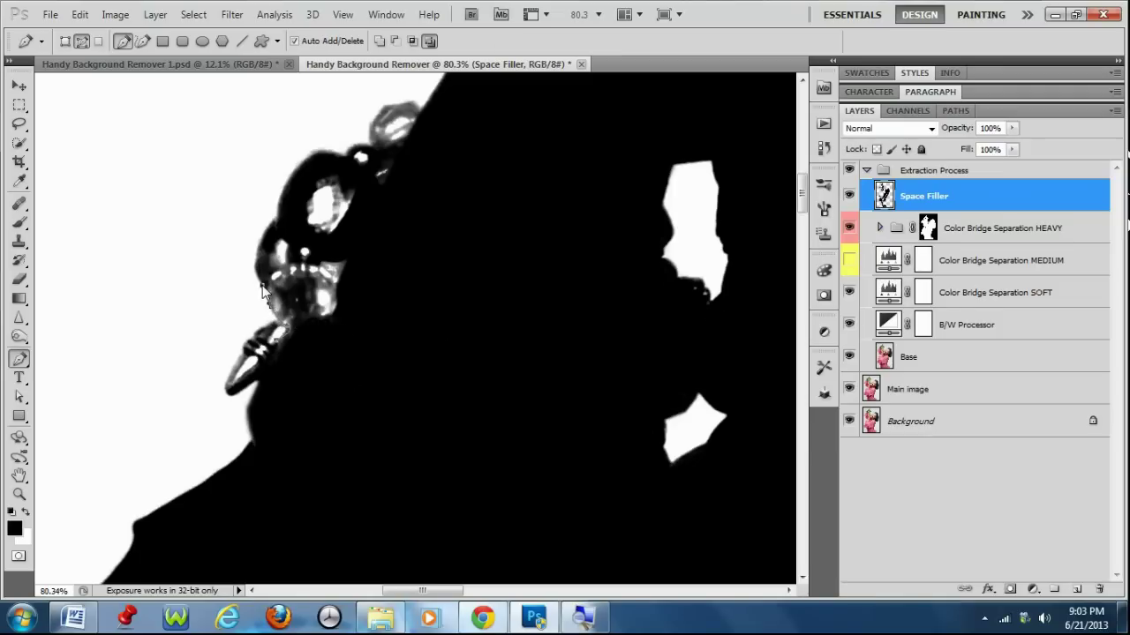
left_click_drag(291, 227, 304, 210)
left_click(272, 233, "alt")
left_click_drag(301, 234, 320, 236)
left_click(850, 421, "alt")
left_click(849, 422, "alt")
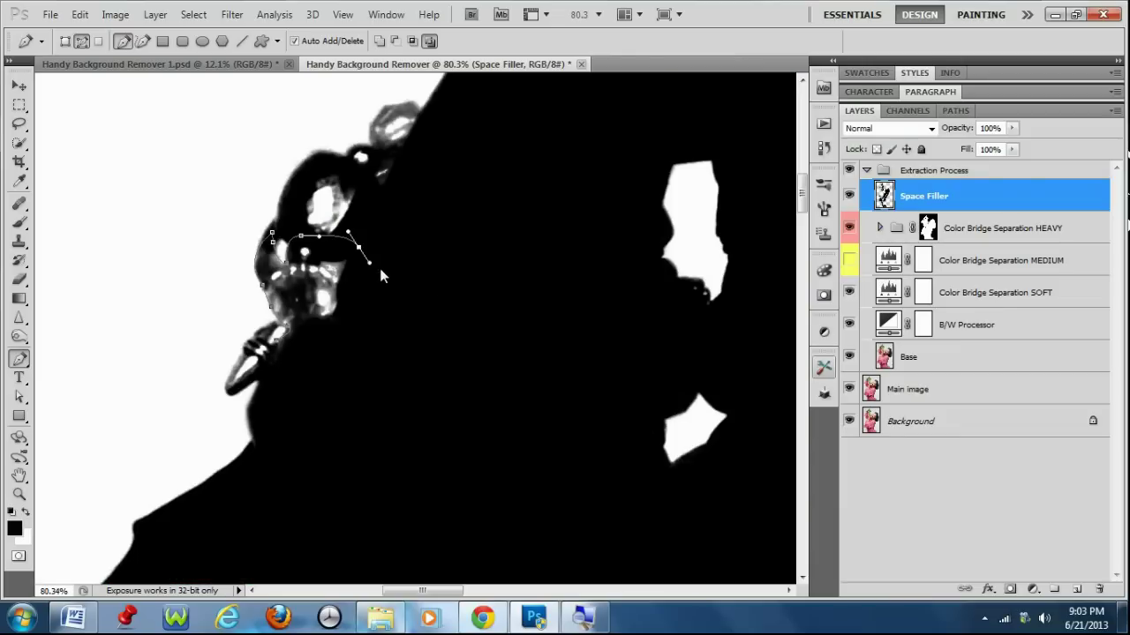
left_click(849, 421, "alt")
left_click(849, 421, "alt")
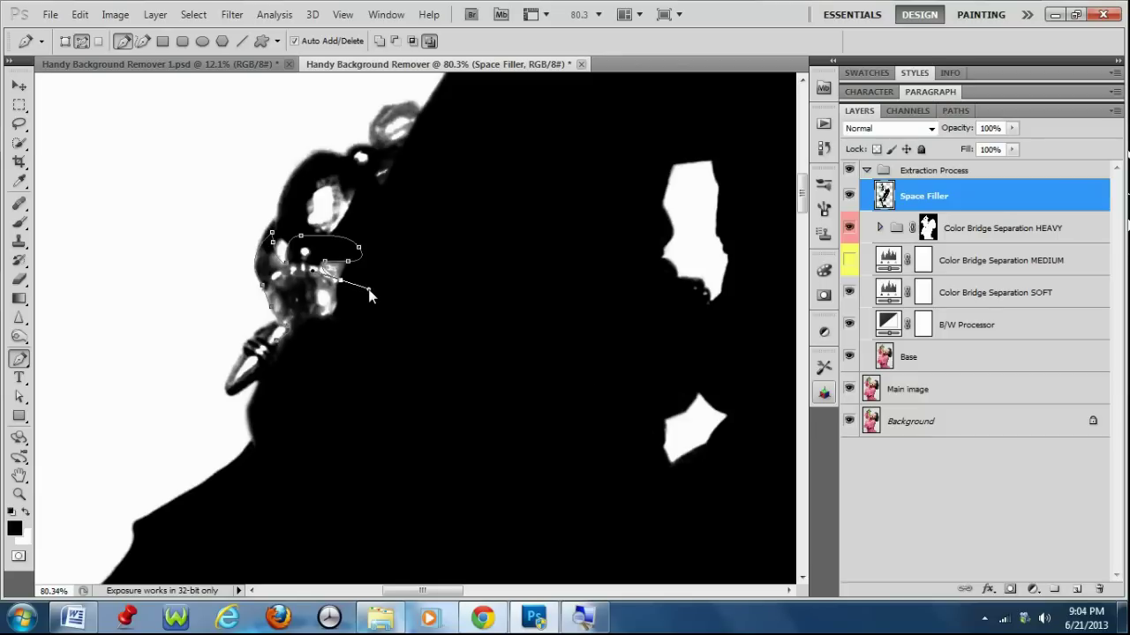
left_click_drag(349, 361, 285, 321)
Step: Turn the bracelet bead path into a selection and fill it with black
right_click(343, 320)
left_click(406, 399)
left_click(675, 228)
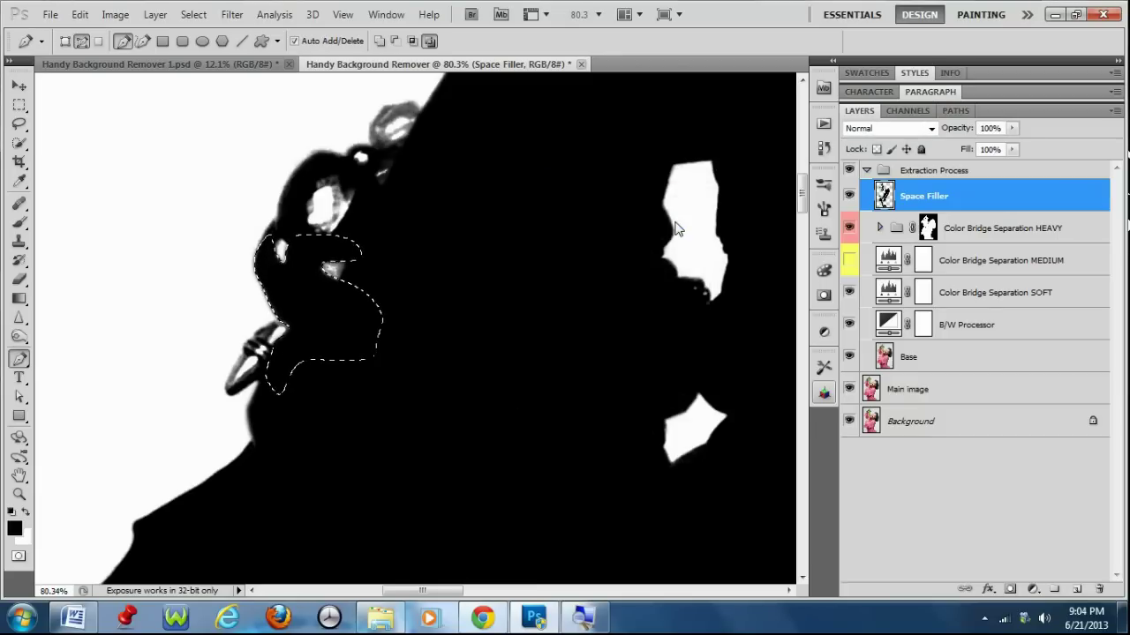
Step: Paint the small gap inside the bracelet white with the Brush tool and drop the bead selection
key("b")
key("x")
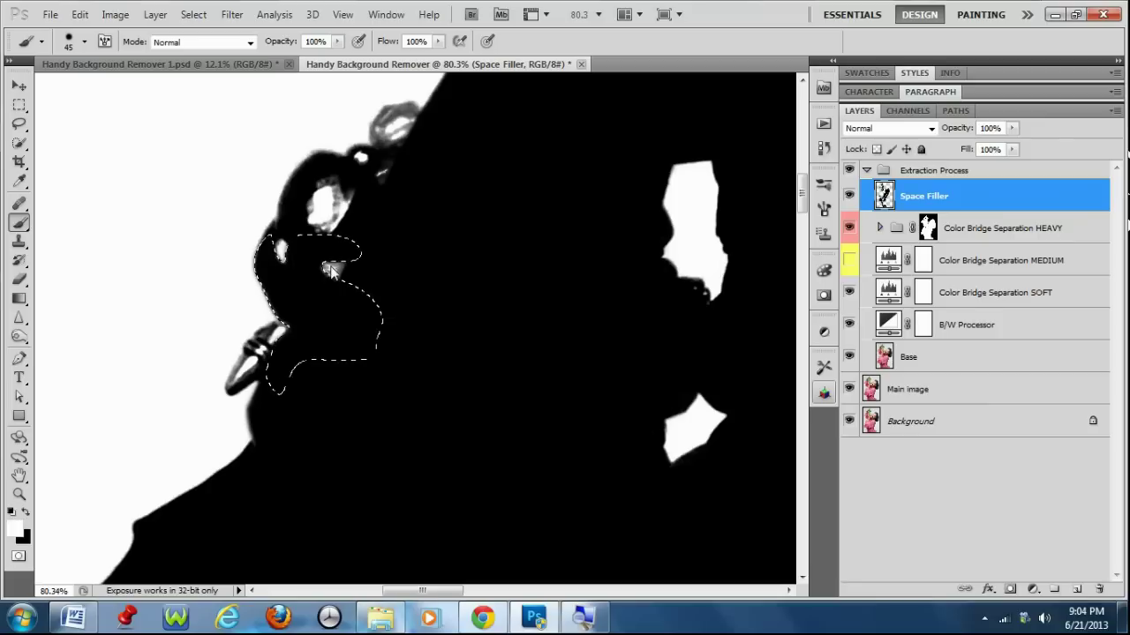
key("ctrl+d")
Step: Draw a Pen path along the outer edge and around the tip of the pointed bead below the bracelet
scroll(439, 327, "down", 1)
key("p")
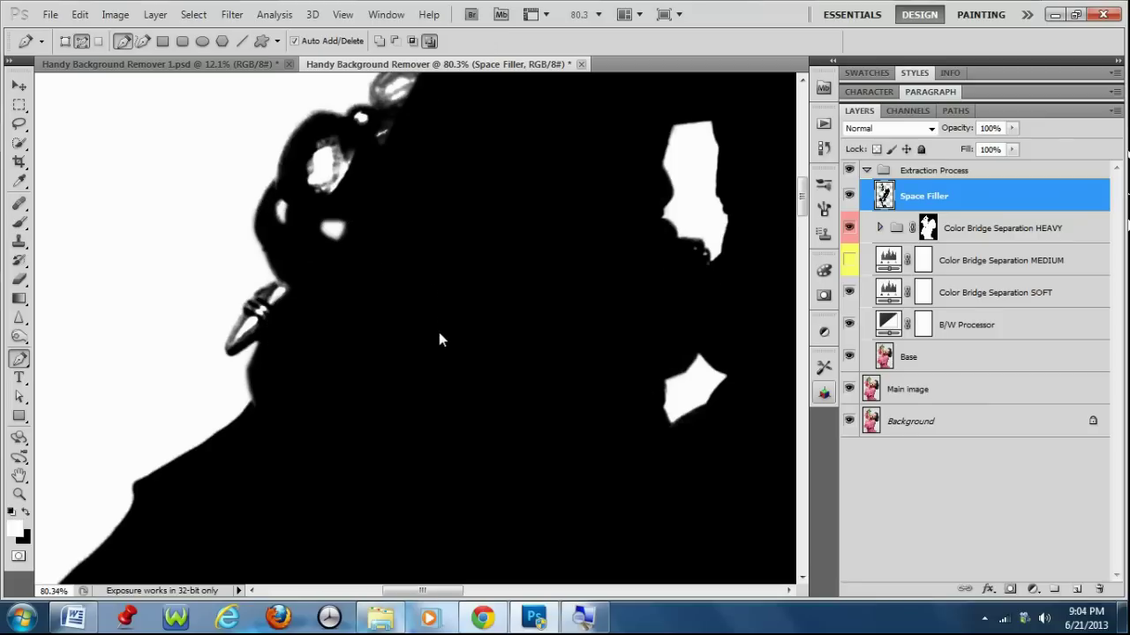
scroll(292, 338, "up", 2)
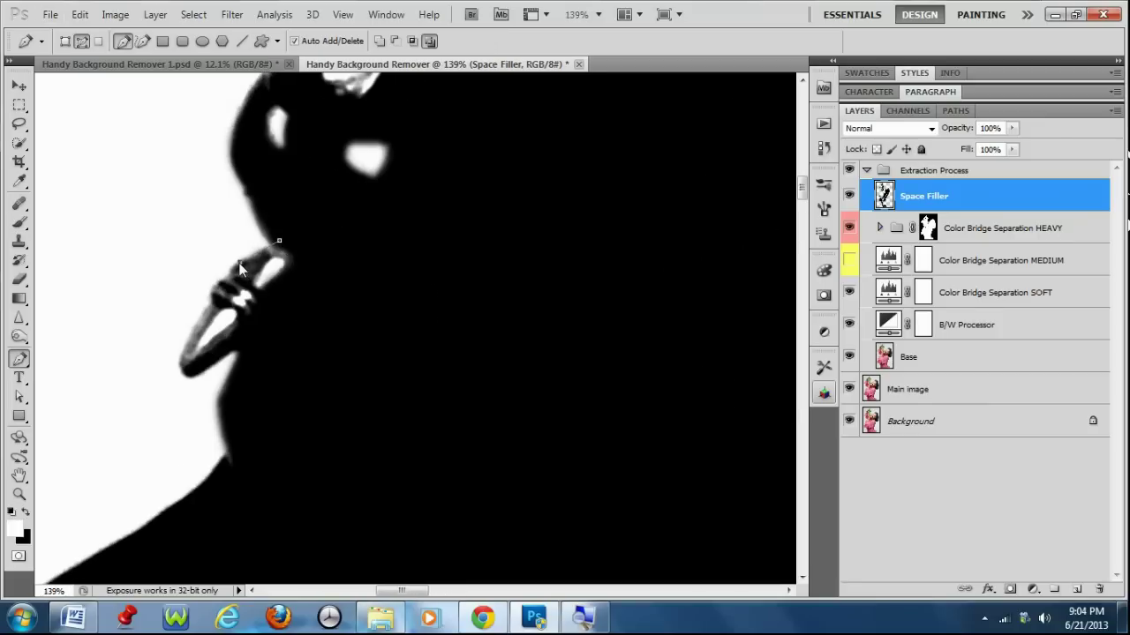
left_click(209, 288)
left_click_drag(183, 369, 193, 385)
key("super")
left_click(634, 44)
left_click_drag(204, 360, 226, 313)
key("super")
key("Escape")
key("alt")
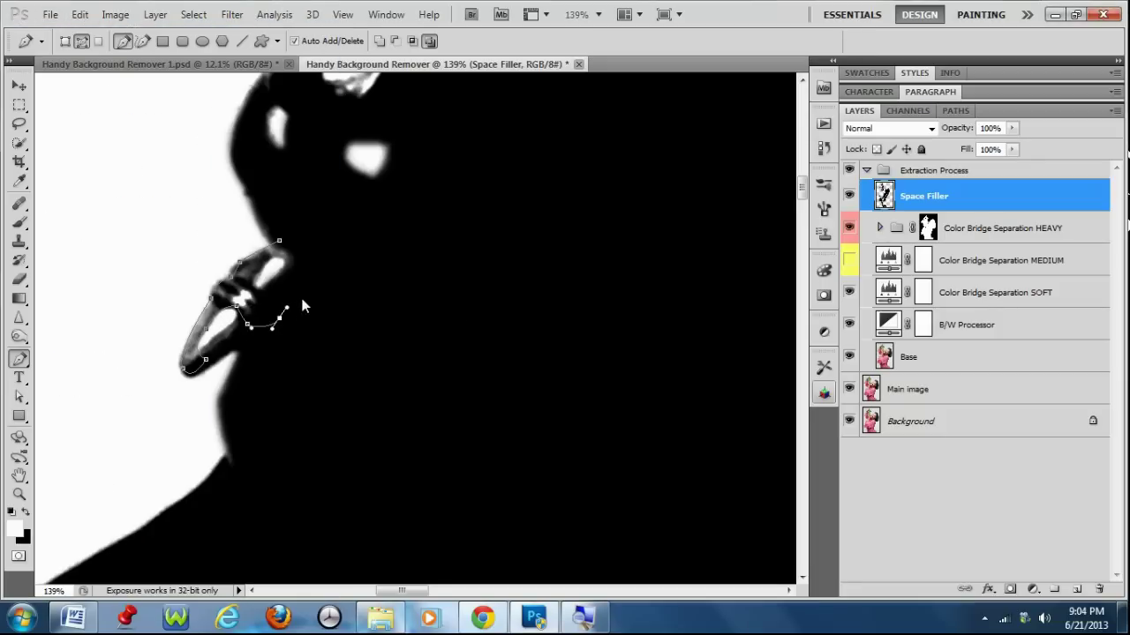
Step: Check the pointed bead against the isolated Background photo and close its path through the black silhouette
left_click(849, 421, "alt")
left_click(849, 421, "alt")
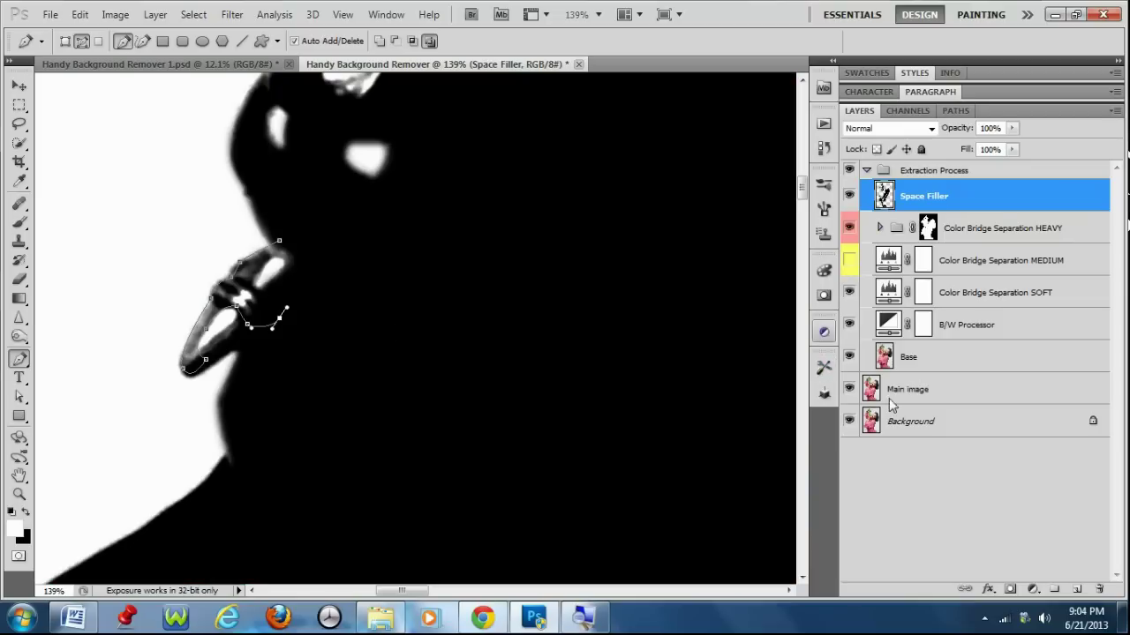
left_click(849, 422)
left_click(849, 389)
left_click_drag(327, 262, 310, 235)
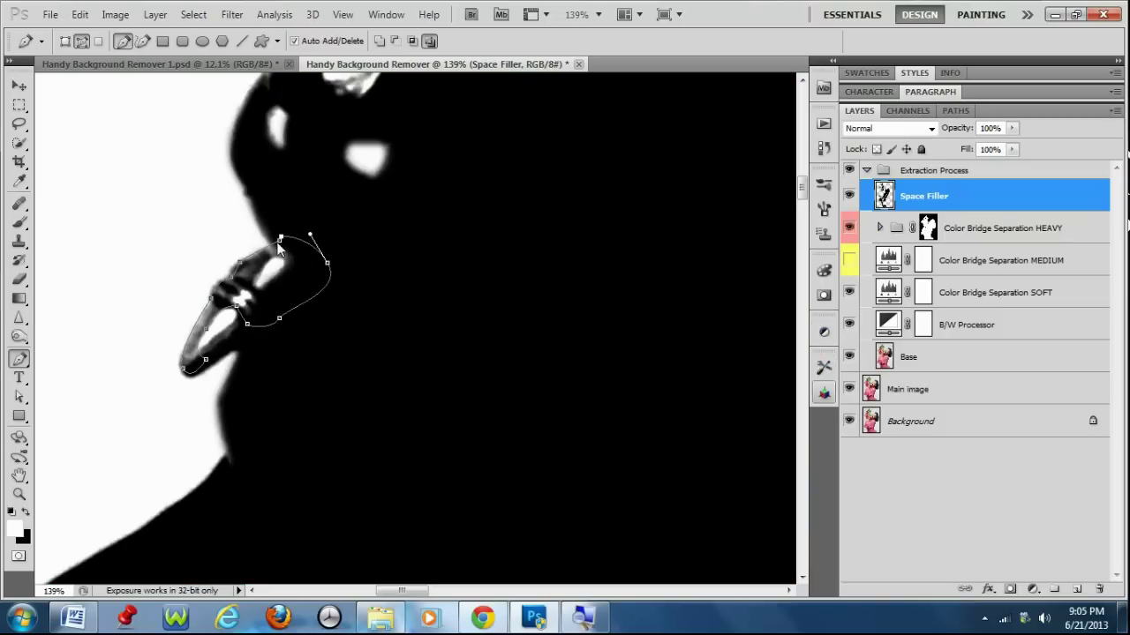
left_click(848, 169)
left_click(848, 169)
Step: Convert the pointed bead's path to a selection, fill it with black and deselect
right_click(276, 289)
left_click(310, 356)
left_click(678, 223)
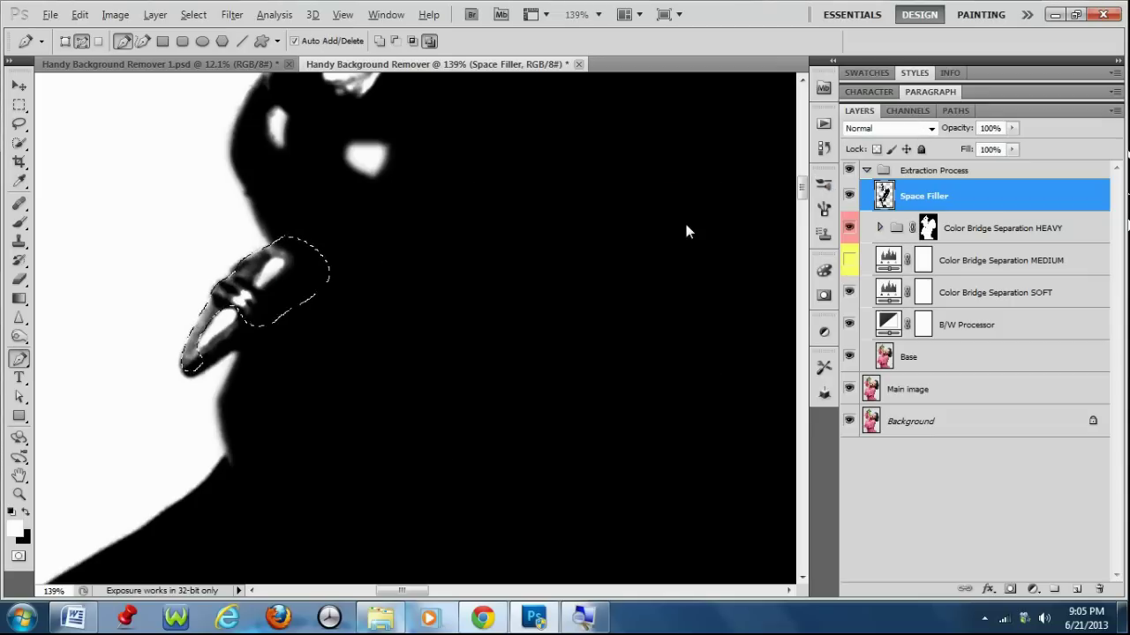
key("x")
key("alt+BackSpace")
key("ctrl+d")
Step: Paint the mottled rim of the bracelet's large oval gap black, checking its shape against the isolated Background photo
key("b")
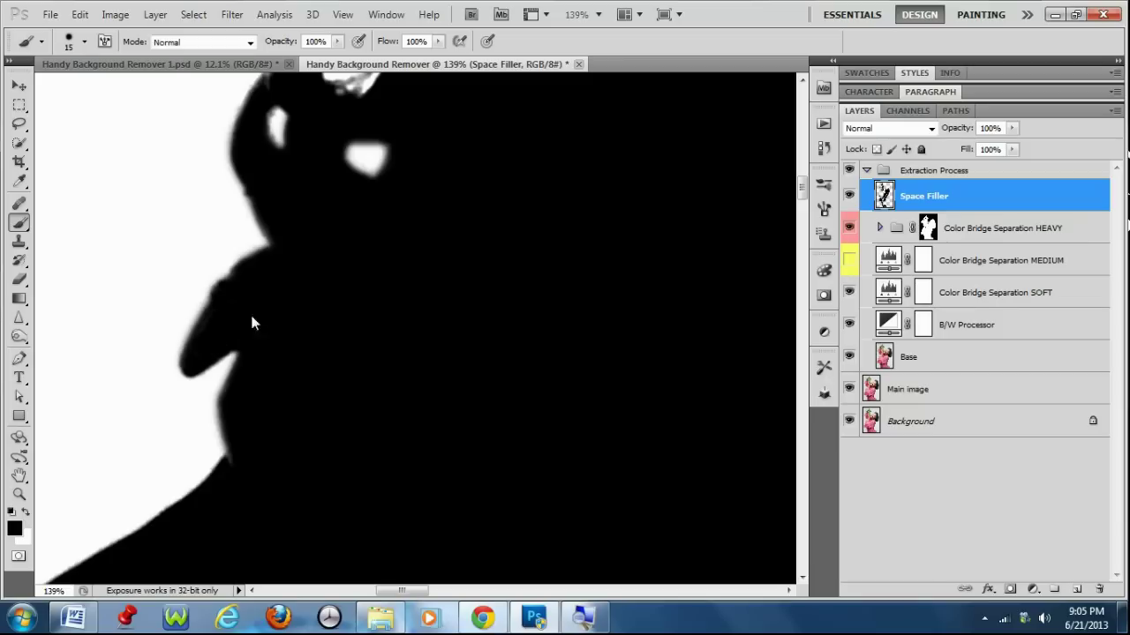
scroll(456, 338, "down", 5)
scroll(461, 339, "up", 4)
scroll(446, 357, "down", 1)
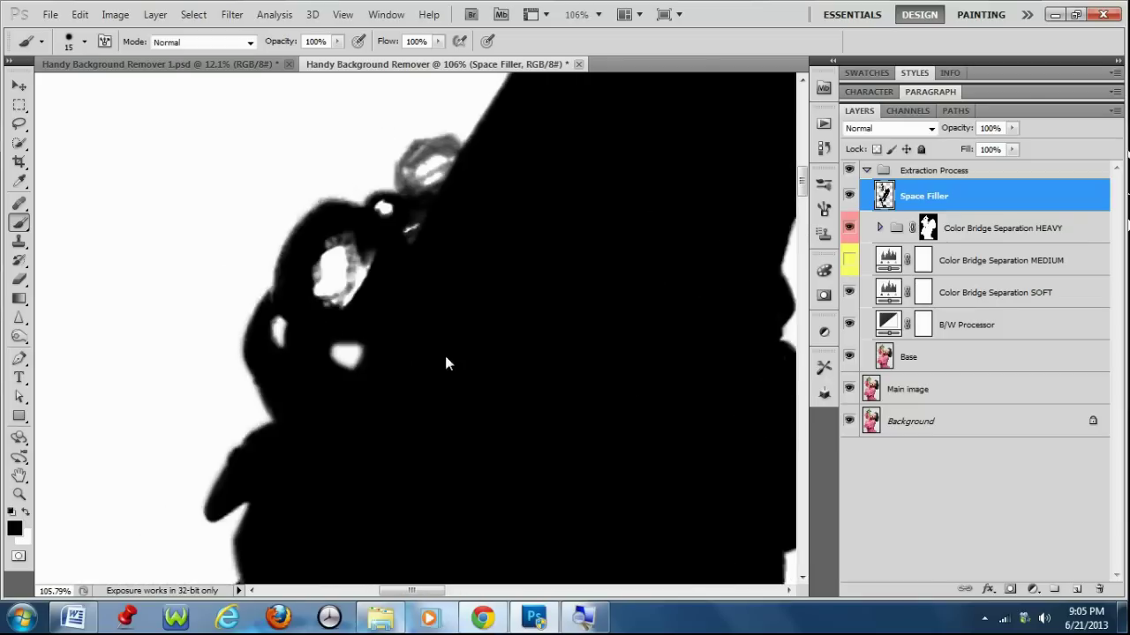
left_click_drag(446, 356, 422, 402)
left_click(849, 421, "alt")
left_click(849, 421, "alt")
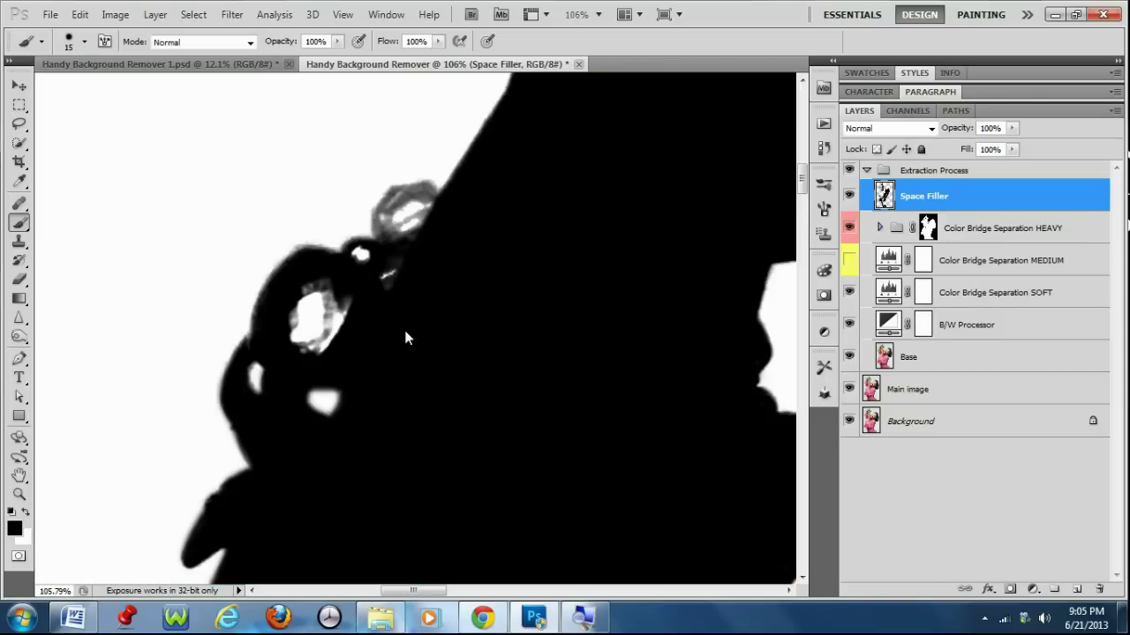
scroll(335, 342, "up", 2)
key("bracketright")
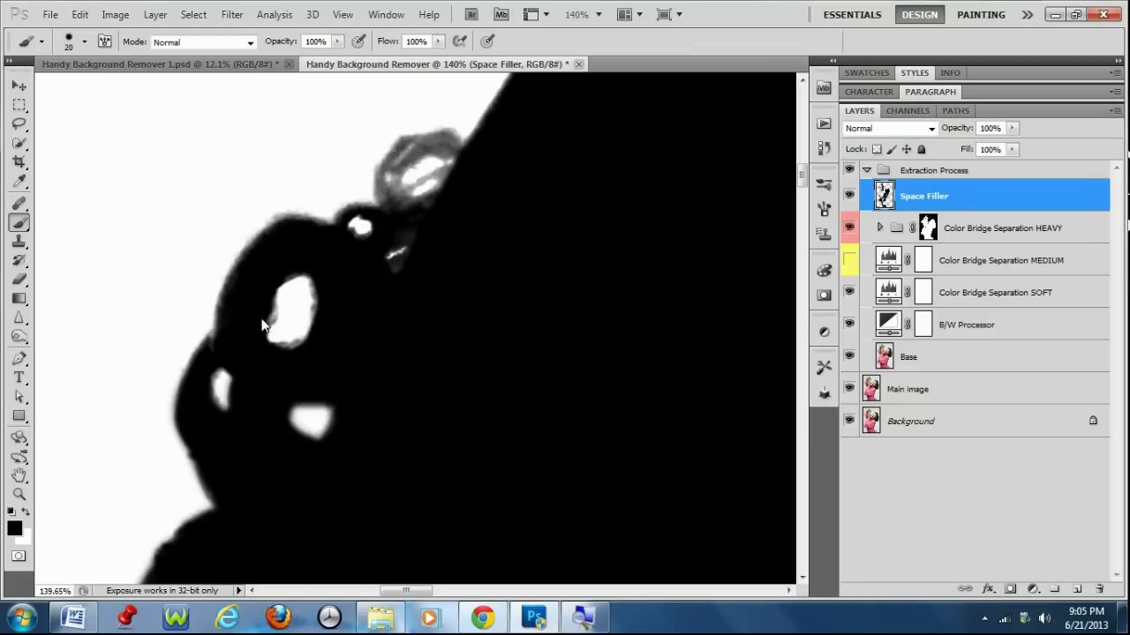
Step: Compare the bracelet with the isolated Background photo and paint out the small grey fleck beside the upper beads with a 20 px black brush
left_click(850, 422, "alt")
left_click(850, 422, "alt")
left_click(850, 422, "alt")
left_click(850, 422, "alt")
left_click(850, 422, "alt")
left_click(850, 422, "alt")
scroll(529, 237, "up", 2)
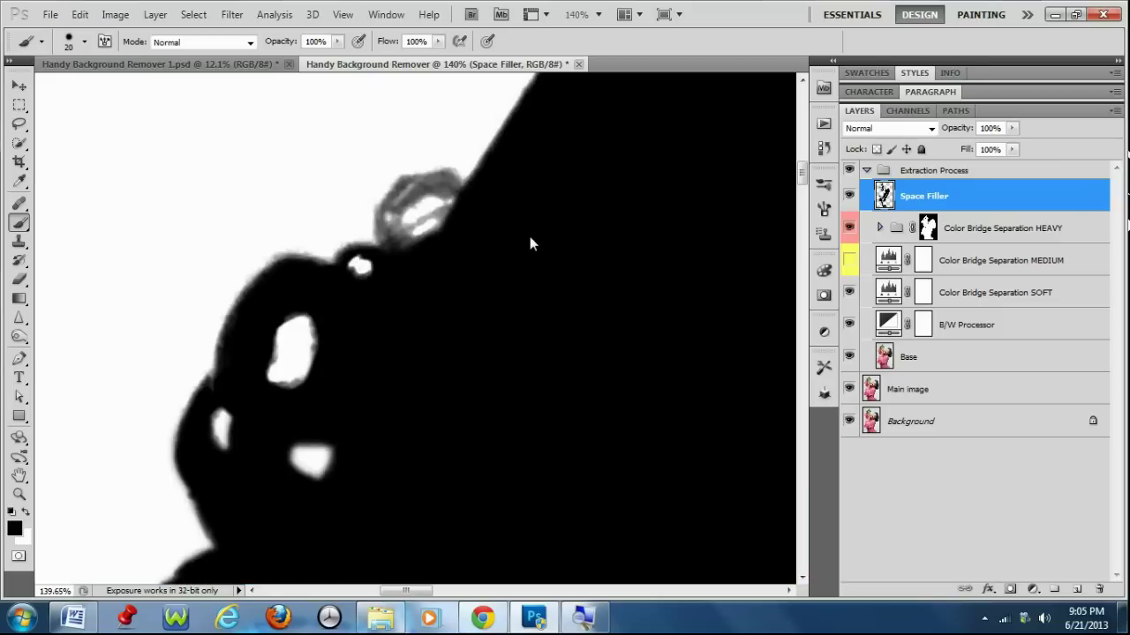
Step: Draw a Pen path around the grey ring of the topmost bracelet bead, leaving out its inner gap
key("p")
left_click(457, 203)
left_click_drag(416, 204, 415, 229)
left_click(417, 204, "alt")
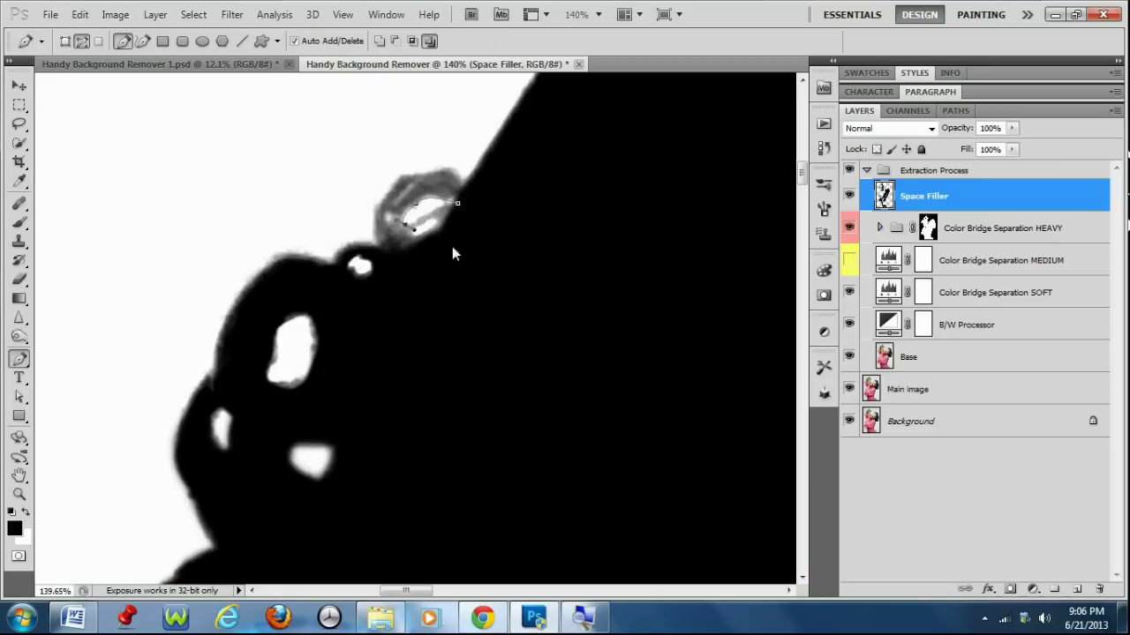
left_click(846, 424, "alt")
left_click(847, 422, "alt")
left_click_drag(401, 257, 383, 250)
left_click(442, 169)
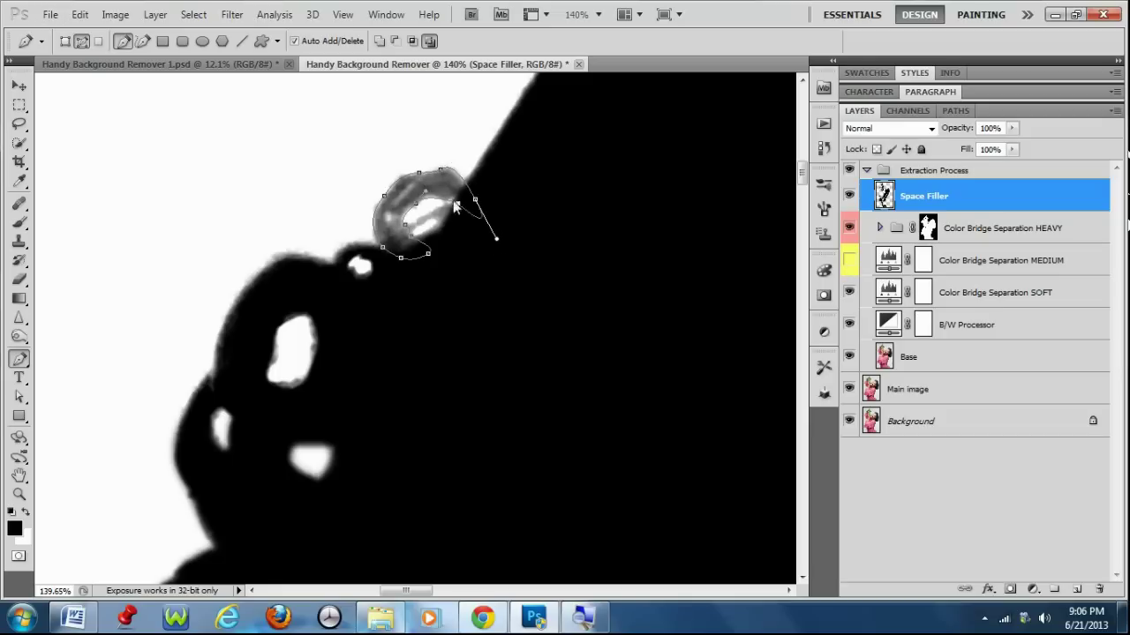
Step: Turn the topmost bead's path into a selection, fill it with black and deselect
right_click(438, 181)
left_click(479, 260)
left_click(676, 228)
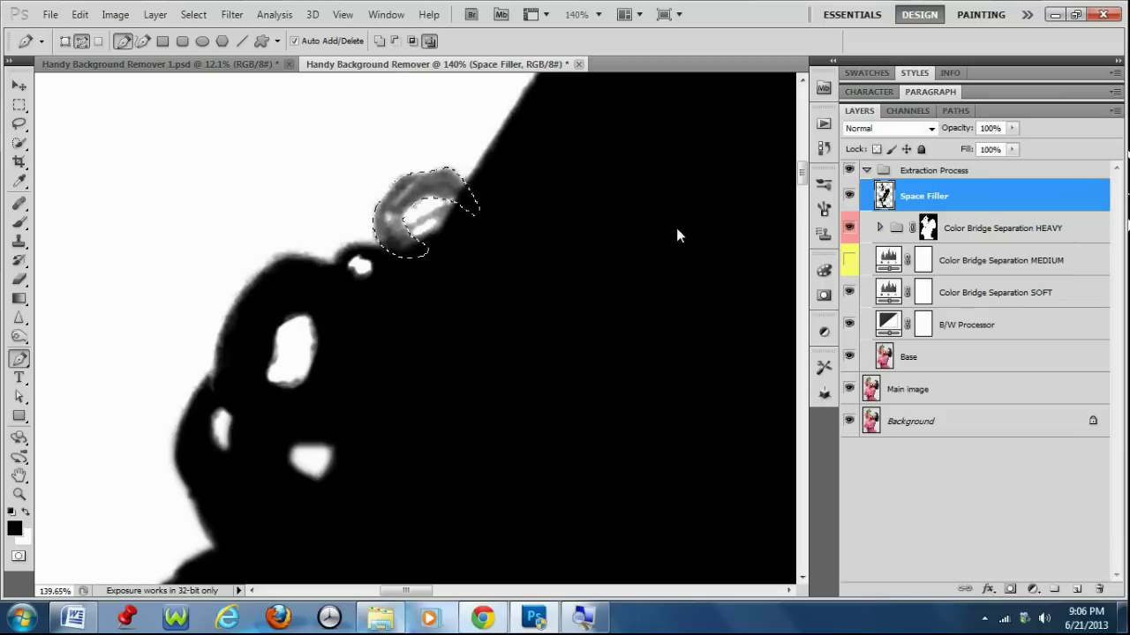
key("alt+BackSpace")
key("ctrl+d")
Step: Clean up the grey edge inside the topmost bead using a Pen path converted to a selection, checking it against the Background photo
left_click(849, 421, "alt")
left_click(849, 421, "alt")
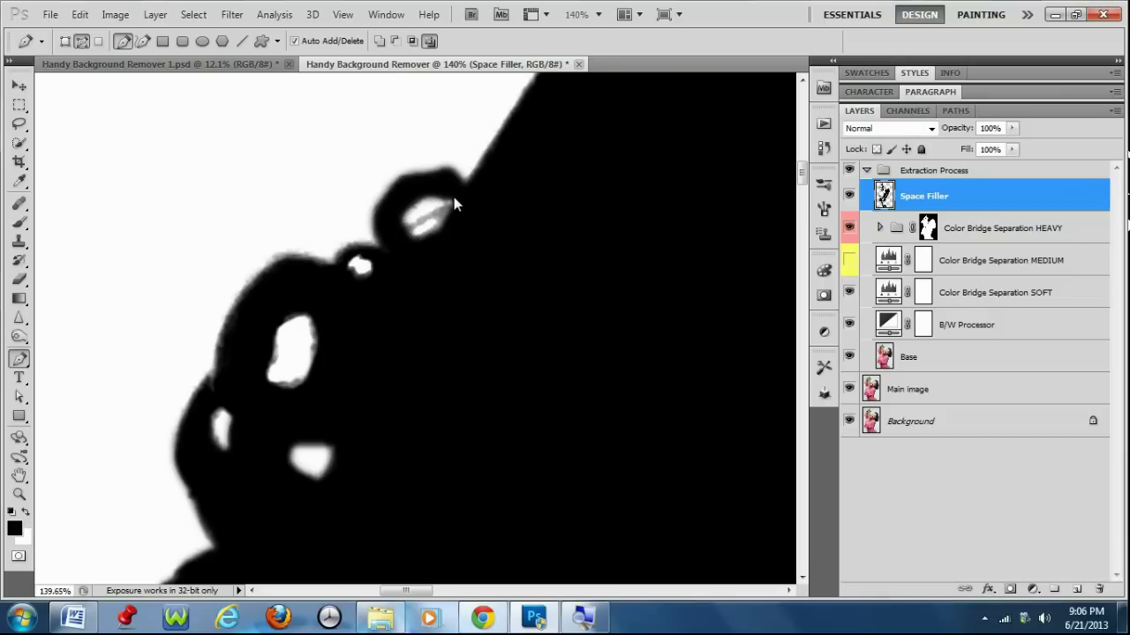
left_click_drag(390, 232, 406, 231)
left_click(450, 192)
right_click(464, 205)
left_click(529, 285)
left_click(676, 225)
key("ctrl+d")
Step: Run the Final Removal (STEP 2) action on the Extraction Process group, accepting both Refine Edge dialogs with their preset settings
scroll(625, 257, "down", 5)
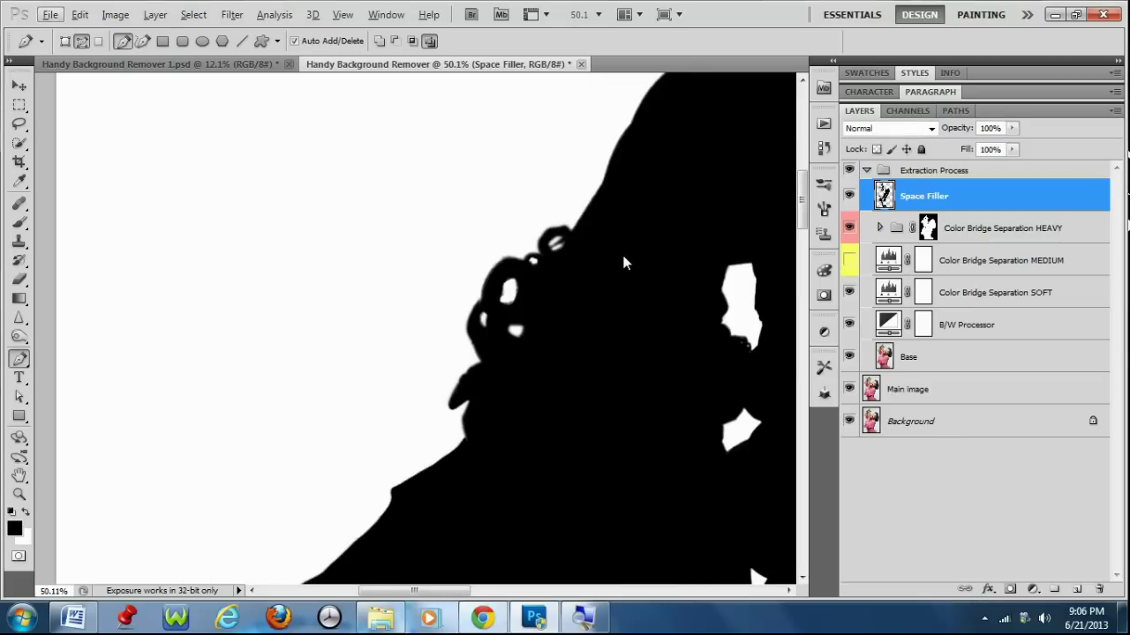
key("v")
double_click(937, 171)
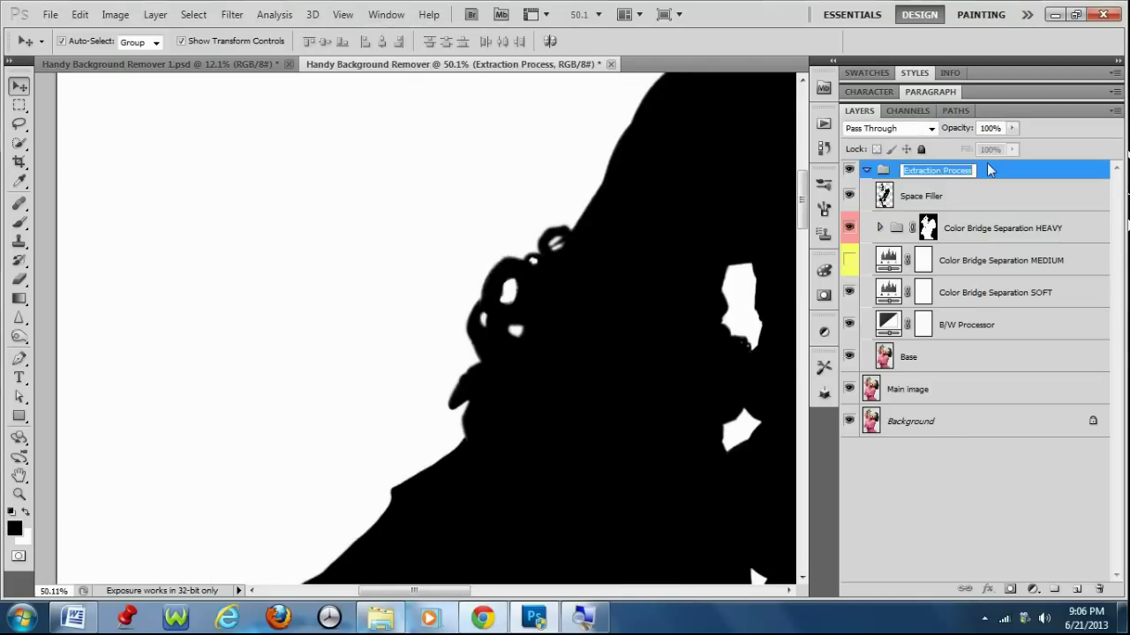
key("Return")
key("ctrl+0")
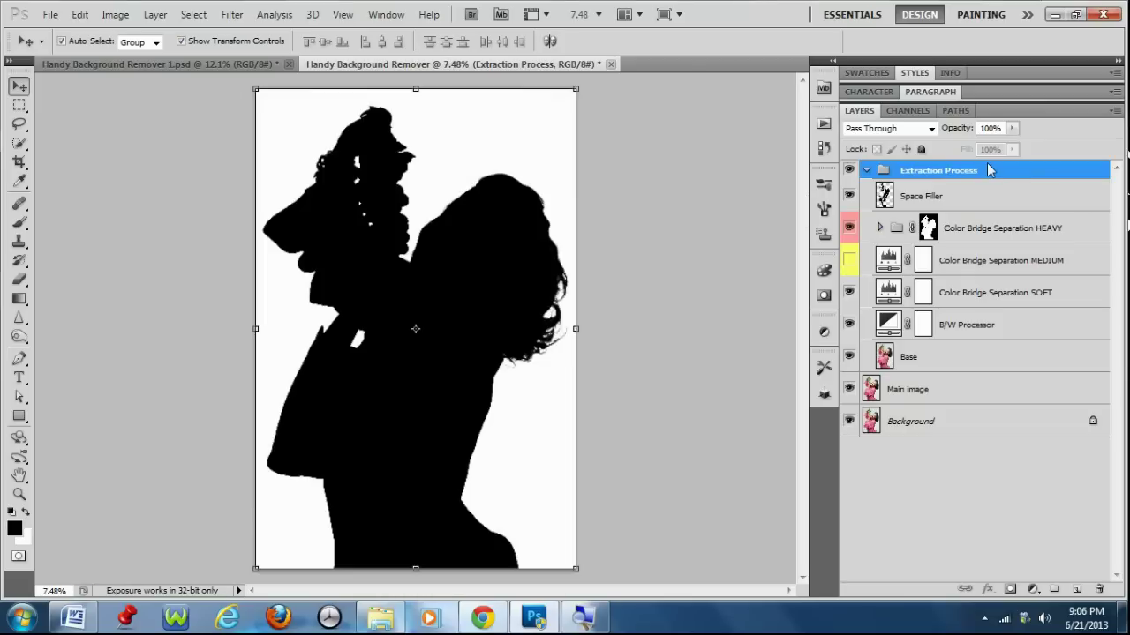
left_click(824, 124)
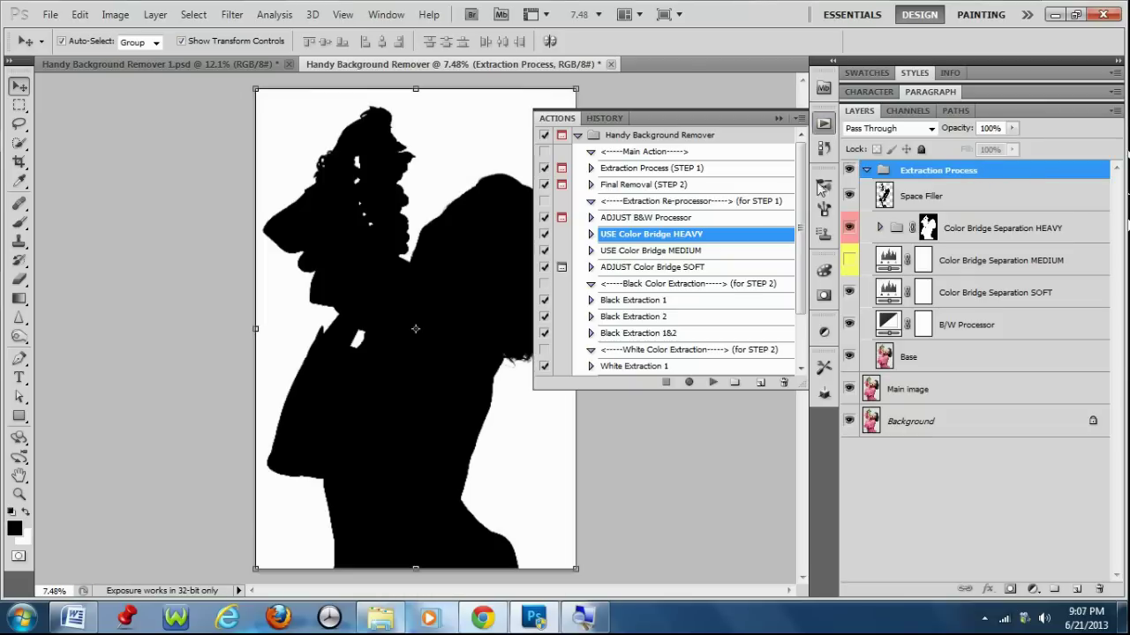
left_click(695, 184)
left_click(712, 383)
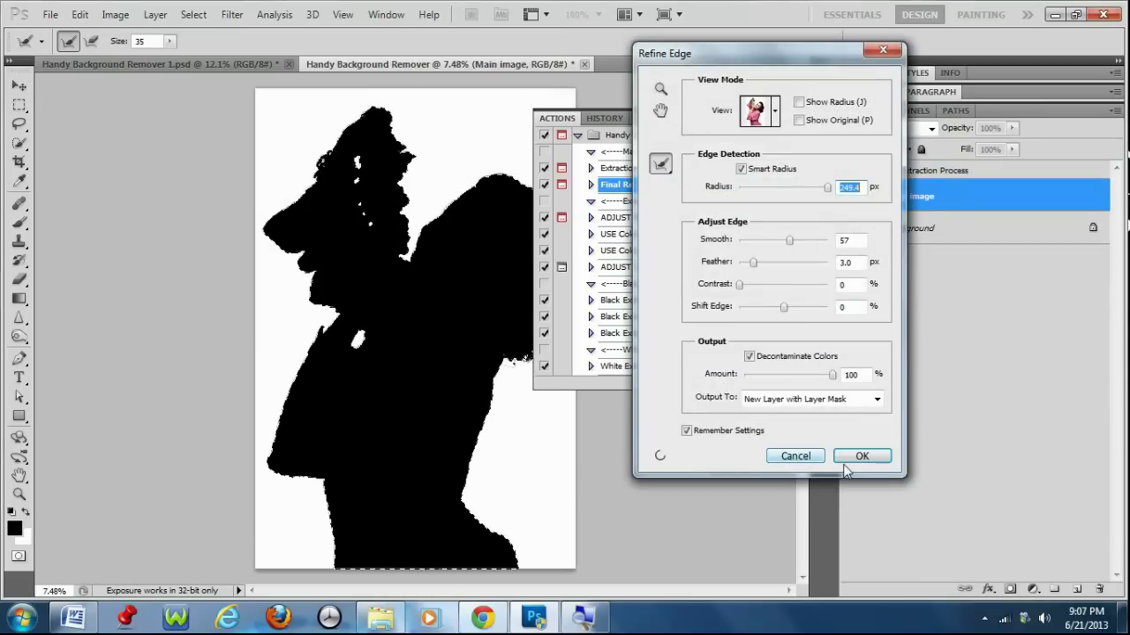
left_click(851, 457)
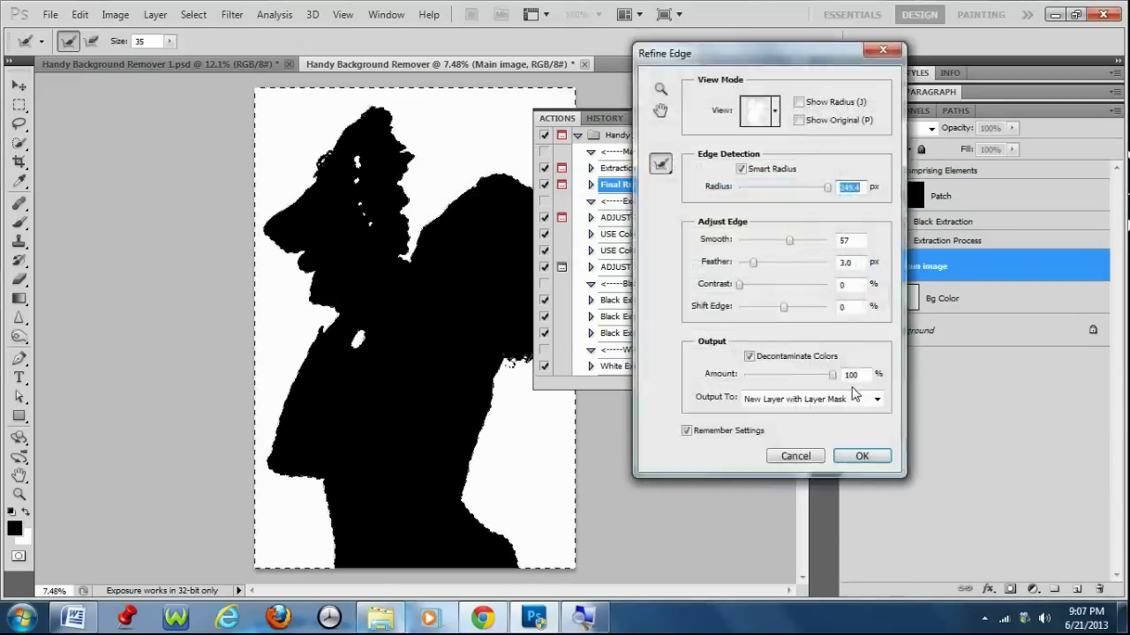
left_click(862, 456)
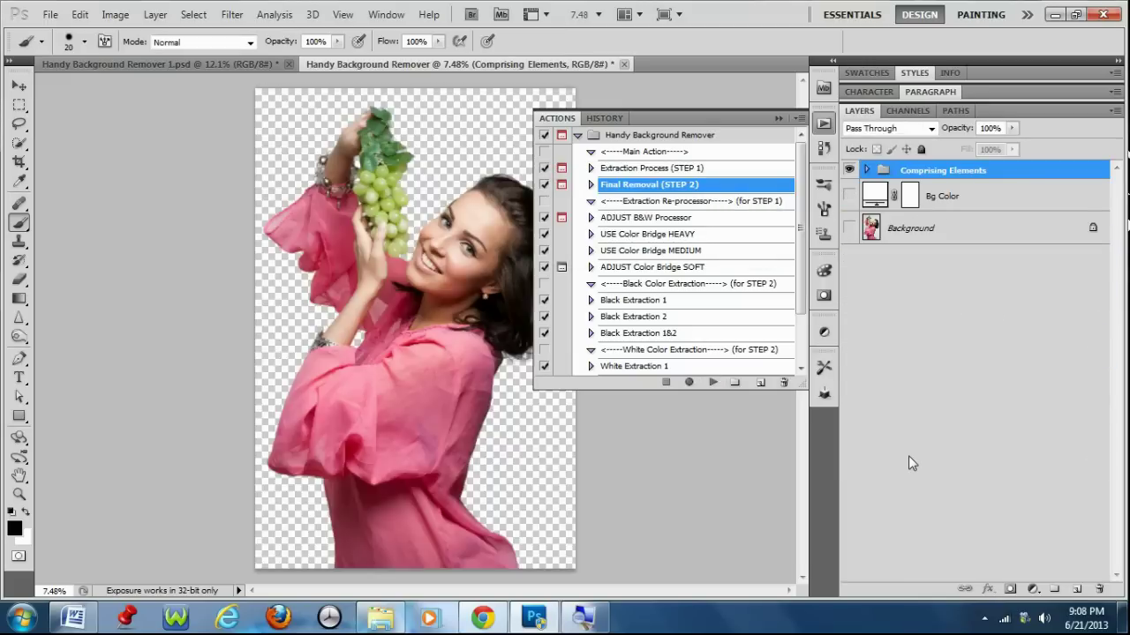
Step: Examine the cutout's edges up close with the Bg Color layer shown and hidden
left_click(778, 119)
key("v")
left_click(849, 196)
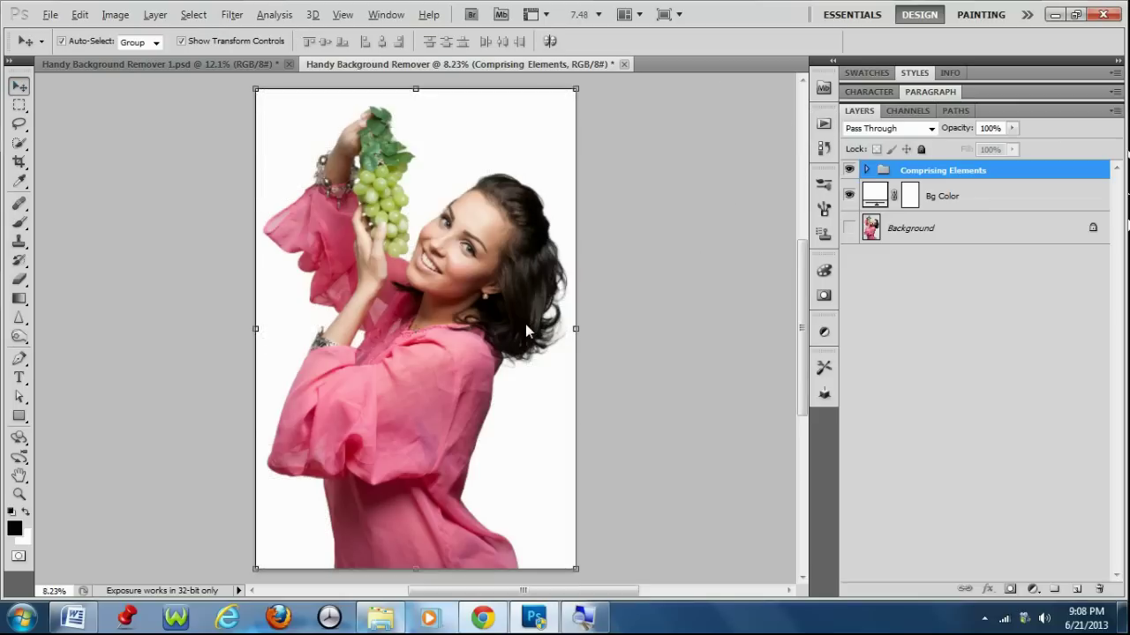
scroll(526, 323, "up", 2)
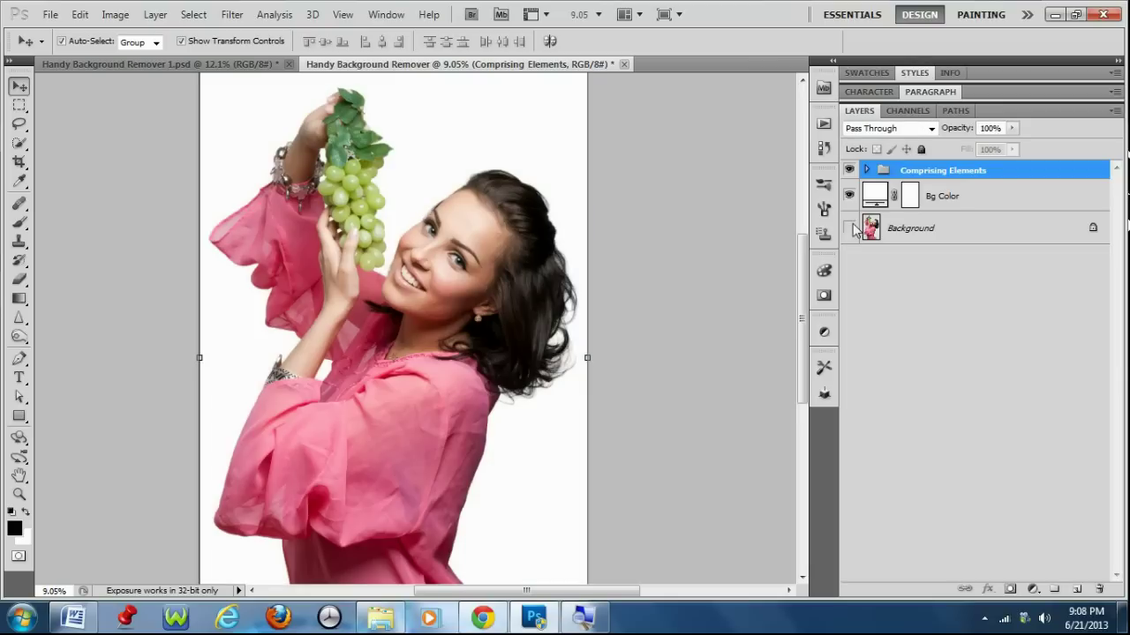
left_click(849, 196)
scroll(713, 362, "up", 3)
scroll(713, 362, "down", 2)
left_click(849, 196)
Step: Set the Bg Color layer's fill to light green 9ee473 and hide the layer
double_click(874, 196)
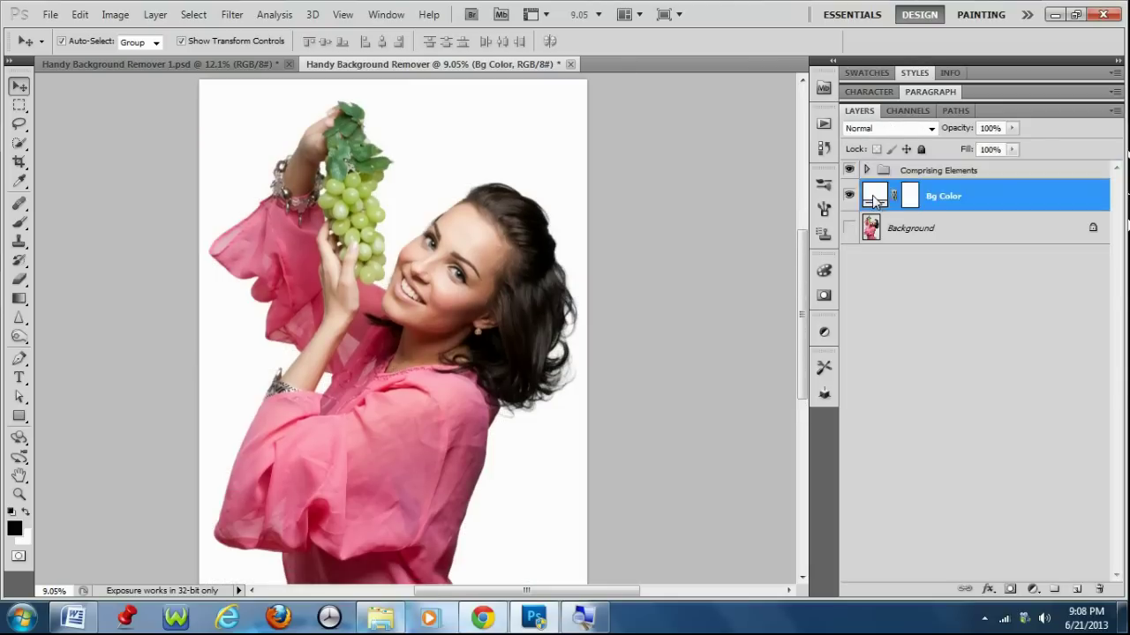
left_click(431, 433)
left_click_drag(970, 161, 973, 290)
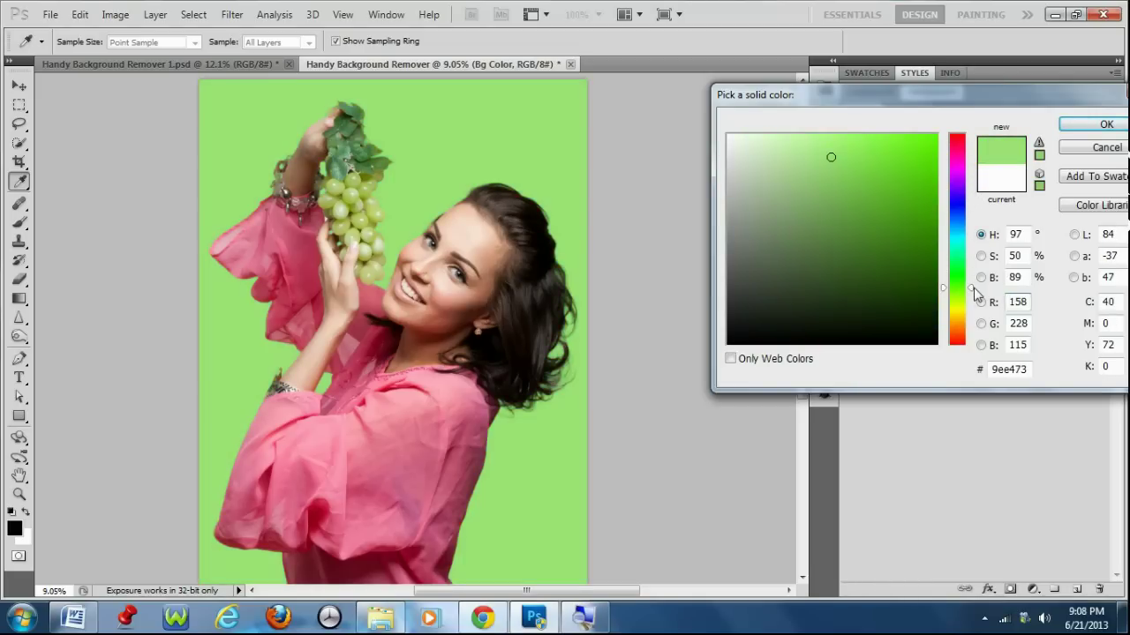
left_click(1105, 126)
left_click(849, 196)
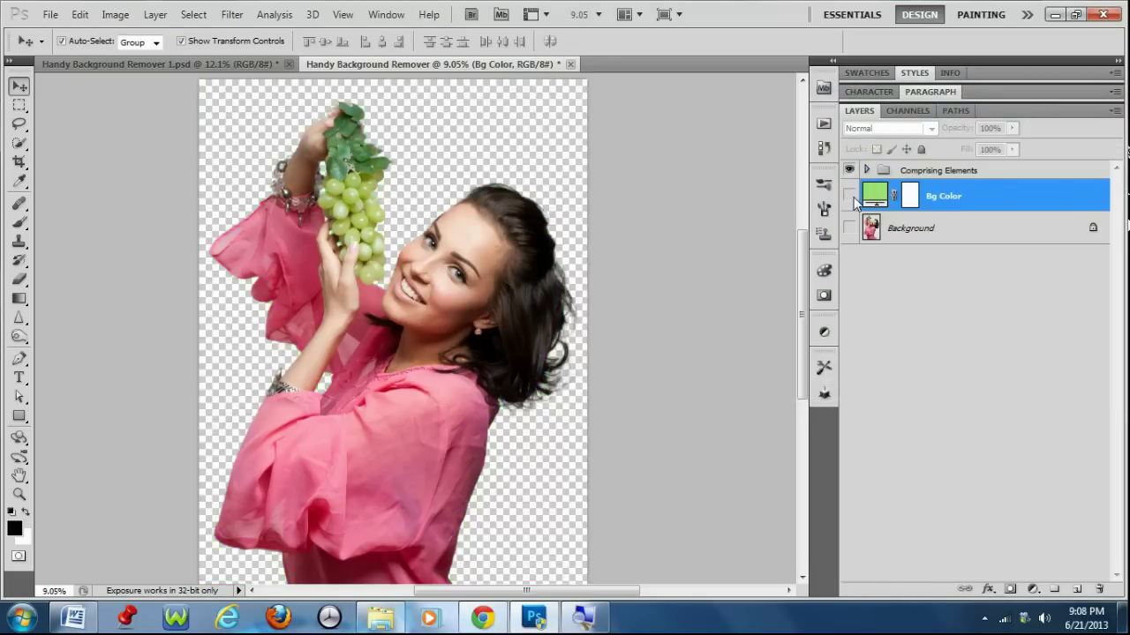